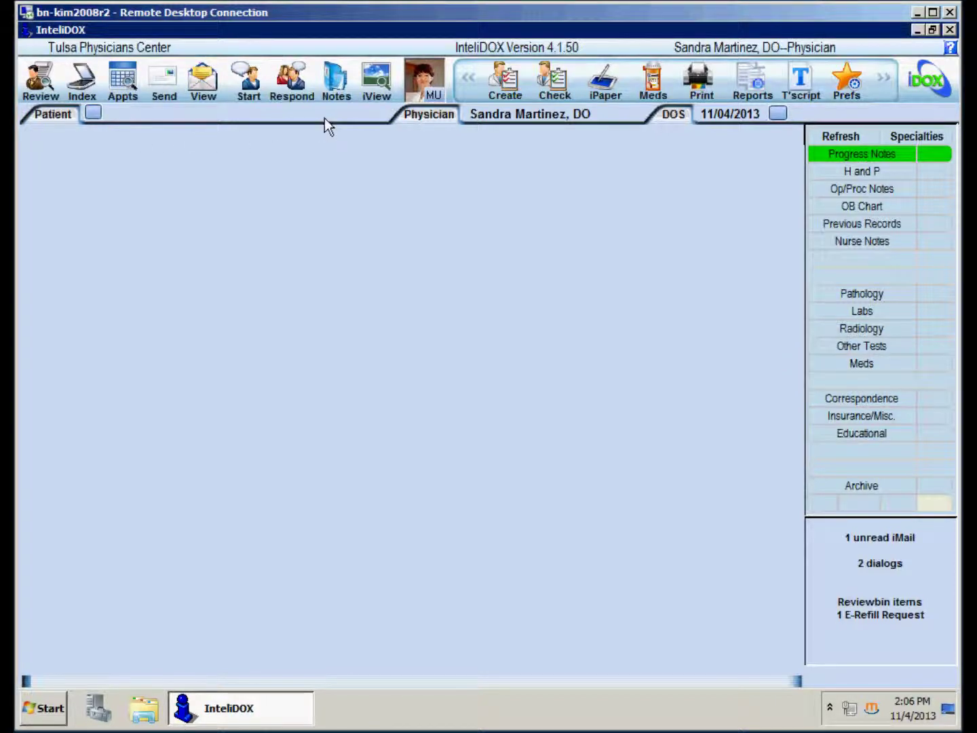
{"action": "left_click", "coordinate": [893, 85]}
{"action": "left_click", "coordinate": [893, 85]}
{"action": "left_click", "coordinate": [893, 85]}
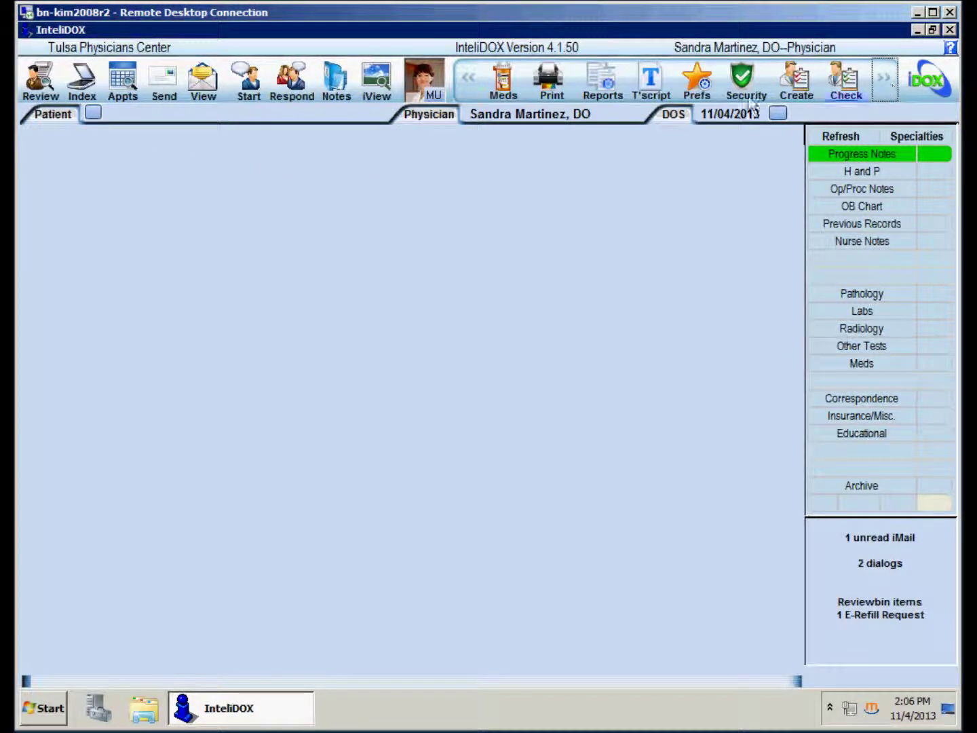
{"action": "left_click", "coordinate": [475, 87]}
{"action": "left_click", "coordinate": [475, 85]}
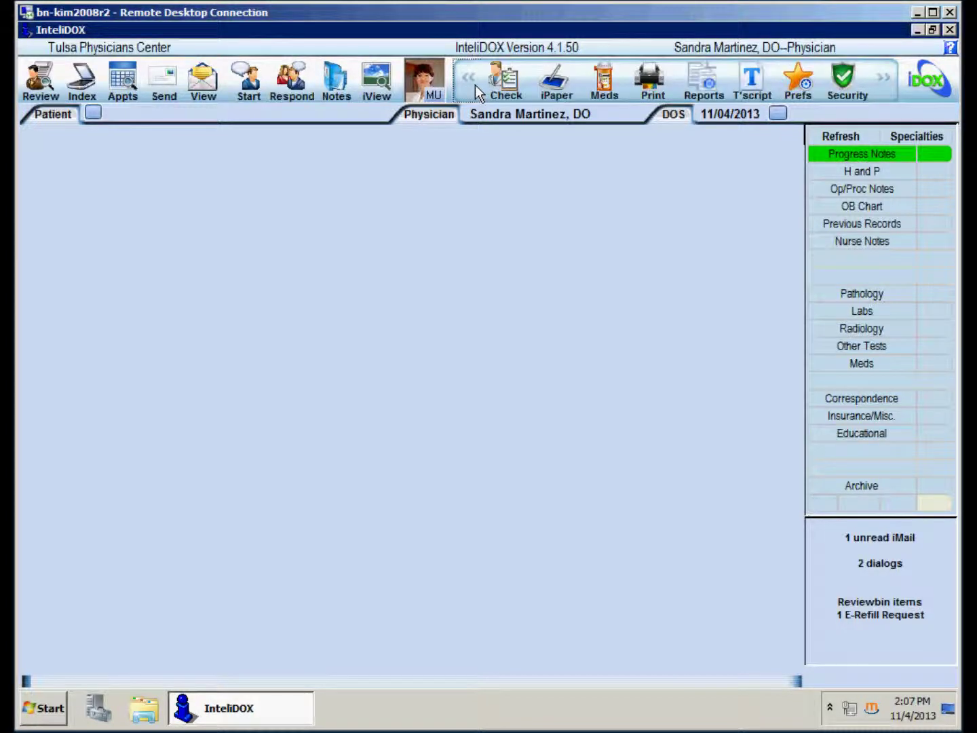
{"action": "left_click", "coordinate": [475, 85]}
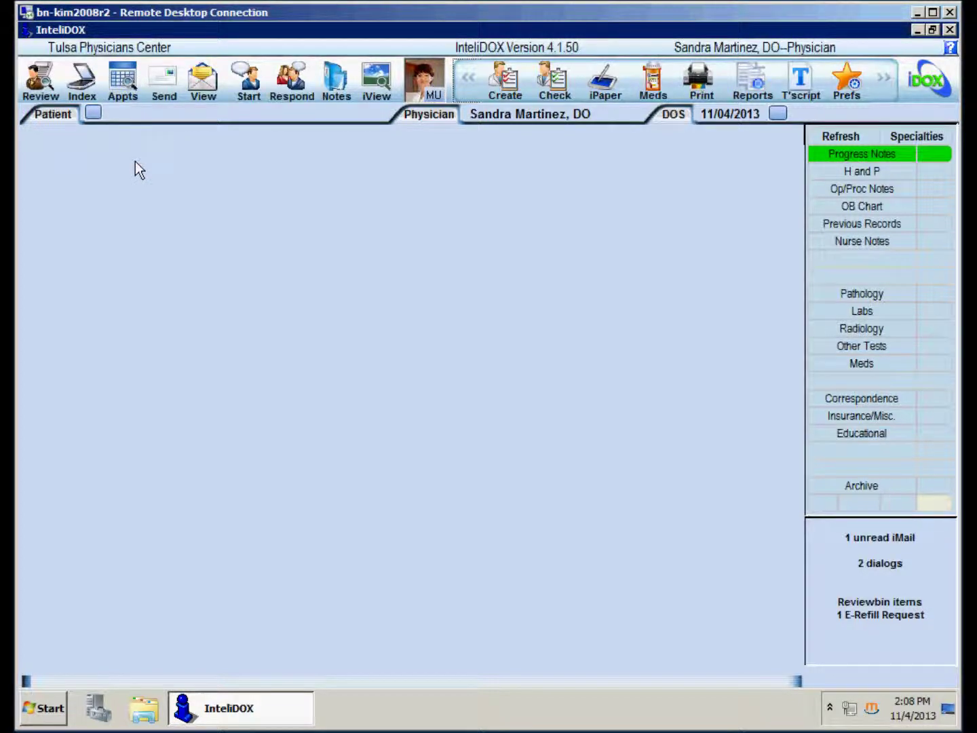
Step: View the appointments for all doctors with all patients shown, and search the patient lookup by surname
{"action": "left_click", "coordinate": [135, 93]}
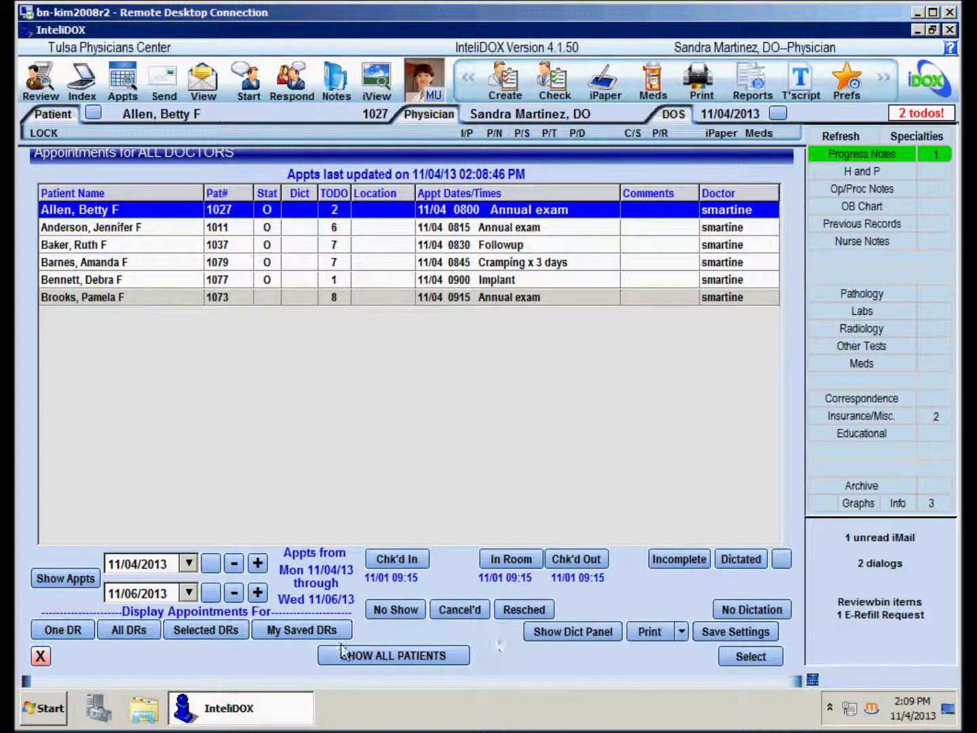
{"action": "left_click", "coordinate": [462, 664]}
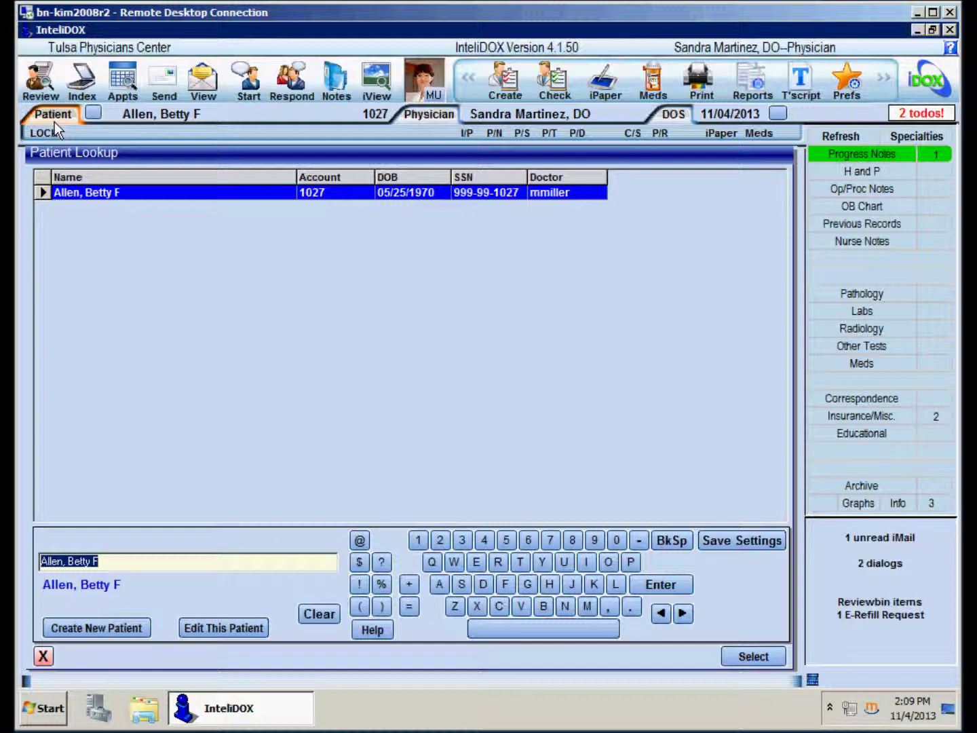
{"action": "type", "text": "sm"}
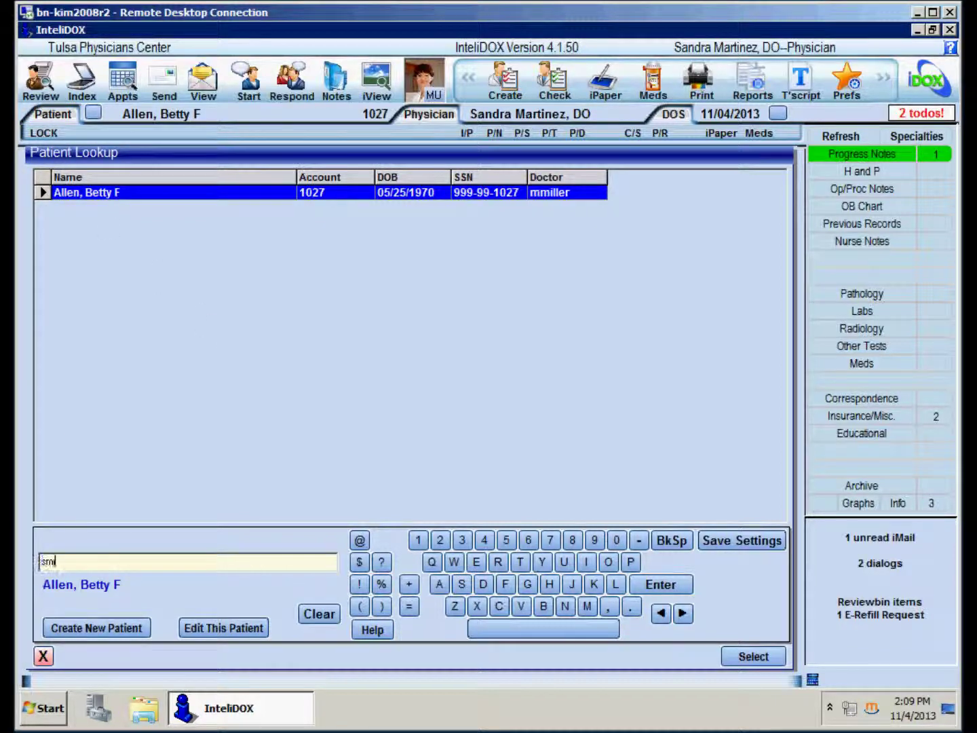
{"action": "type", "text": "ith"}
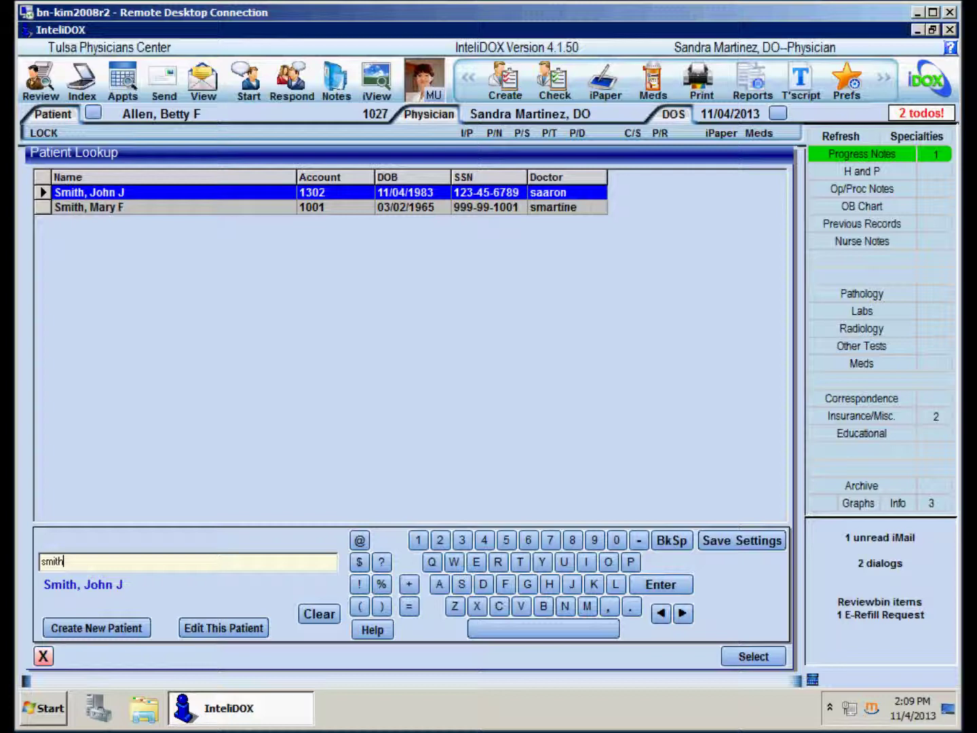
Step: Load the second patient from the list of most recently accessed patients
{"action": "left_click", "coordinate": [101, 119]}
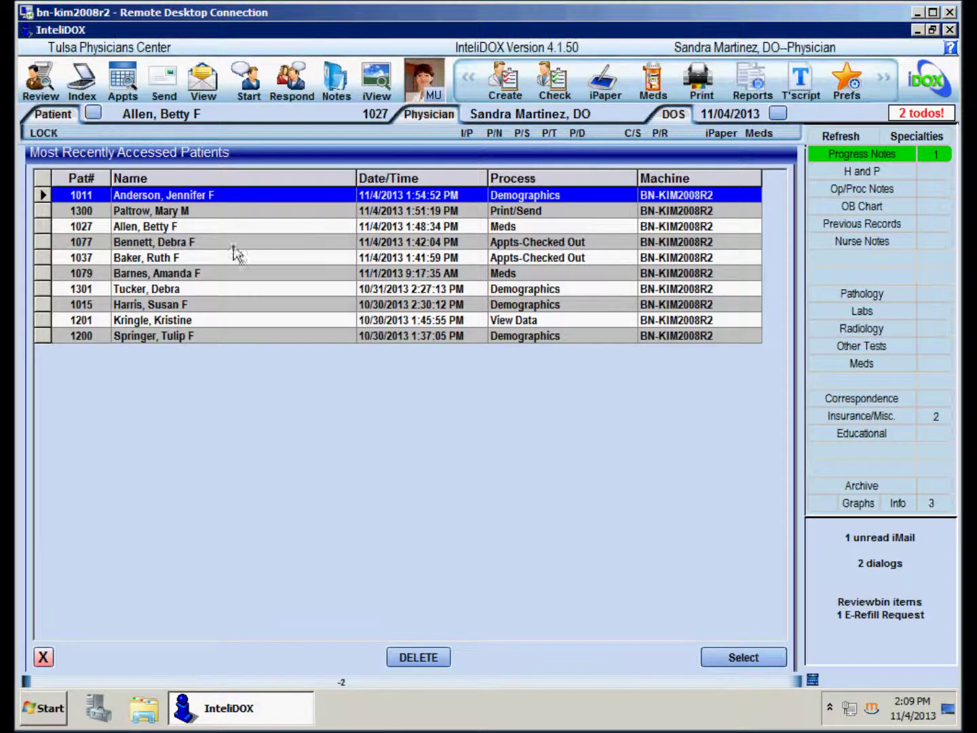
{"action": "double_click", "coordinate": [239, 217]}
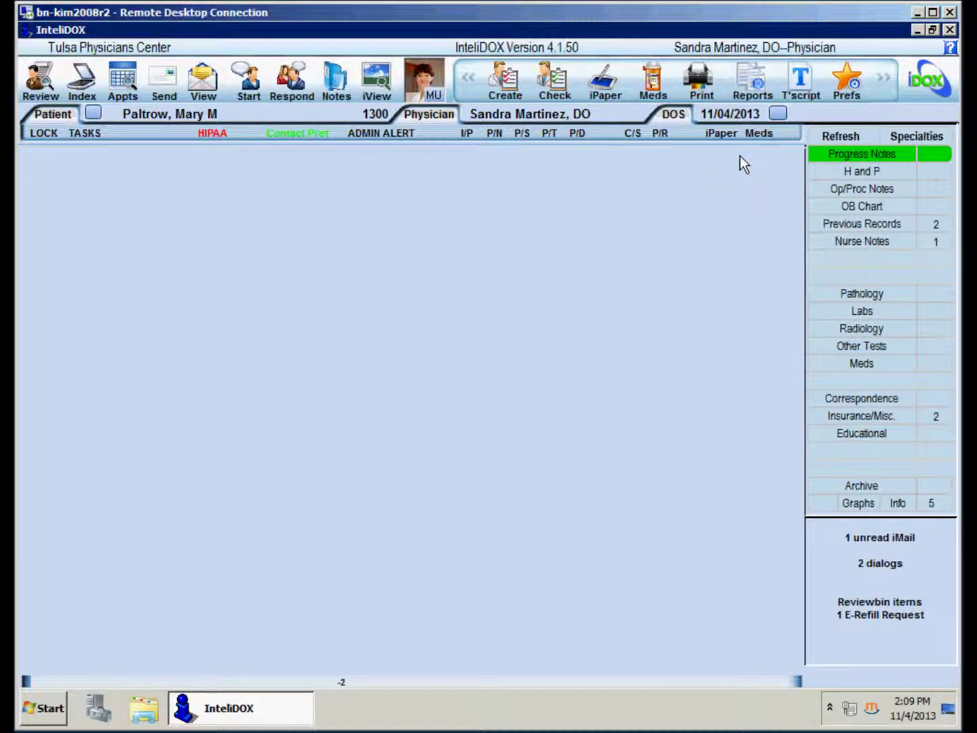
Step: View the patient's clinical tasks and their dialogs, closing each view
{"action": "left_click", "coordinate": [93, 137]}
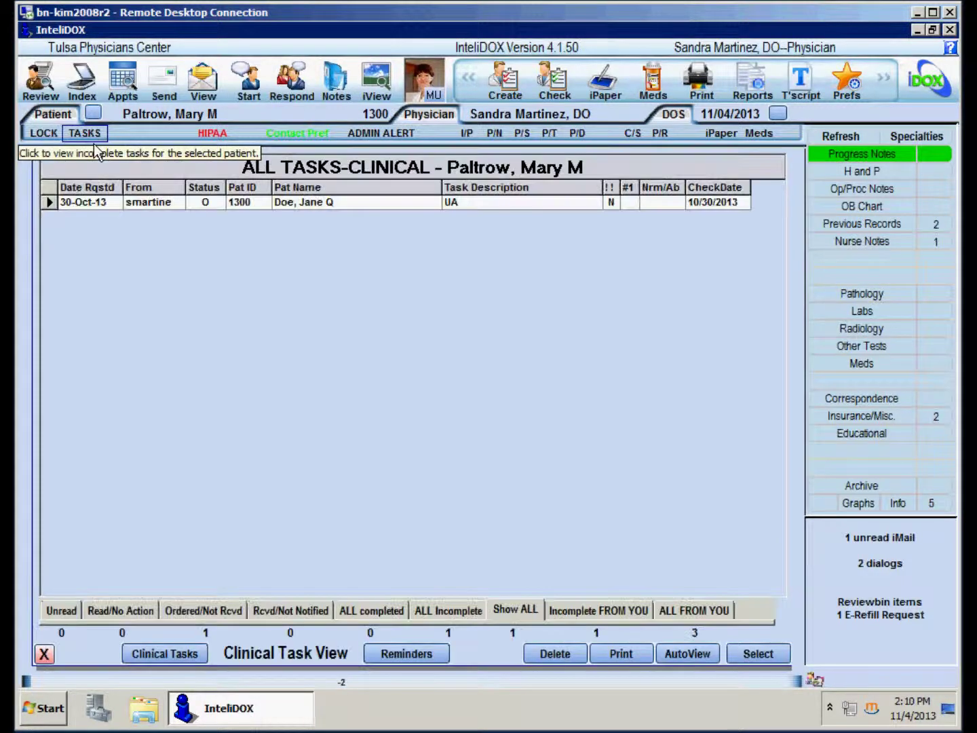
{"action": "left_click", "coordinate": [44, 654]}
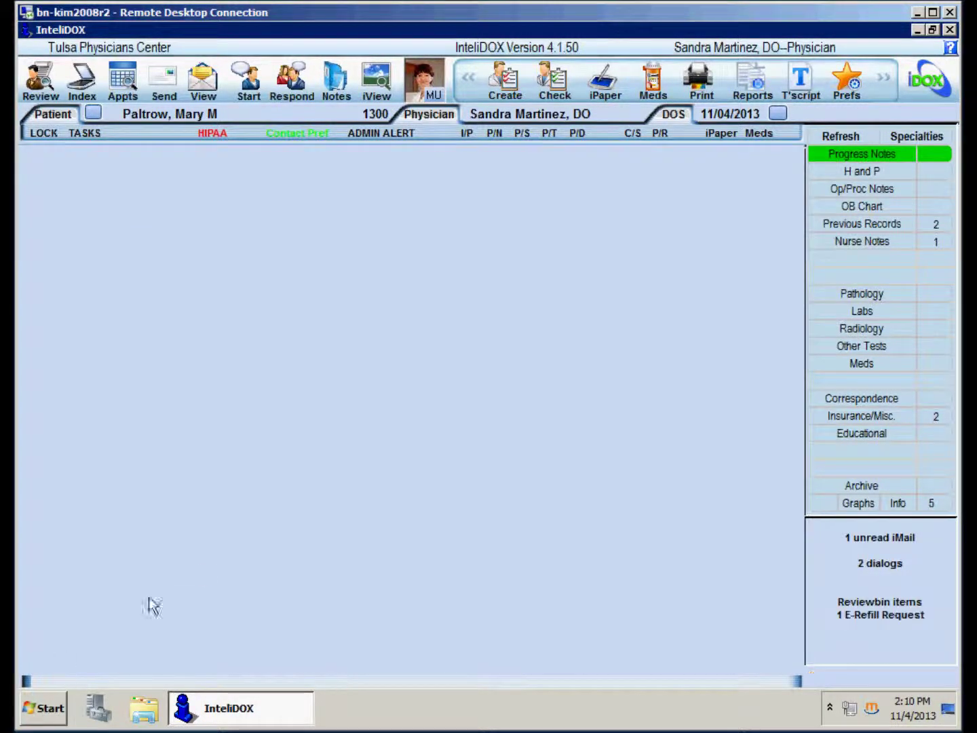
{"action": "left_click", "coordinate": [579, 133]}
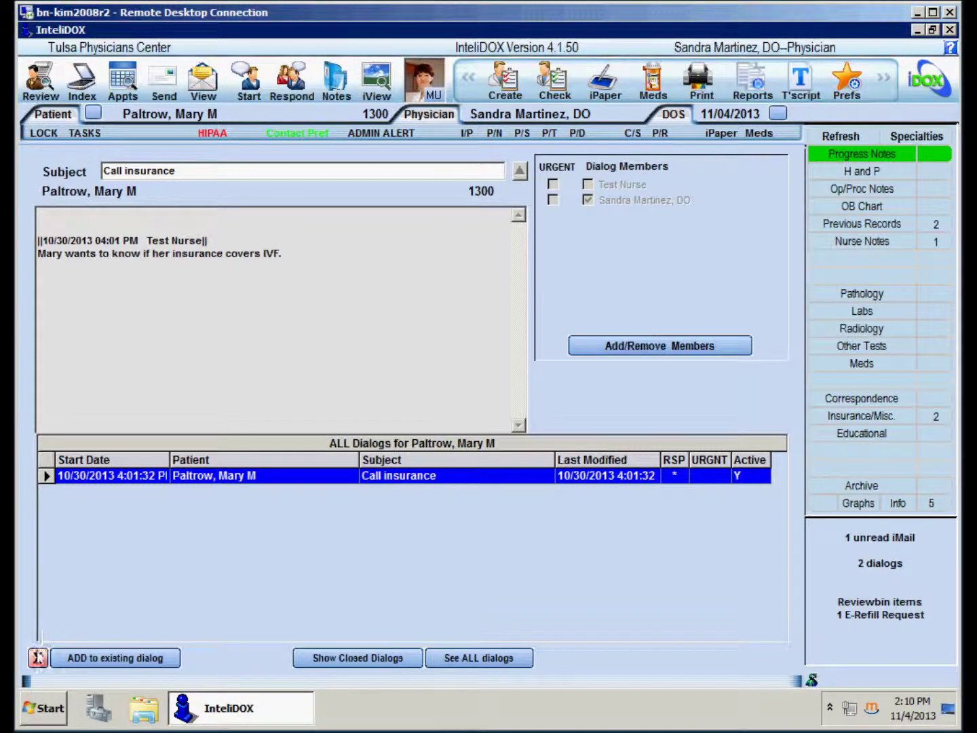
{"action": "left_click", "coordinate": [37, 658]}
Step: View the patient's HIPAA and contact preference notes and close them without changes
{"action": "left_click", "coordinate": [213, 141]}
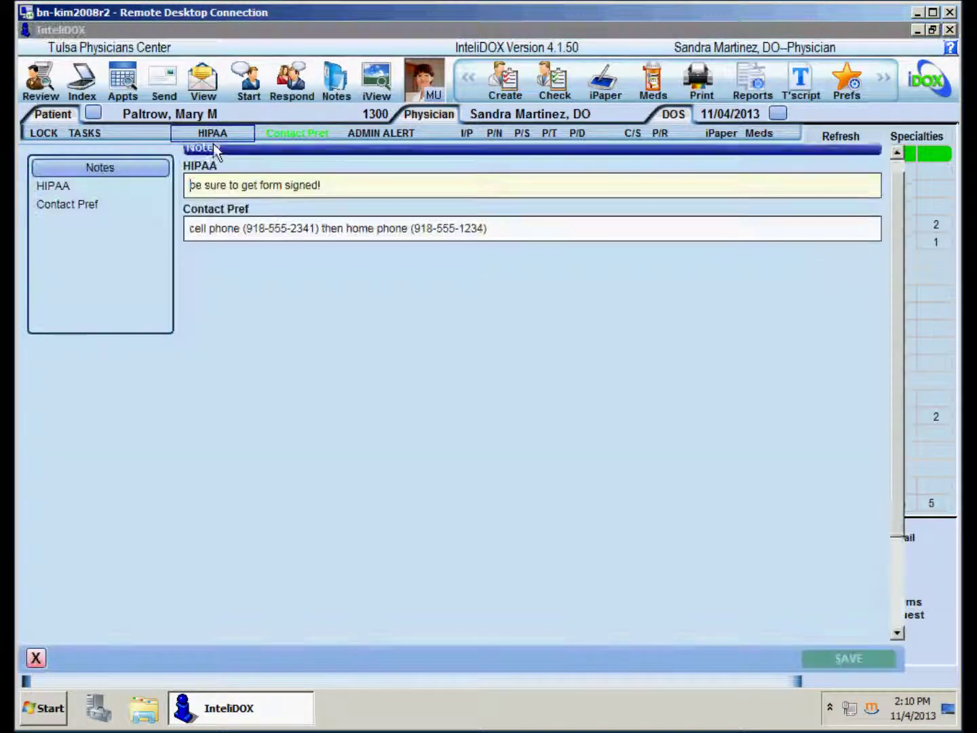
{"action": "left_click", "coordinate": [34, 658]}
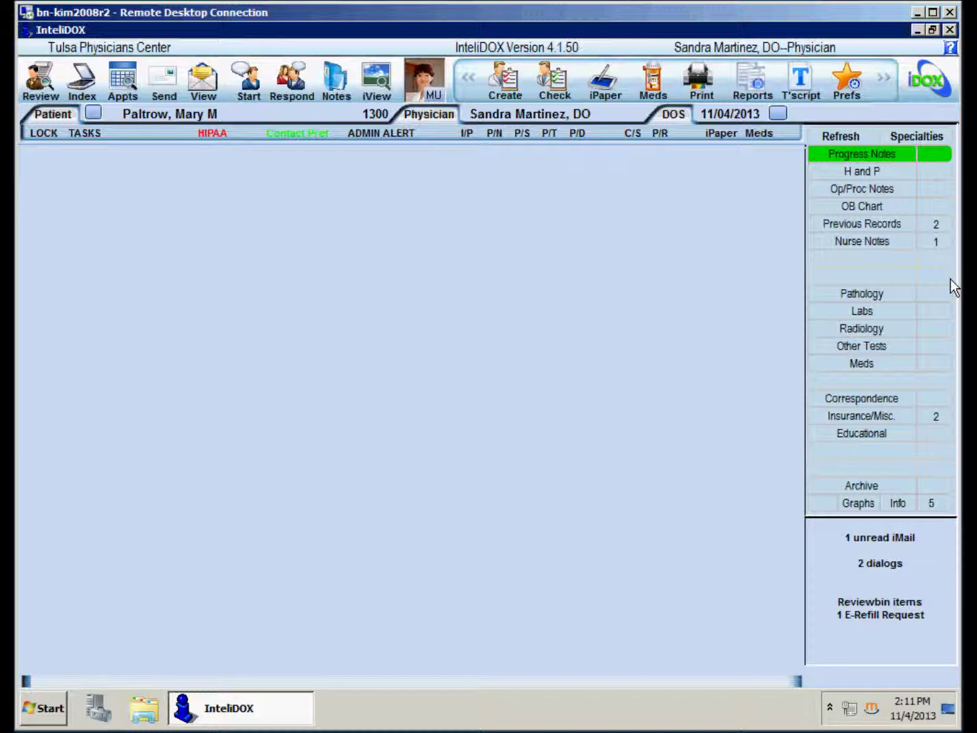
Step: View both referring doctor record pages under the patient's Previous Records and close the viewer
{"action": "left_click", "coordinate": [944, 233]}
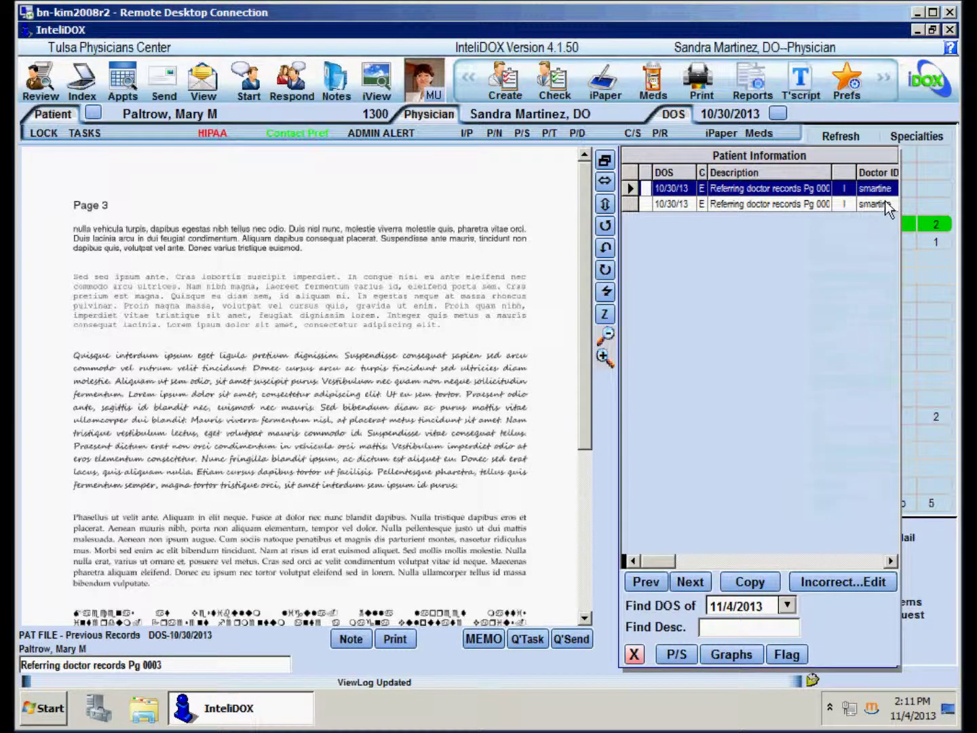
{"action": "left_click", "coordinate": [778, 215]}
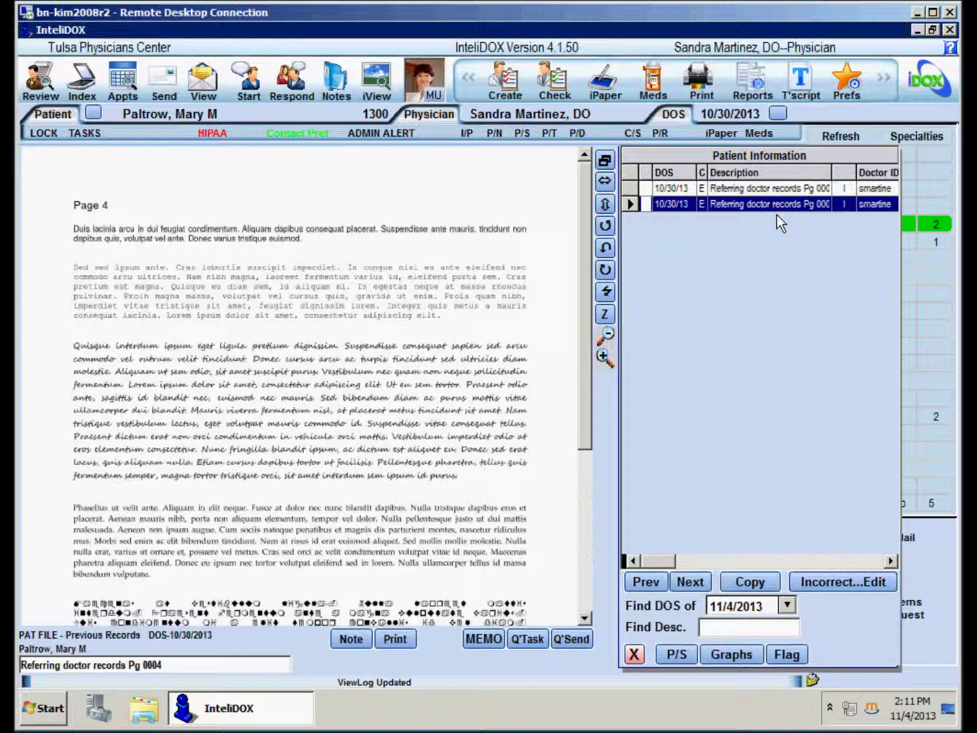
{"action": "left_click", "coordinate": [634, 654]}
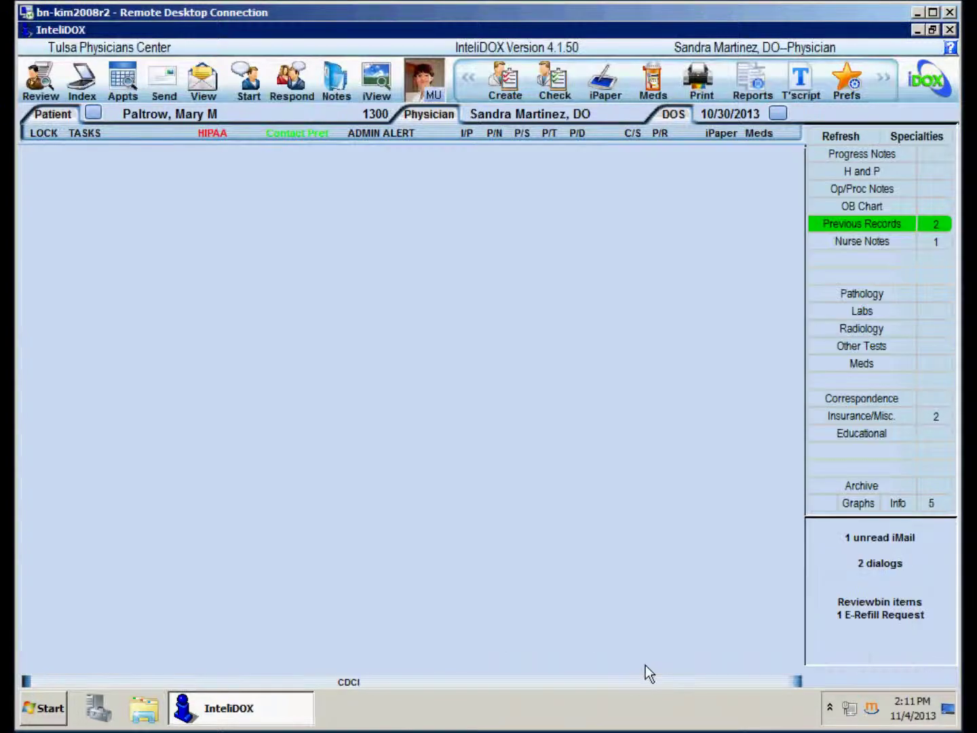
Step: View the patient's Insurance/Misc. documents and the complete list of filed chart documents, closing each
{"action": "left_click", "coordinate": [938, 419]}
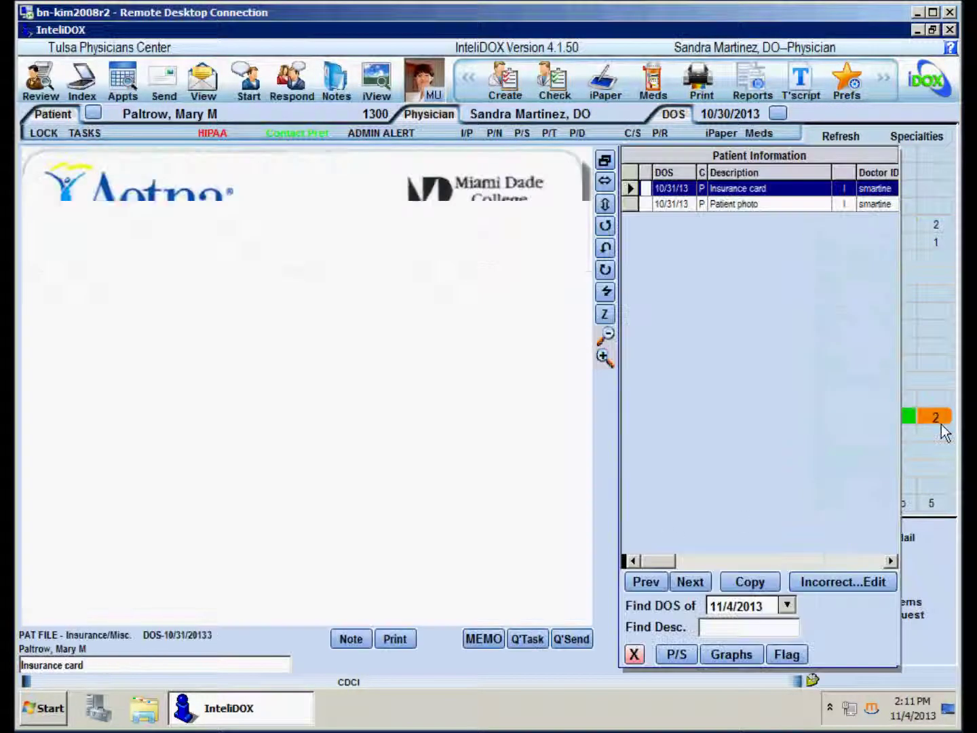
{"action": "left_click", "coordinate": [634, 655]}
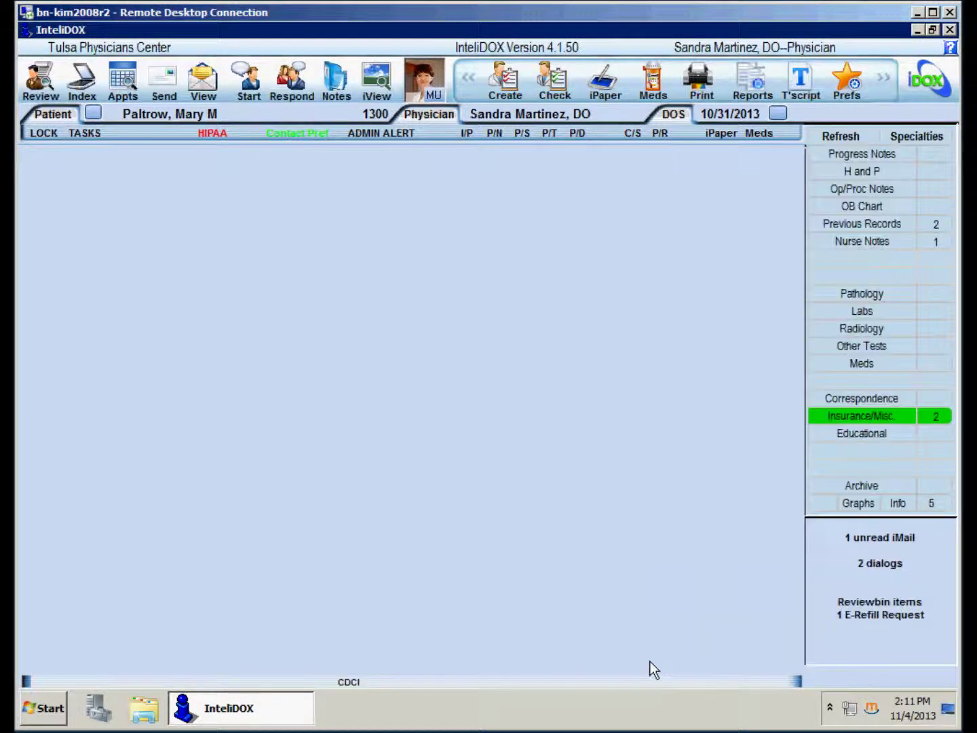
{"action": "left_click", "coordinate": [947, 519]}
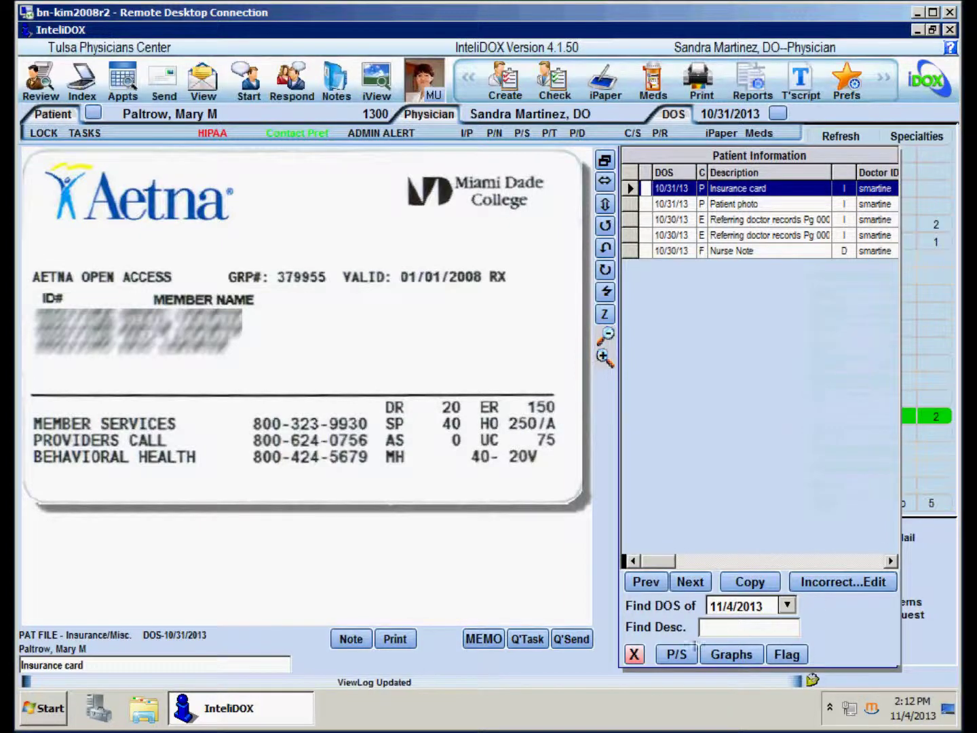
{"action": "left_click", "coordinate": [645, 665]}
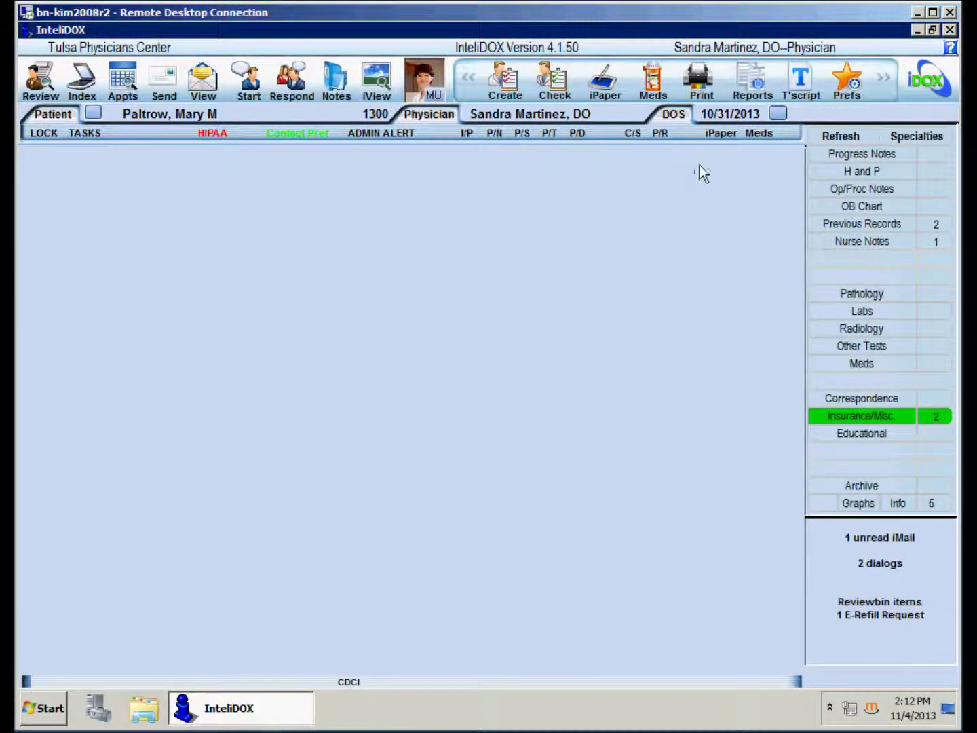
Step: Open the Chart Summary, view the first referring doctor record and the Pap smear result, and close it
{"action": "left_click", "coordinate": [644, 143]}
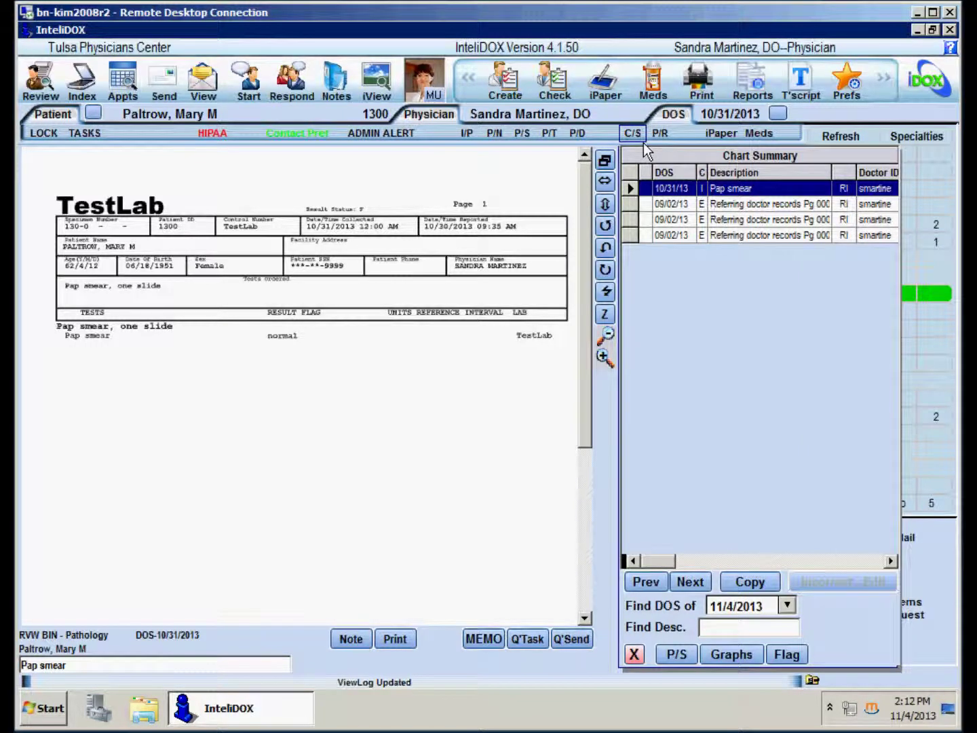
{"action": "left_click", "coordinate": [756, 207]}
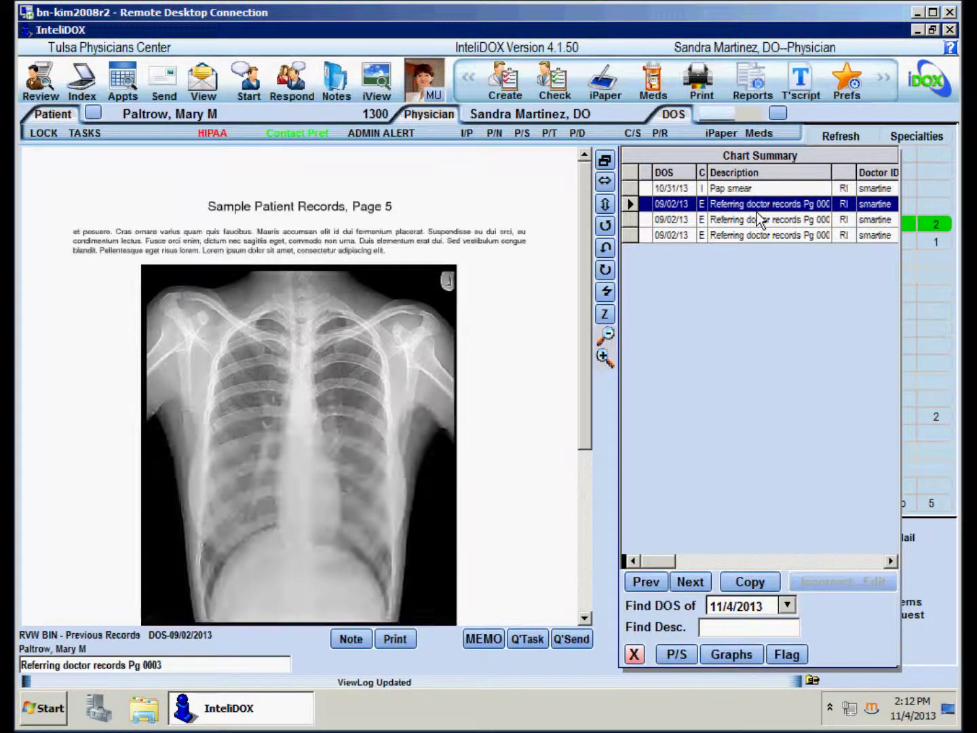
{"action": "left_click", "coordinate": [771, 192]}
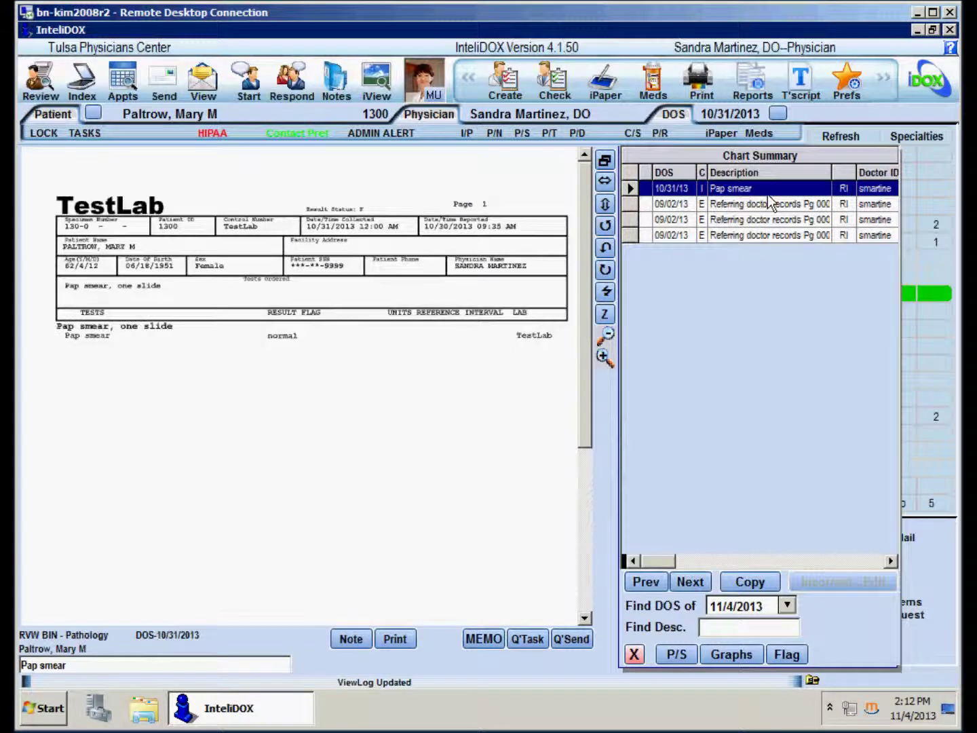
{"action": "left_click", "coordinate": [634, 655]}
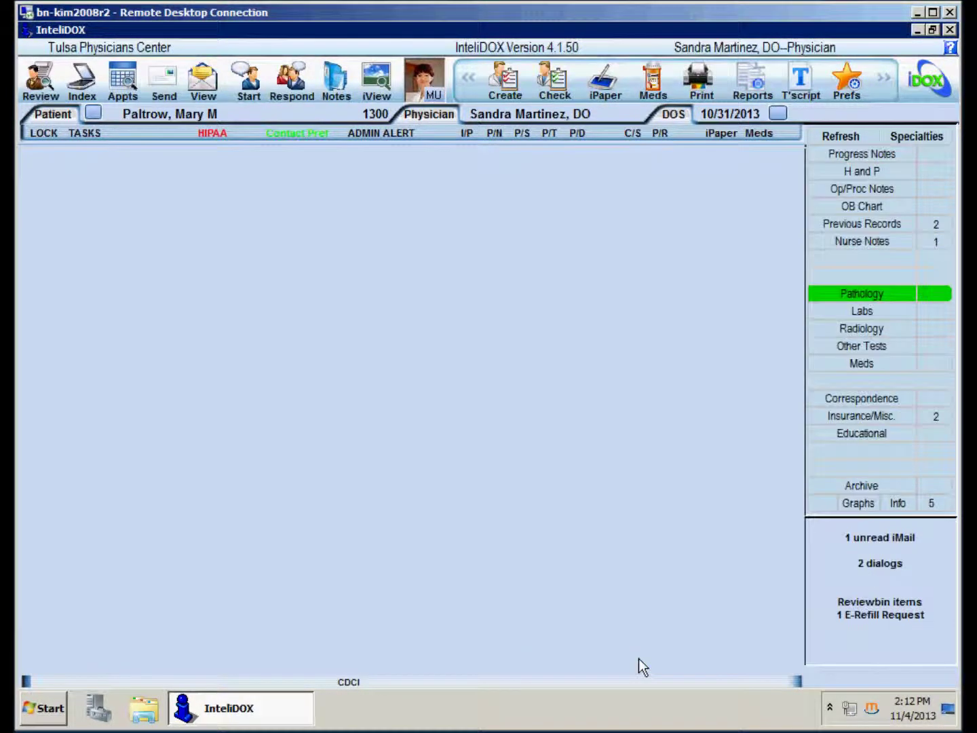
Step: View the Patient Review list of filed and unreviewed documents and close it
{"action": "left_click", "coordinate": [669, 142]}
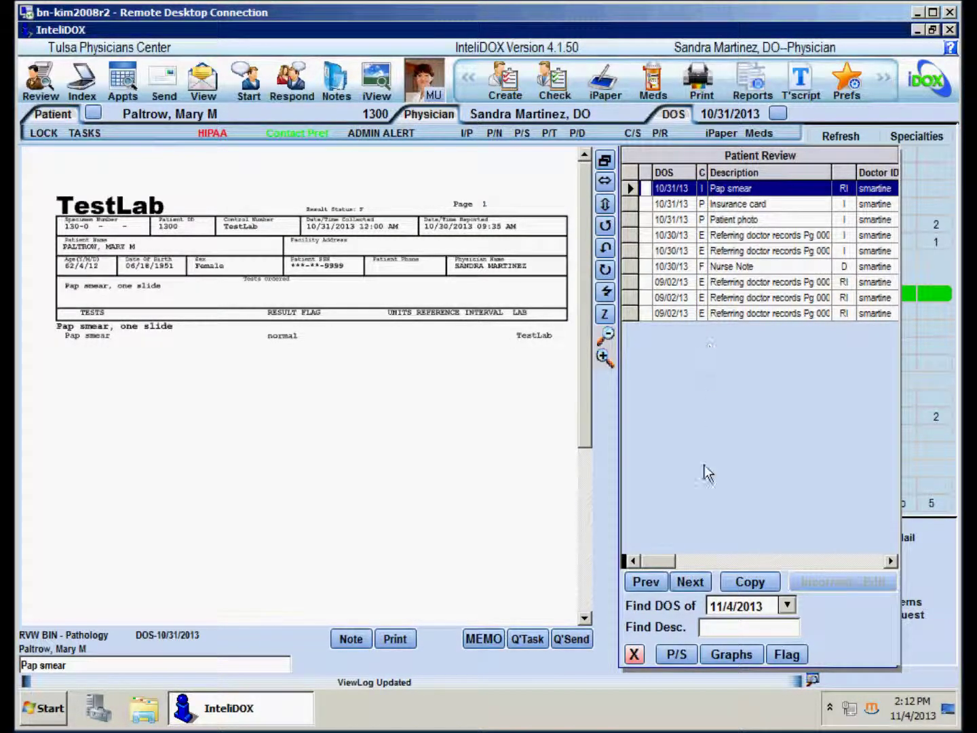
{"action": "left_click", "coordinate": [636, 659]}
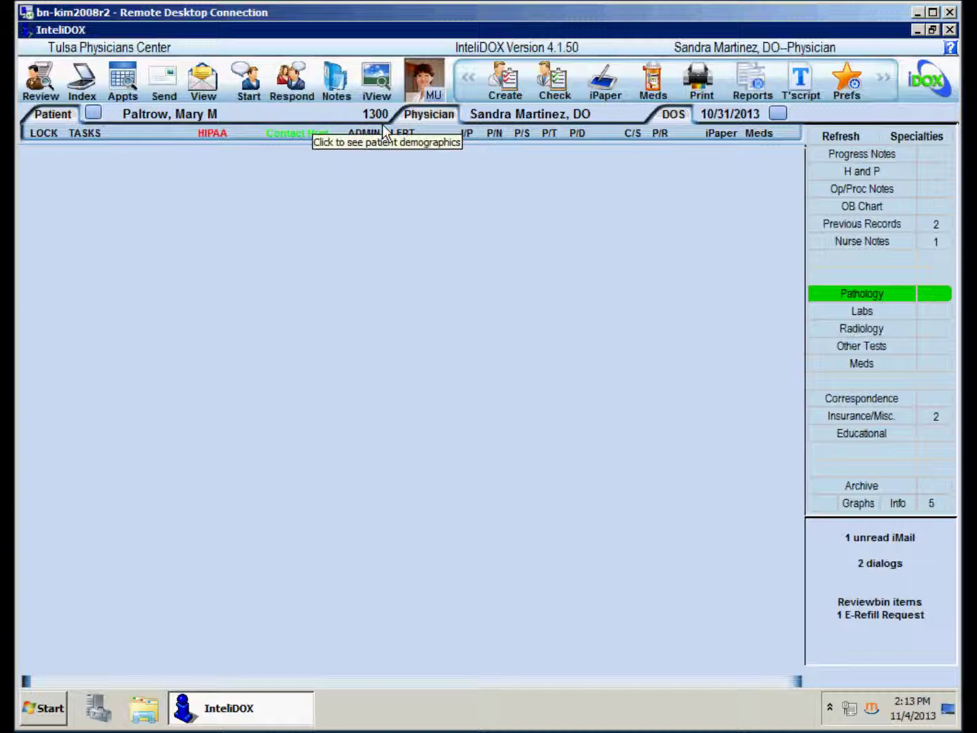
Step: Open the patient's demographics chart, examine its sections from Vitals through Open Items, and return to the Vitals section
{"action": "left_click", "coordinate": [172, 126]}
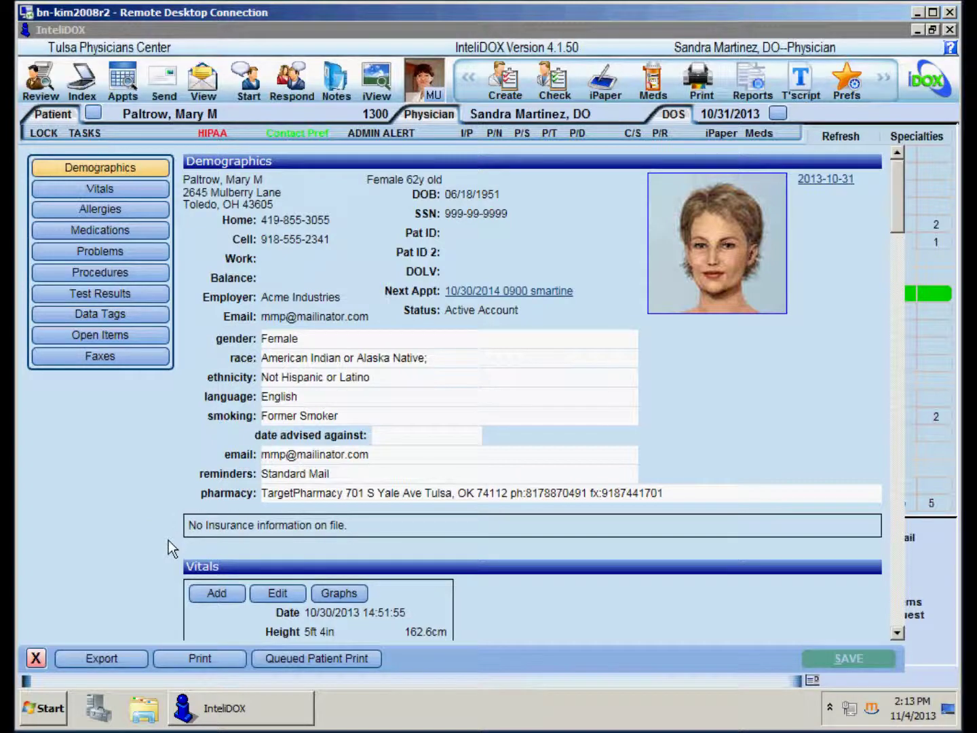
{"action": "scroll", "coordinate": [167, 541], "scroll_direction": "down", "scroll_amount": 10}
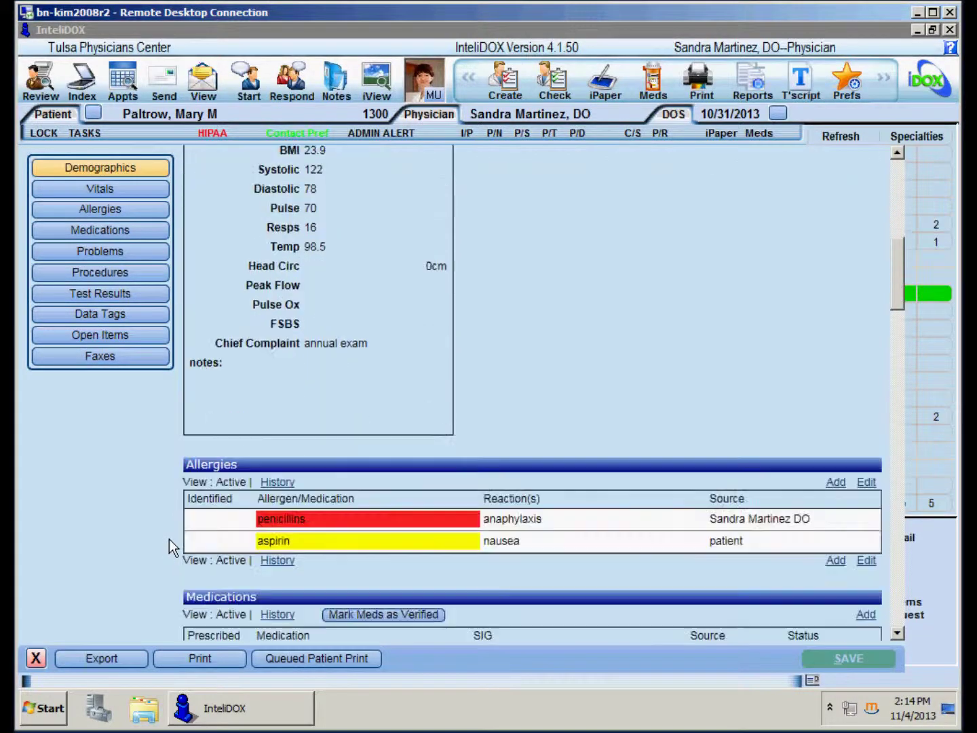
{"action": "scroll", "coordinate": [169, 539], "scroll_direction": "down", "scroll_amount": 3}
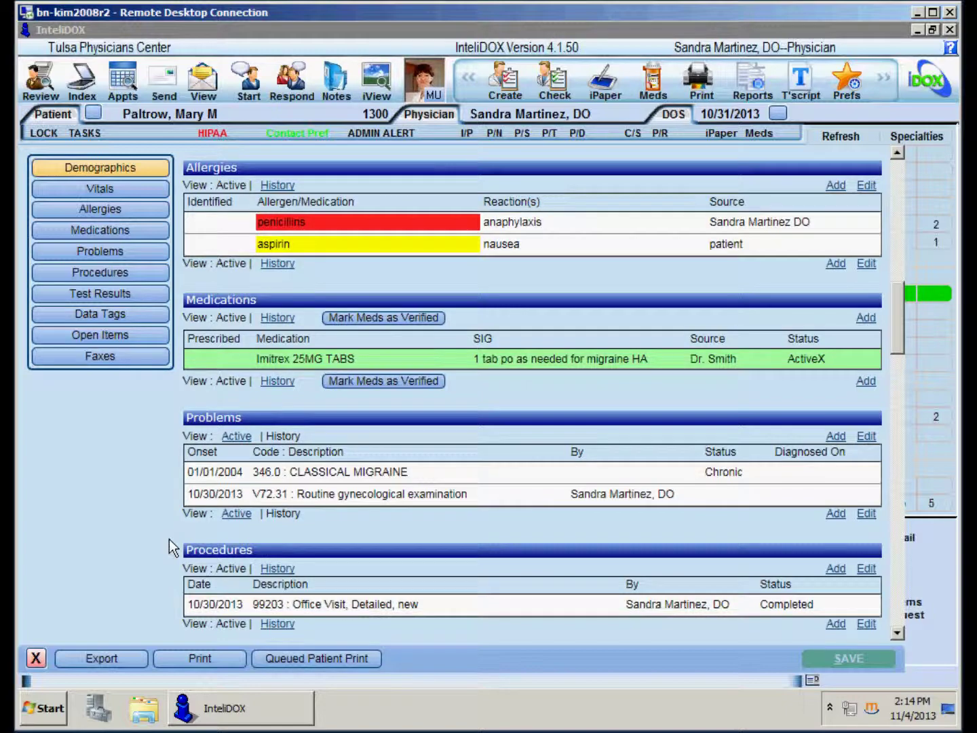
{"action": "scroll", "coordinate": [169, 539], "scroll_direction": "down", "scroll_amount": 9}
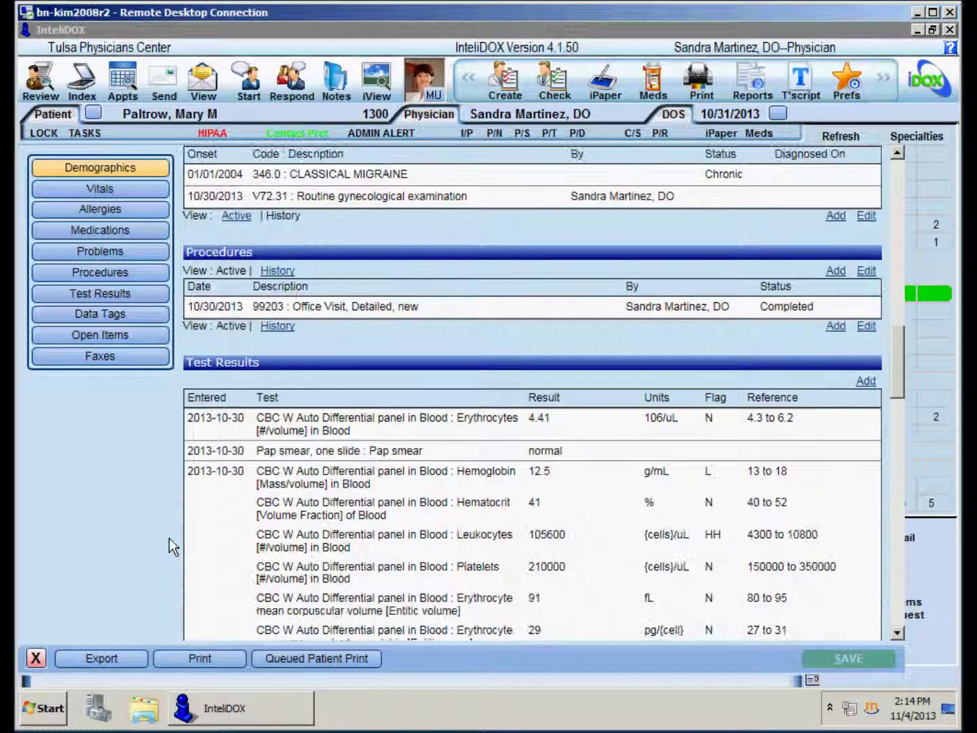
{"action": "scroll", "coordinate": [169, 539], "scroll_direction": "down", "scroll_amount": 5}
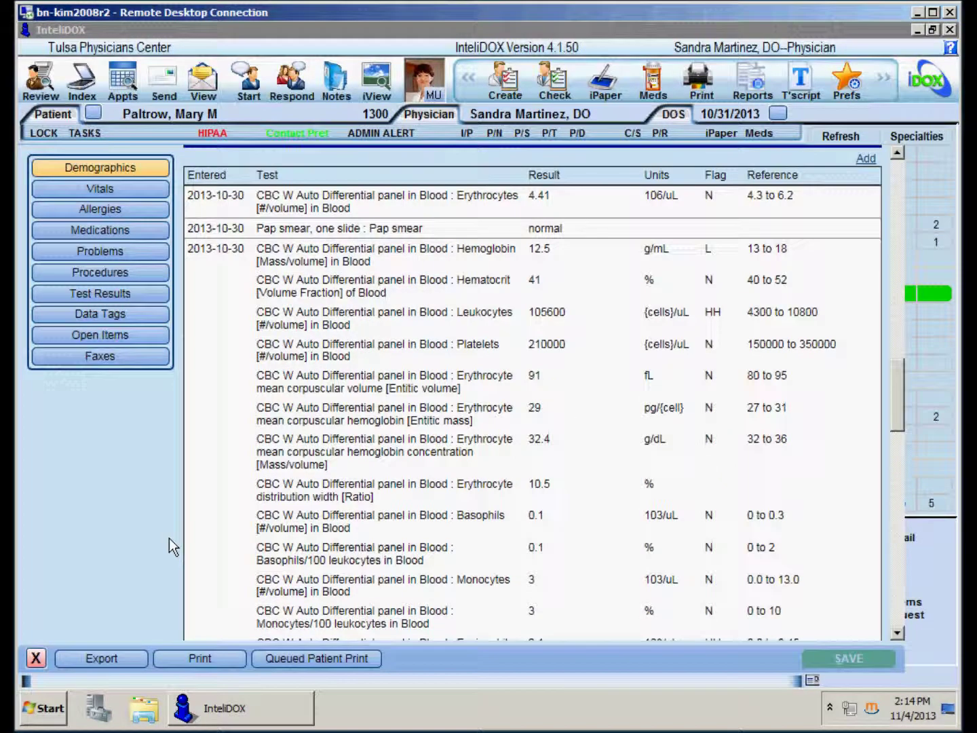
{"action": "scroll", "coordinate": [169, 539], "scroll_direction": "down", "scroll_amount": 15}
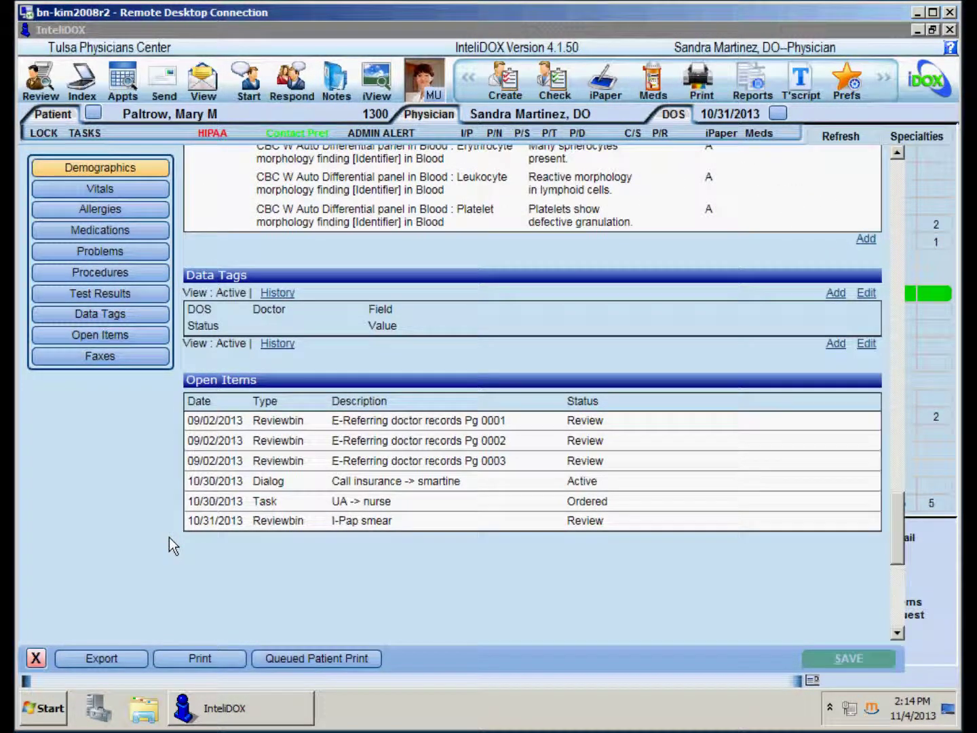
{"action": "left_click_drag", "start_coordinate": [902, 510], "coordinate": [910, 397]}
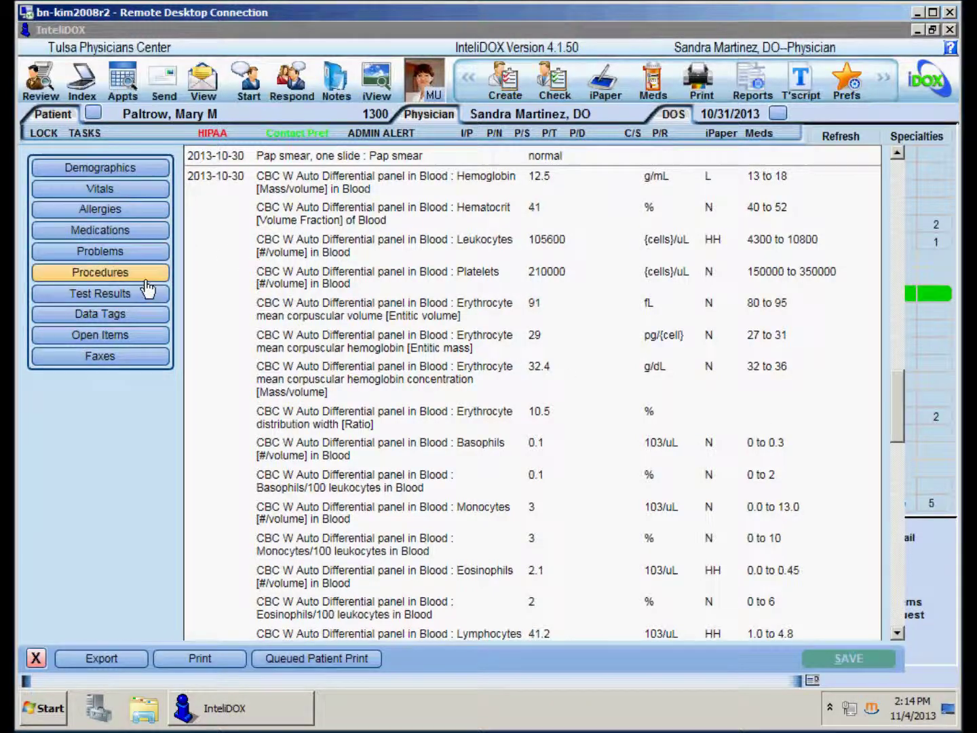
{"action": "left_click", "coordinate": [145, 193]}
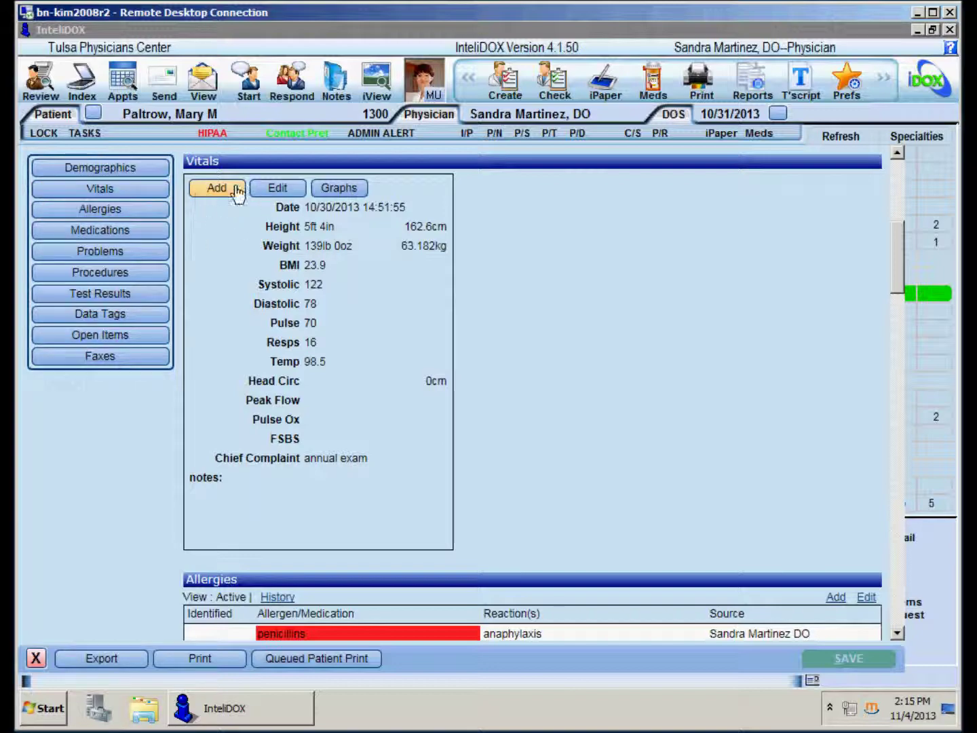
Step: Examine the chart's Medications section with its Meds list, the Test Results and the Open Items, and close the chart
{"action": "left_click", "coordinate": [145, 263]}
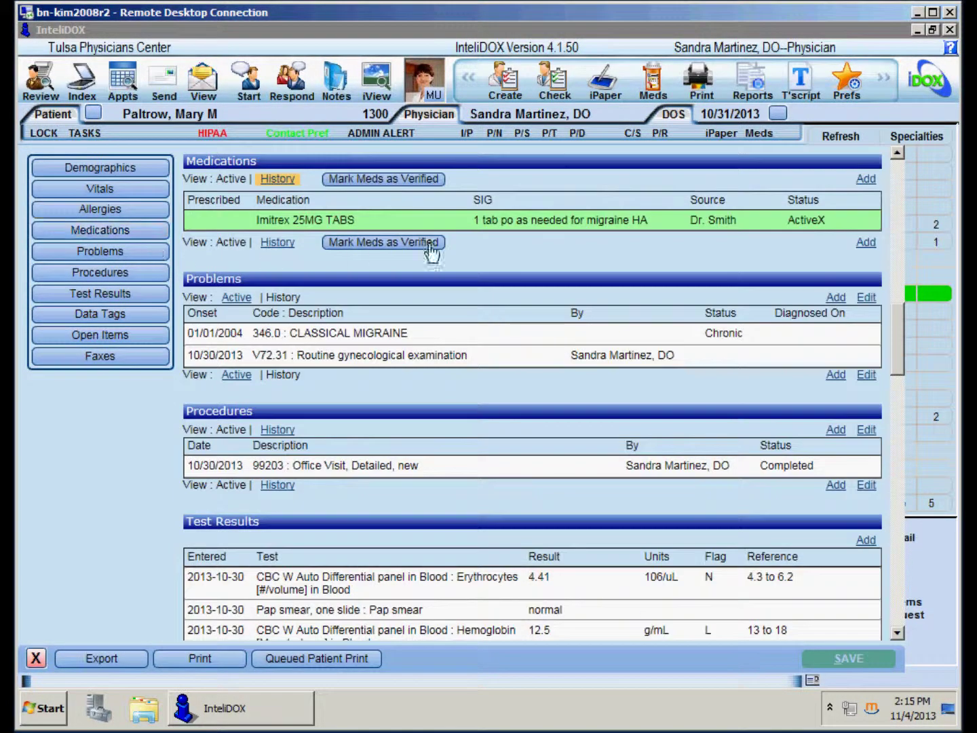
{"action": "left_click", "coordinate": [865, 178]}
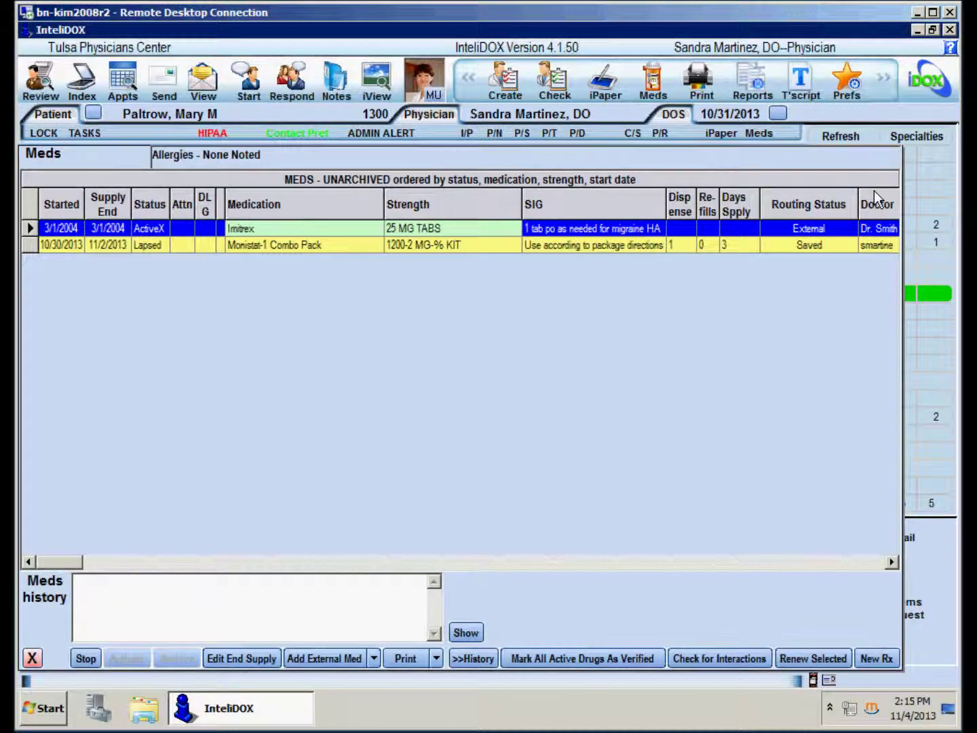
{"action": "left_click", "coordinate": [32, 658]}
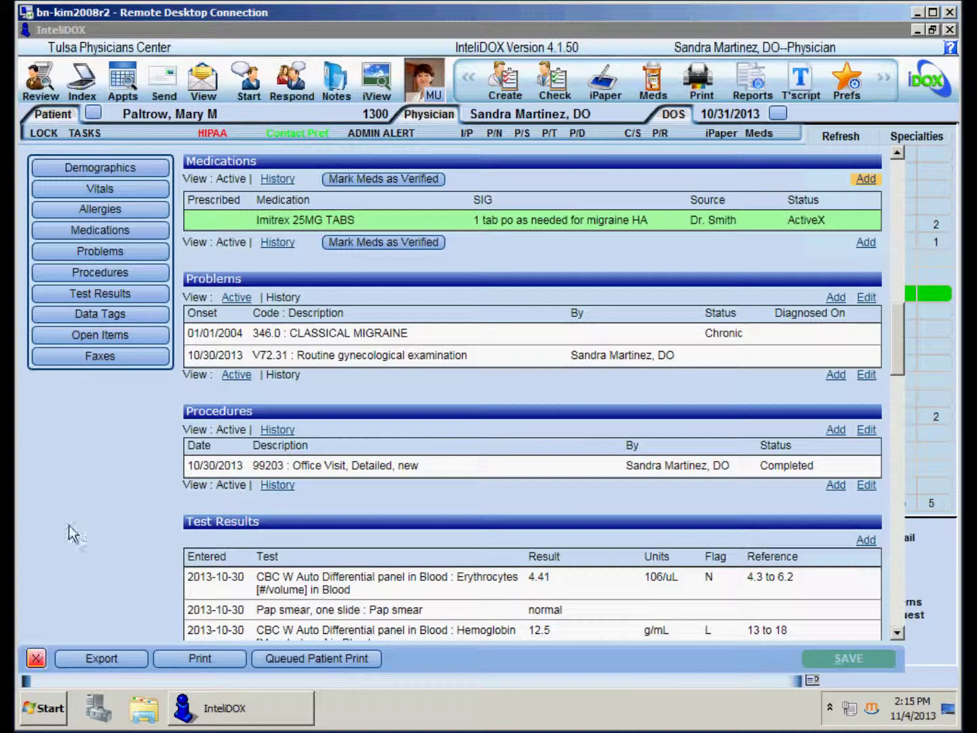
{"action": "left_click", "coordinate": [101, 295]}
{"action": "left_click", "coordinate": [101, 343]}
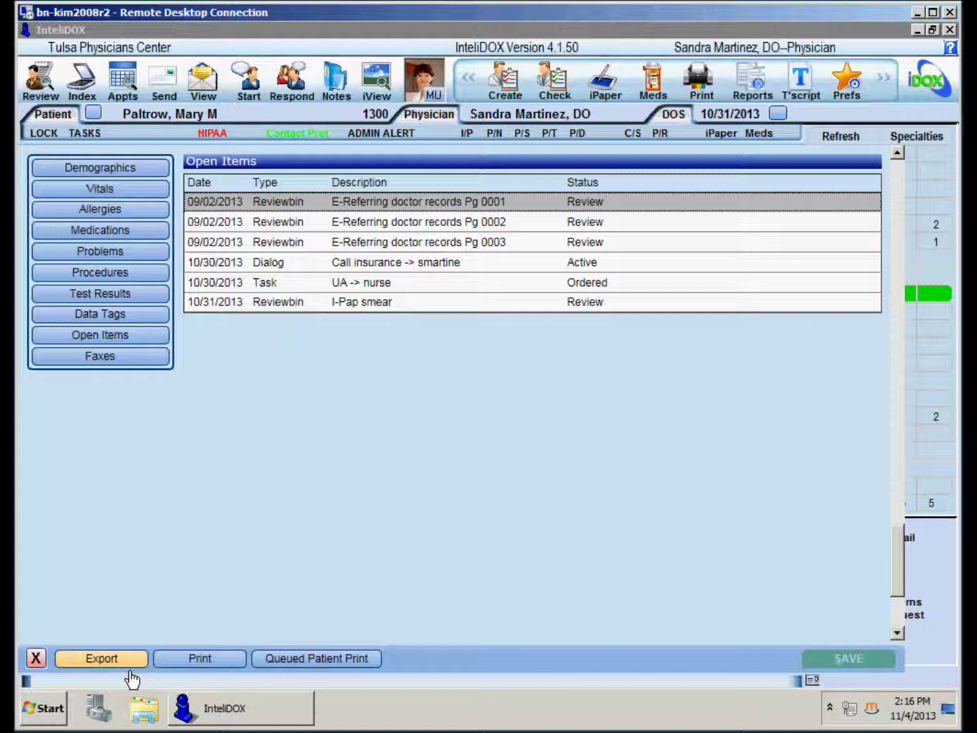
{"action": "left_click", "coordinate": [39, 663]}
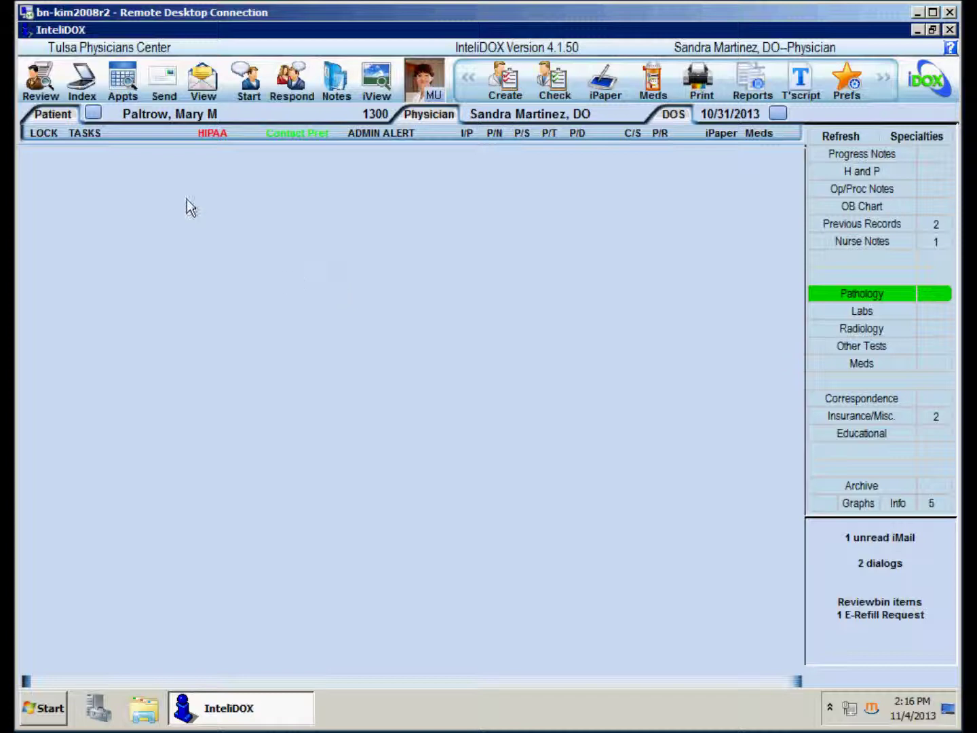
Step: Work through the review bin in auto mode, deferring the three referring doctor record pages and approving the Pap smear result
{"action": "left_click", "coordinate": [54, 89]}
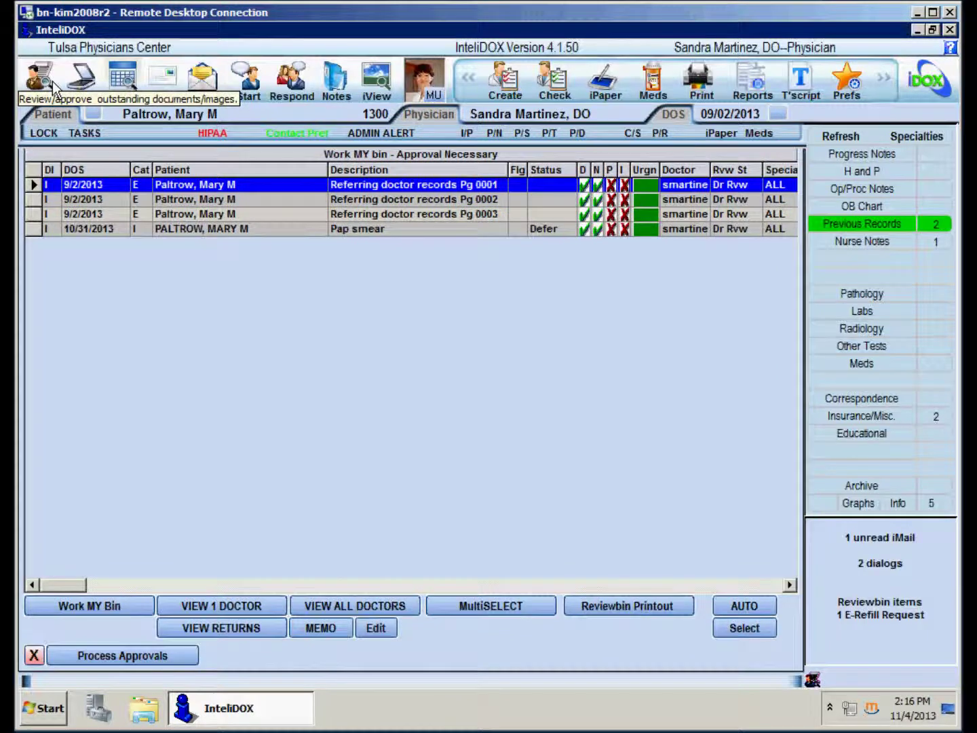
{"action": "left_click", "coordinate": [747, 608]}
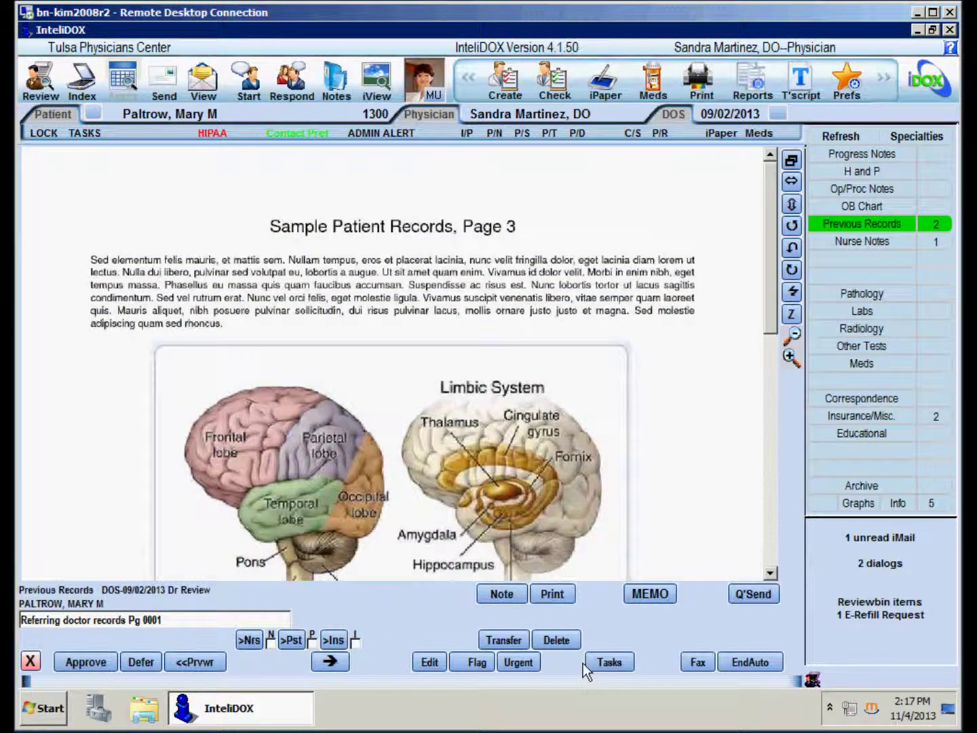
{"action": "left_click", "coordinate": [148, 675]}
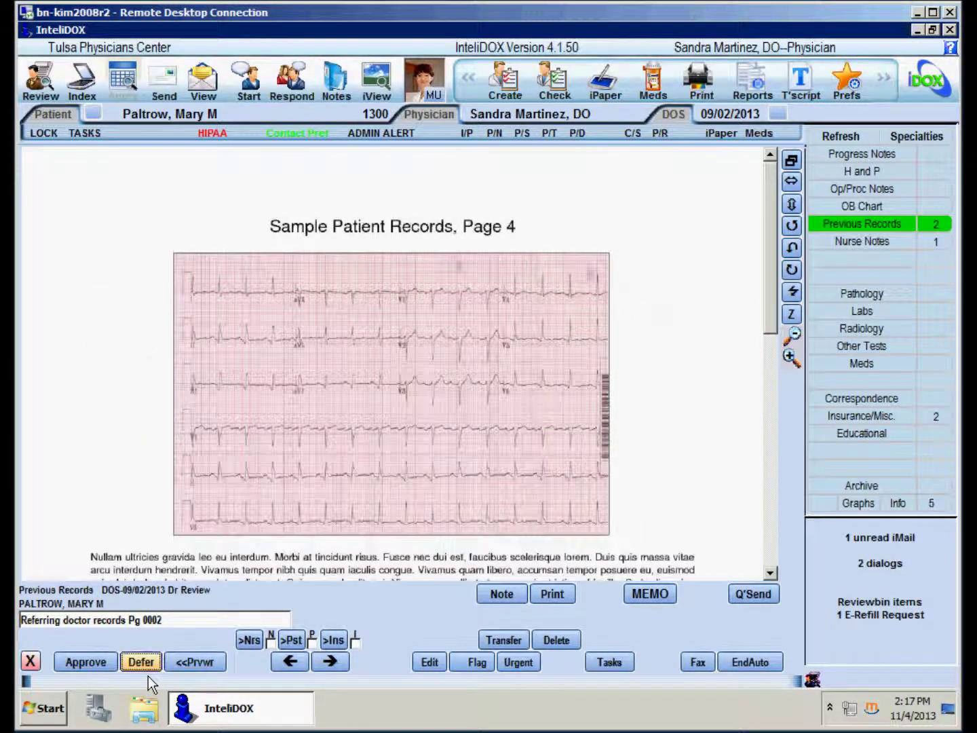
{"action": "left_click", "coordinate": [148, 676]}
{"action": "left_click", "coordinate": [148, 676]}
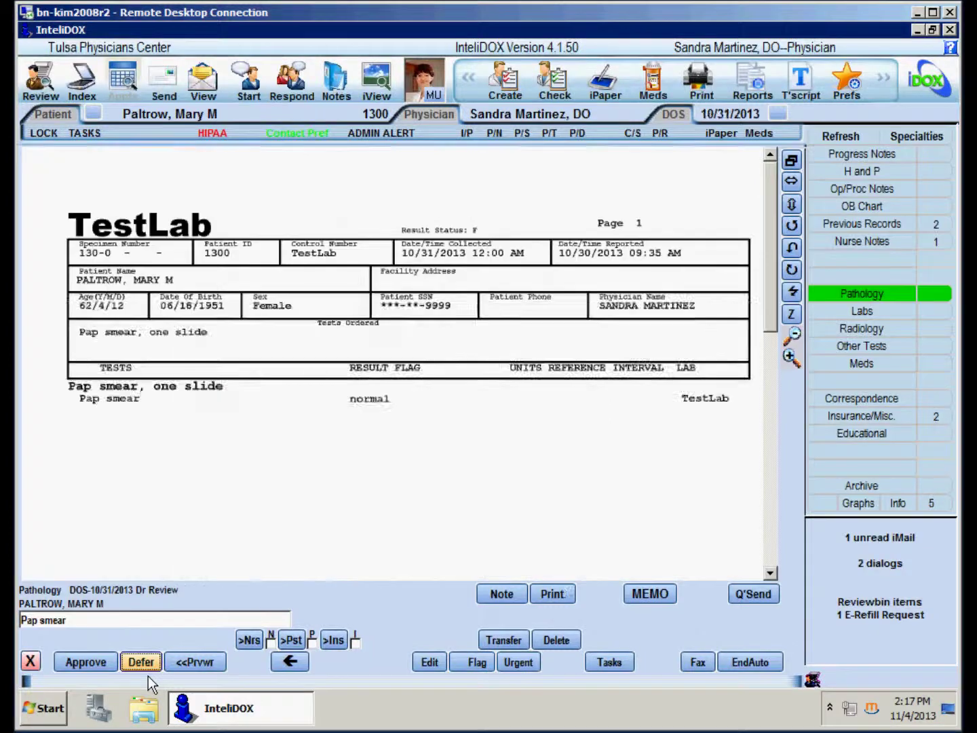
{"action": "left_click", "coordinate": [77, 670]}
{"action": "left_click", "coordinate": [85, 660]}
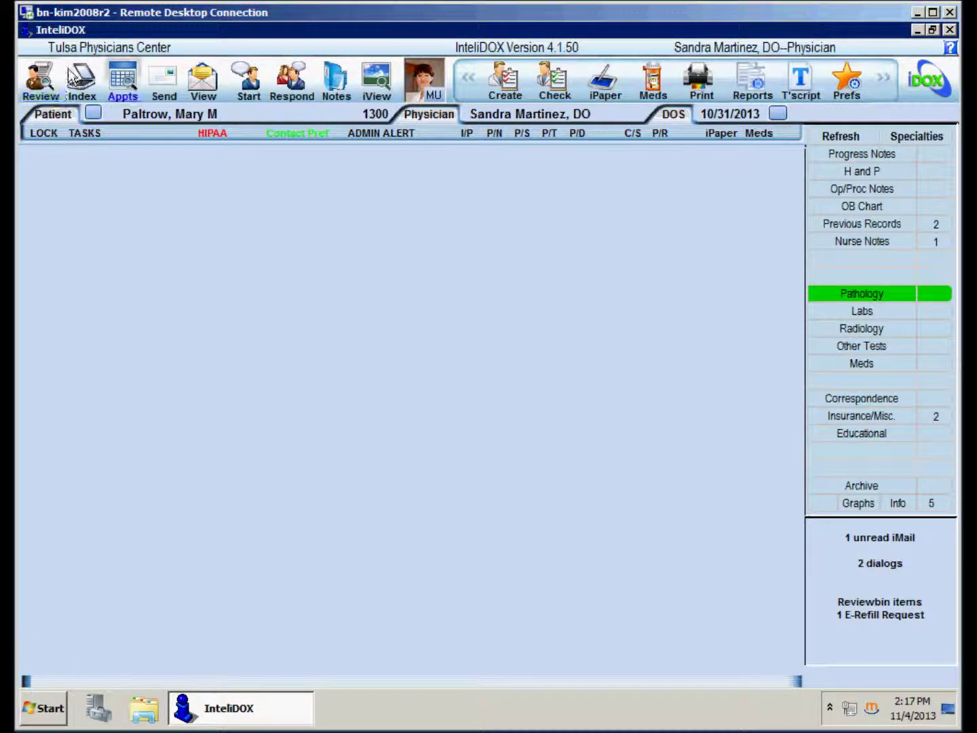
Step: Index the first scan in the Old Charts 1 corral to the patient's Radiology category as "Bone density", save it and close the corral
{"action": "left_click", "coordinate": [82, 94]}
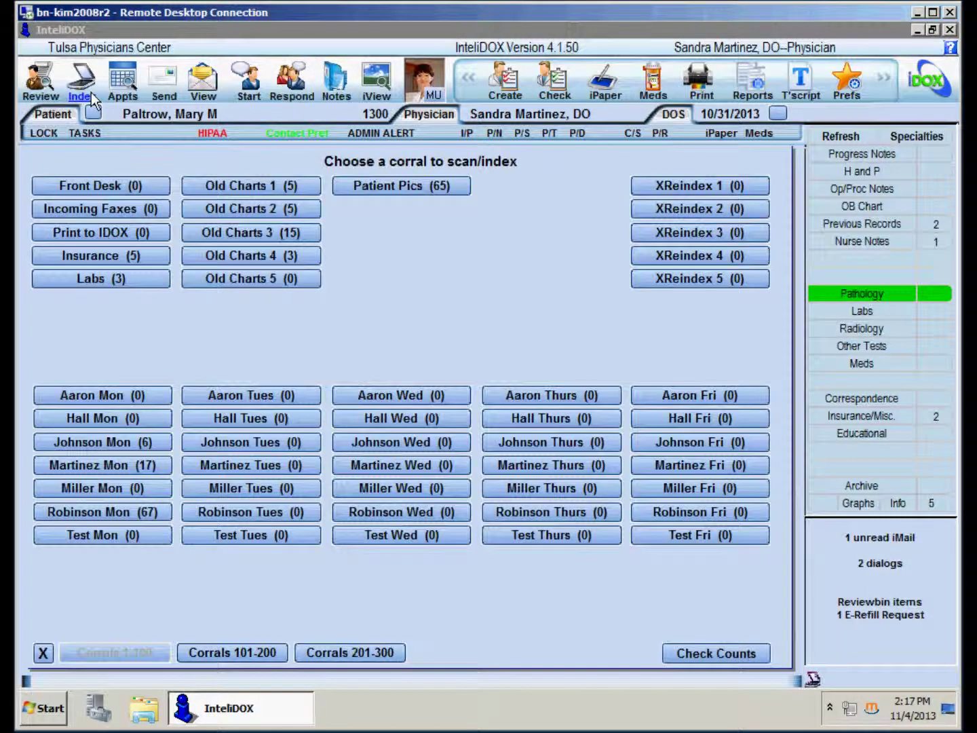
{"action": "left_click", "coordinate": [252, 191]}
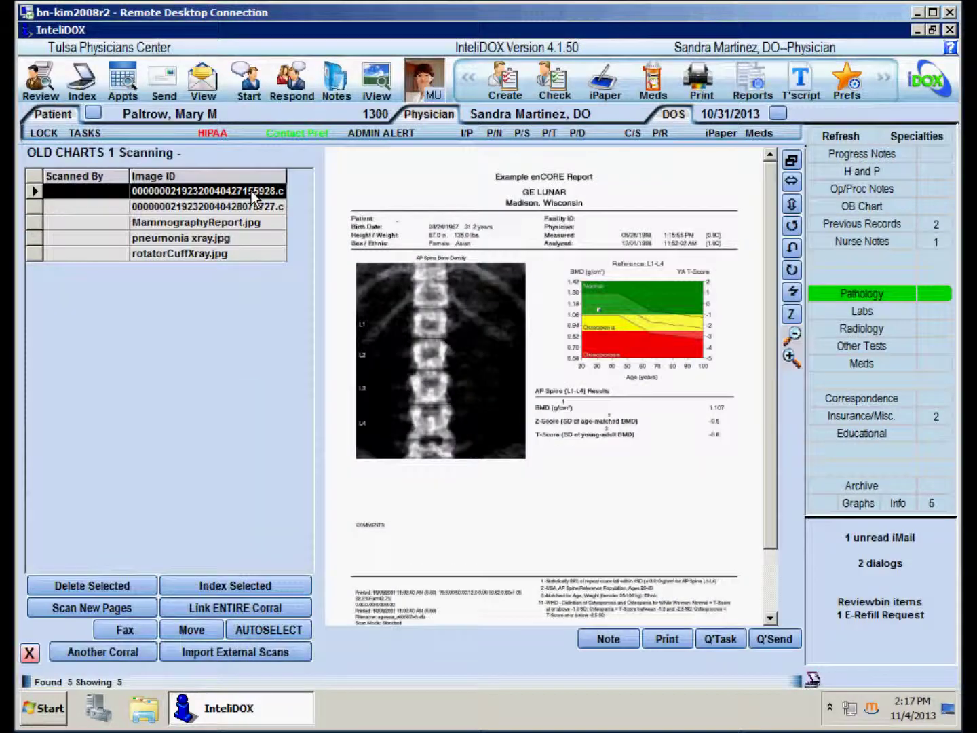
{"action": "left_click", "coordinate": [235, 585]}
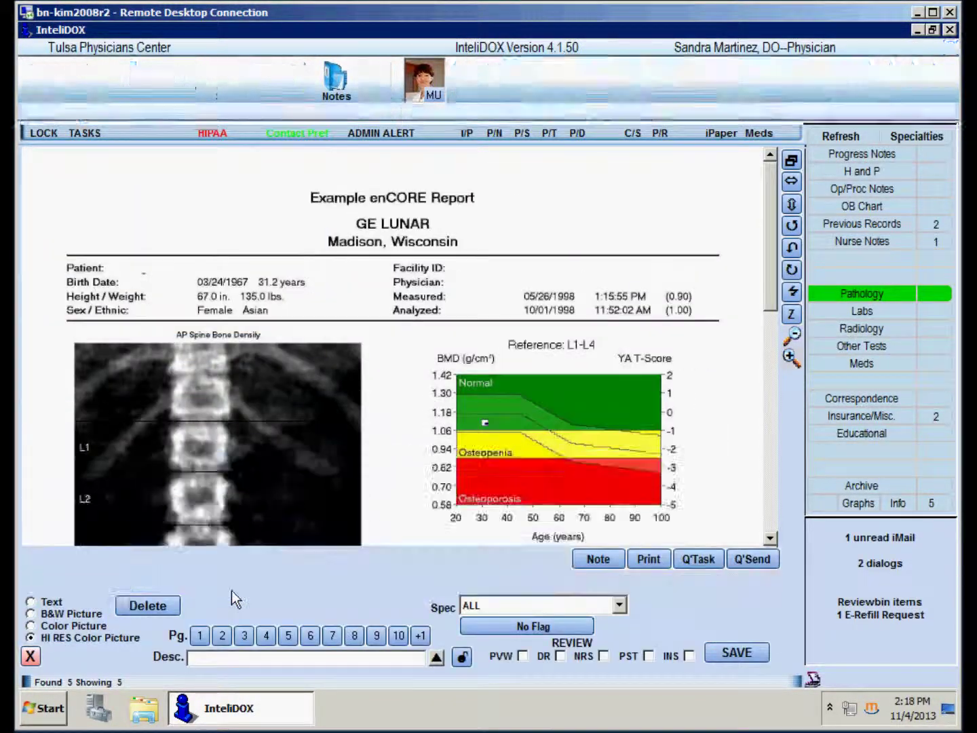
{"action": "left_click", "coordinate": [863, 332]}
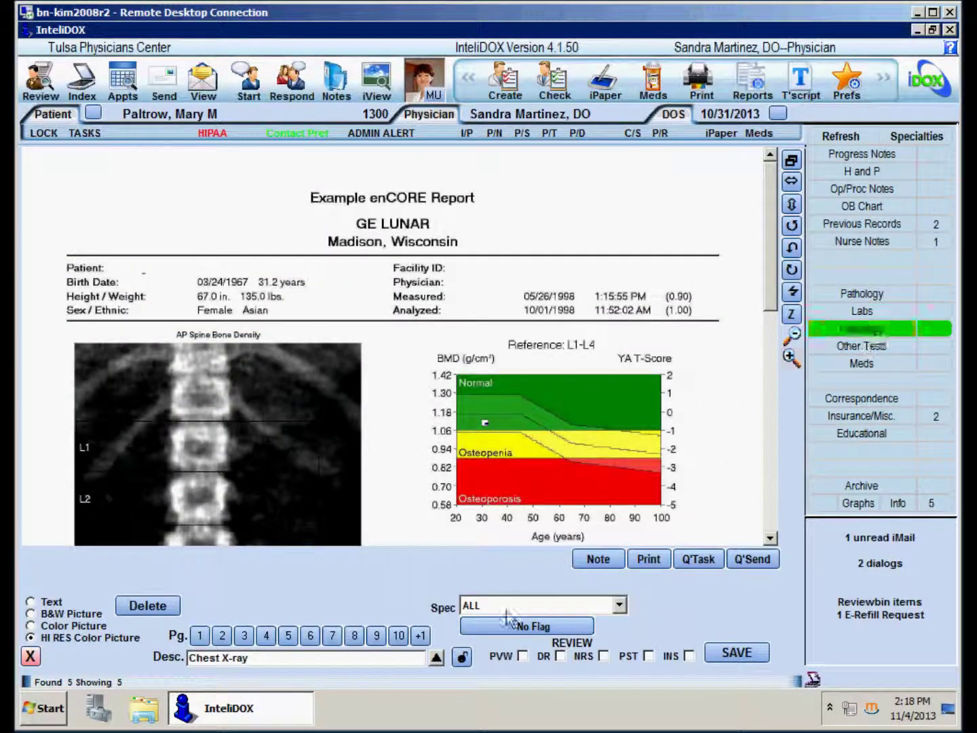
{"action": "left_click", "coordinate": [436, 658]}
{"action": "left_click", "coordinate": [188, 456]}
{"action": "double_click", "coordinate": [189, 455]}
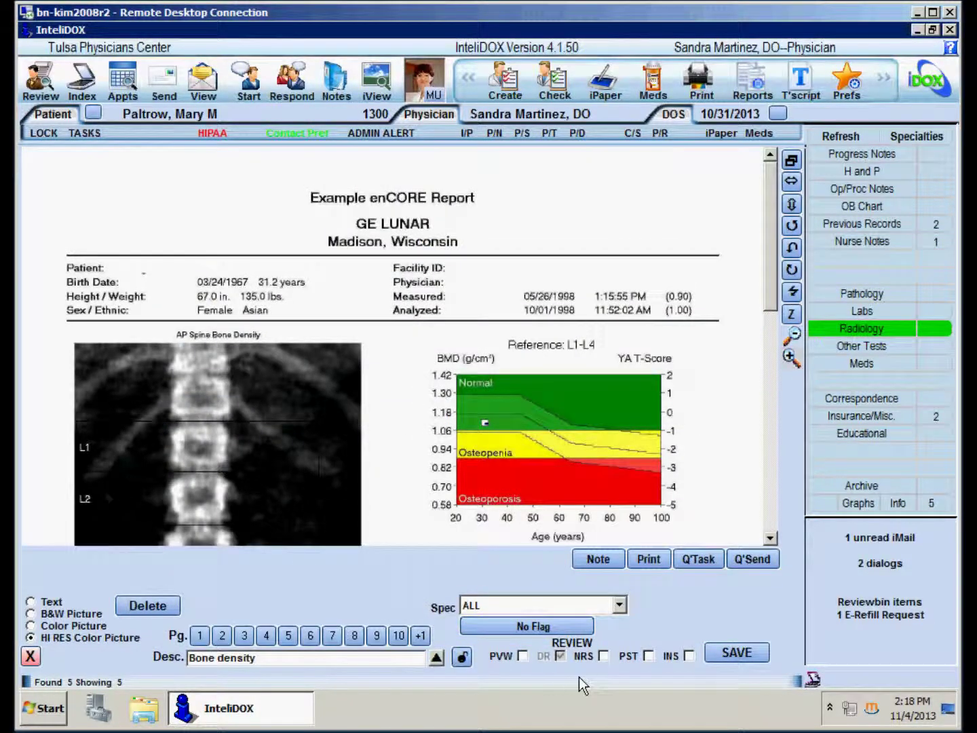
{"action": "left_click", "coordinate": [736, 653]}
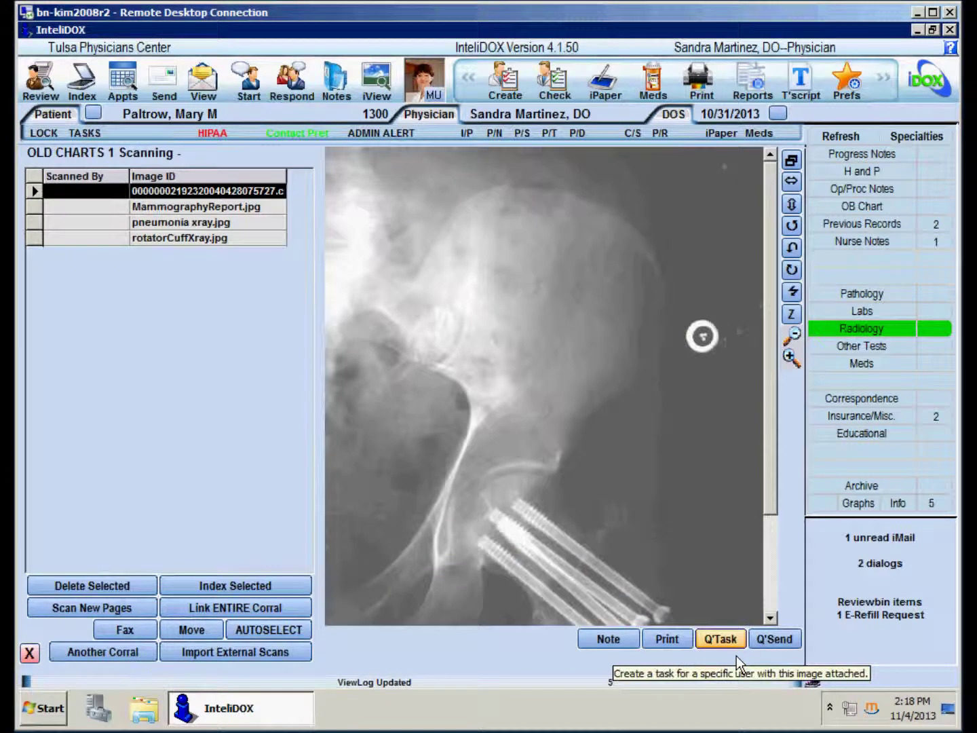
{"action": "left_click", "coordinate": [30, 653]}
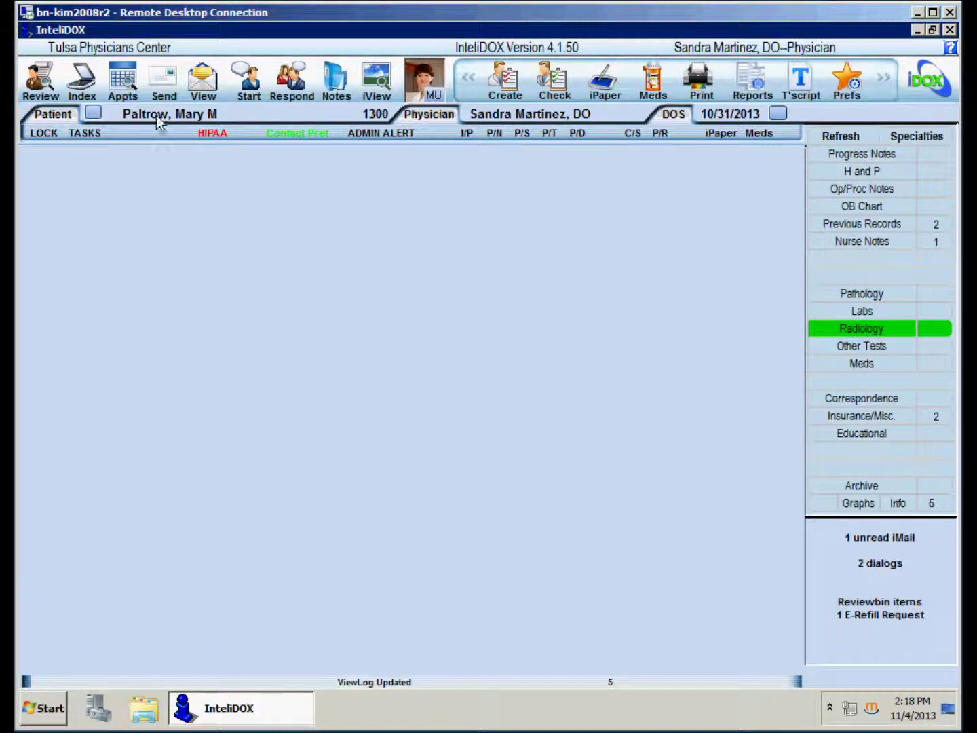
Step: Send an iMail asking to be called when the named person shows up, and view the unread iMail
{"action": "left_click", "coordinate": [163, 82]}
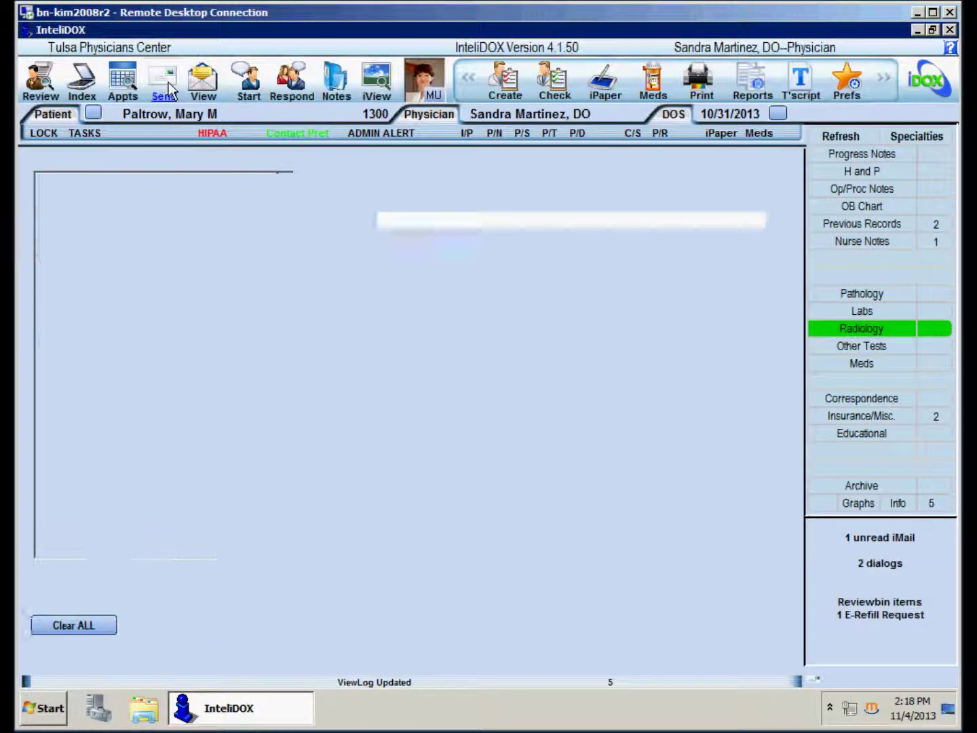
{"action": "left_click", "coordinate": [53, 332]}
{"action": "type", "text": "Call me when Joe shows up"}
{"action": "left_click", "coordinate": [754, 650]}
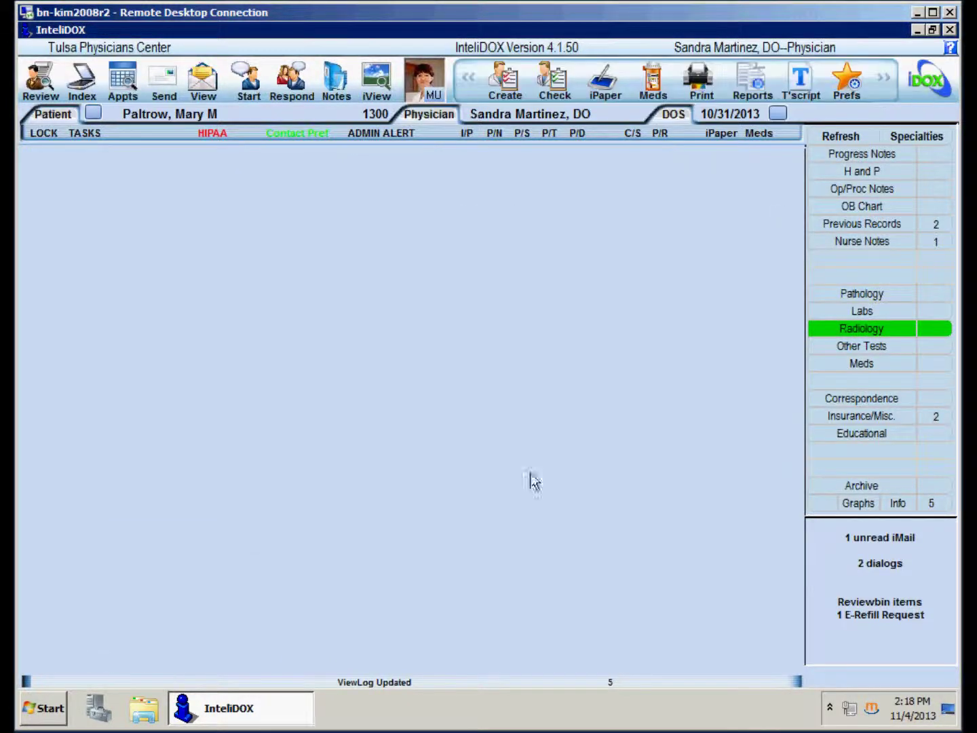
{"action": "left_click", "coordinate": [207, 92]}
{"action": "left_click", "coordinate": [712, 651]}
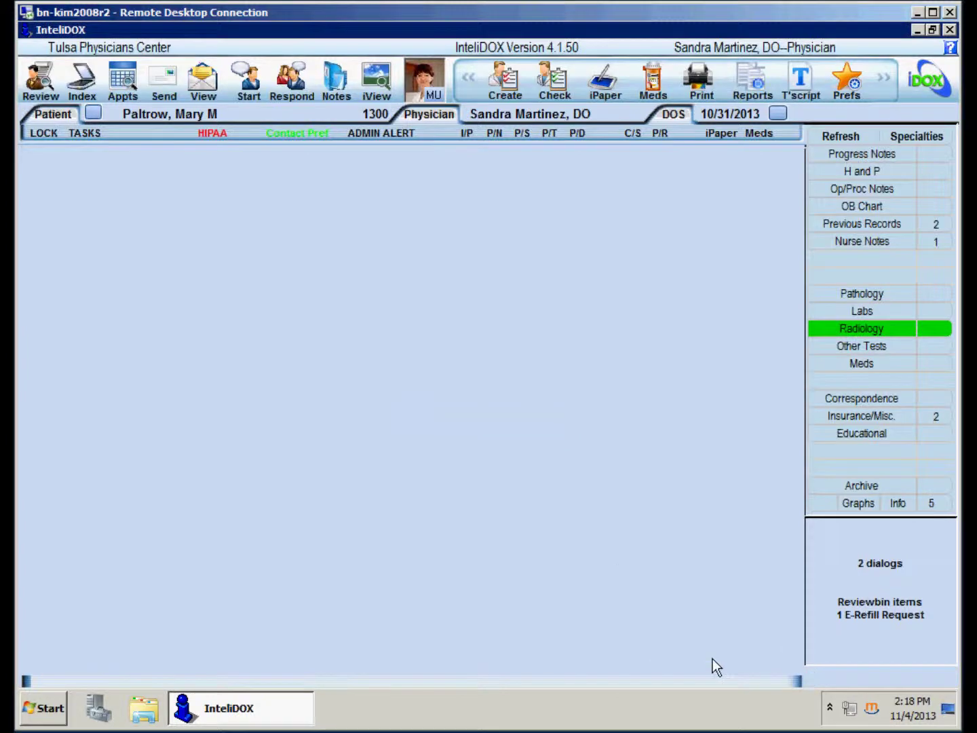
Step: Start a dialog about the patient with Test Nurse and the third listed physician as members, directing it to Test Nurse
{"action": "left_click", "coordinate": [260, 96]}
{"action": "left_click", "coordinate": [660, 345]}
{"action": "left_click", "coordinate": [556, 528]}
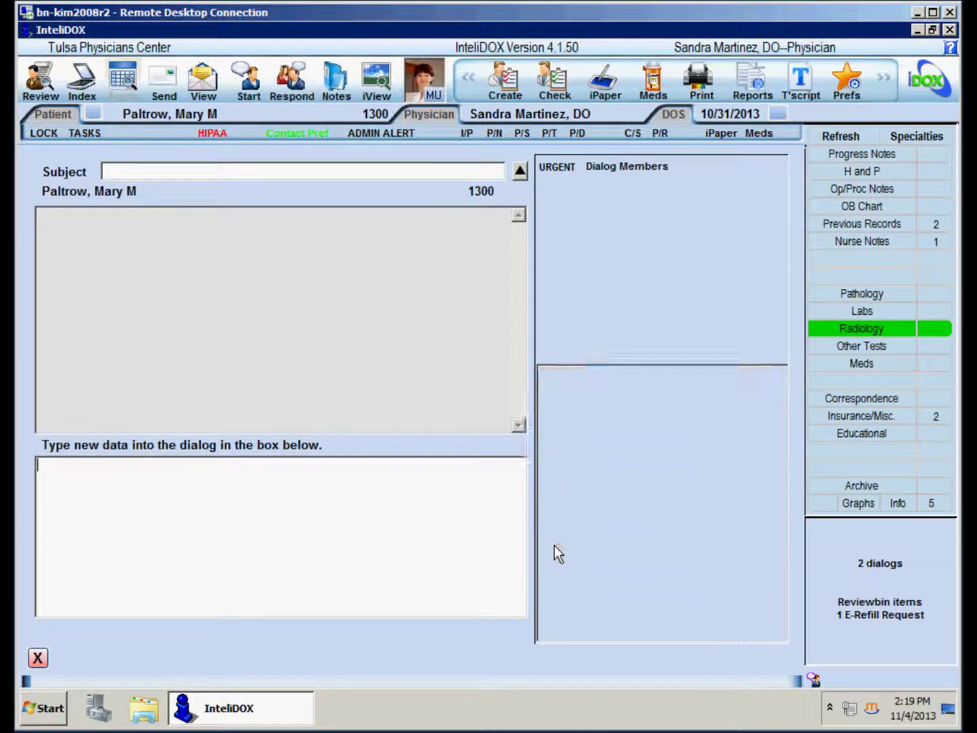
{"action": "left_click", "coordinate": [556, 442]}
{"action": "left_click", "coordinate": [588, 198]}
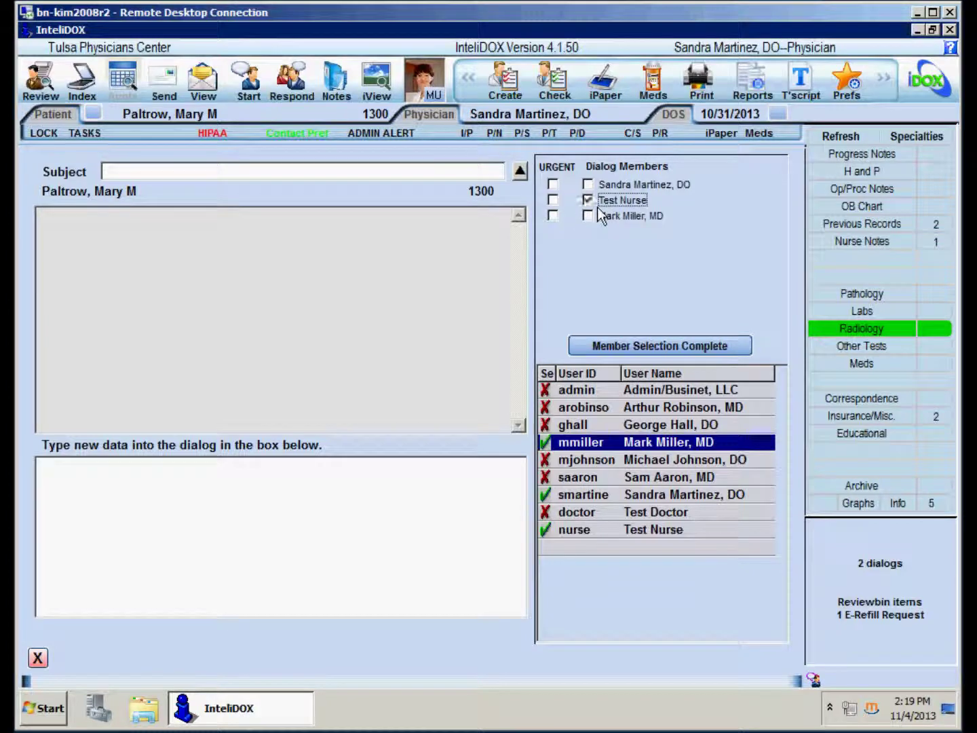
Step: Give the dialog the preset subject "Call patient" and the message "Need to discuss treatment options", complete the member selection and submit it
{"action": "left_click", "coordinate": [524, 176]}
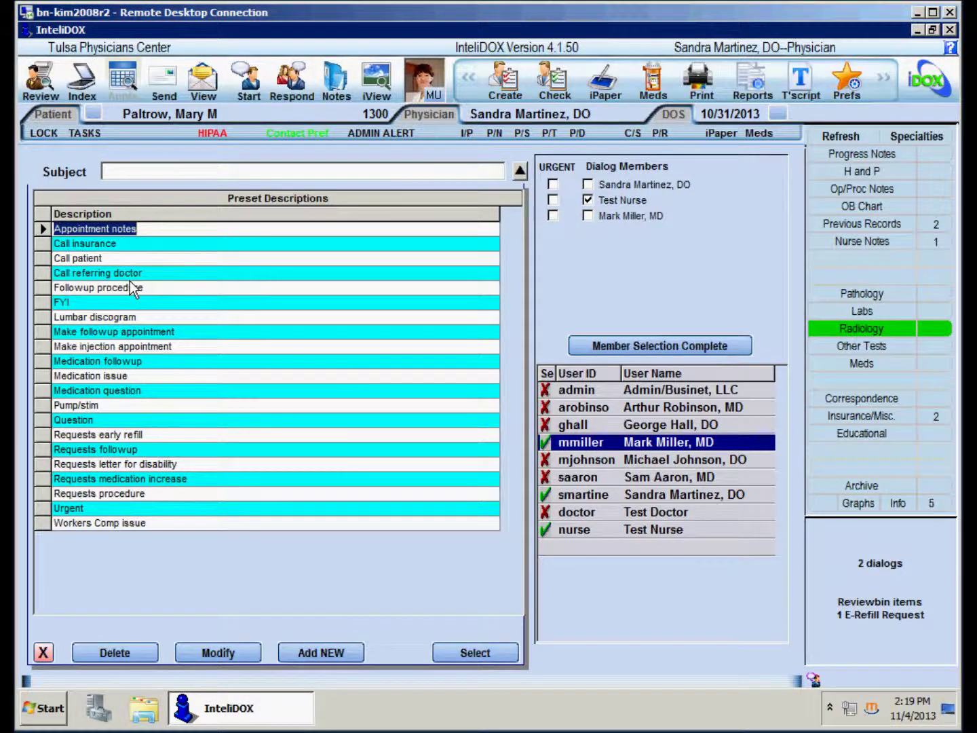
{"action": "left_click", "coordinate": [97, 260]}
{"action": "double_click", "coordinate": [52, 263]}
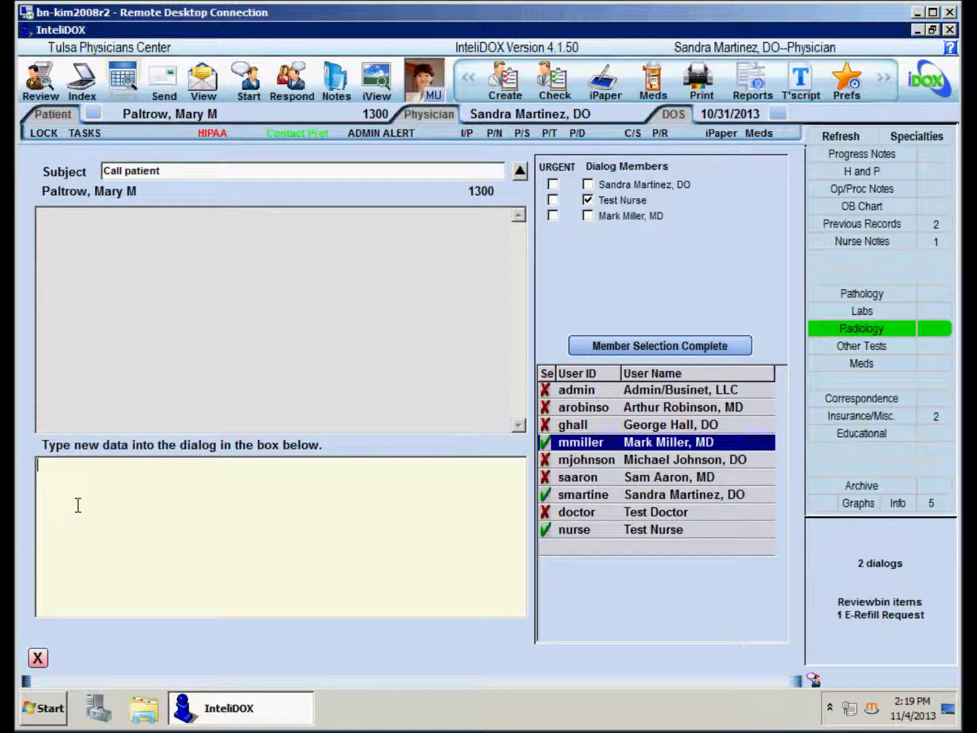
{"action": "type", "text": "Need to discuss treatment options"}
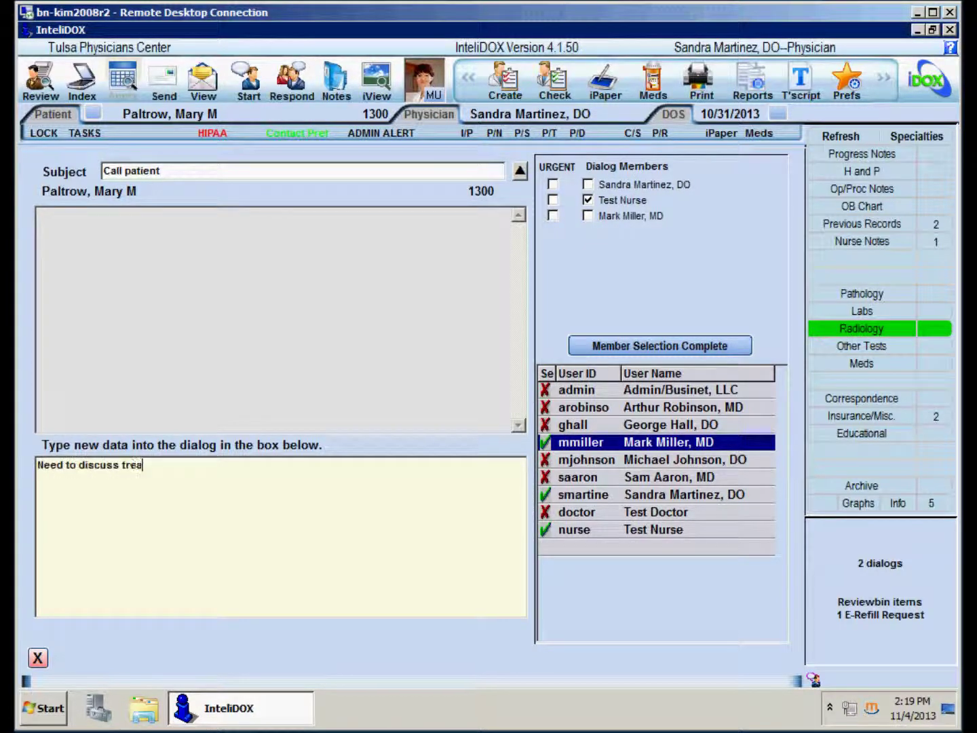
{"action": "left_click", "coordinate": [620, 353]}
{"action": "left_click", "coordinate": [748, 656]}
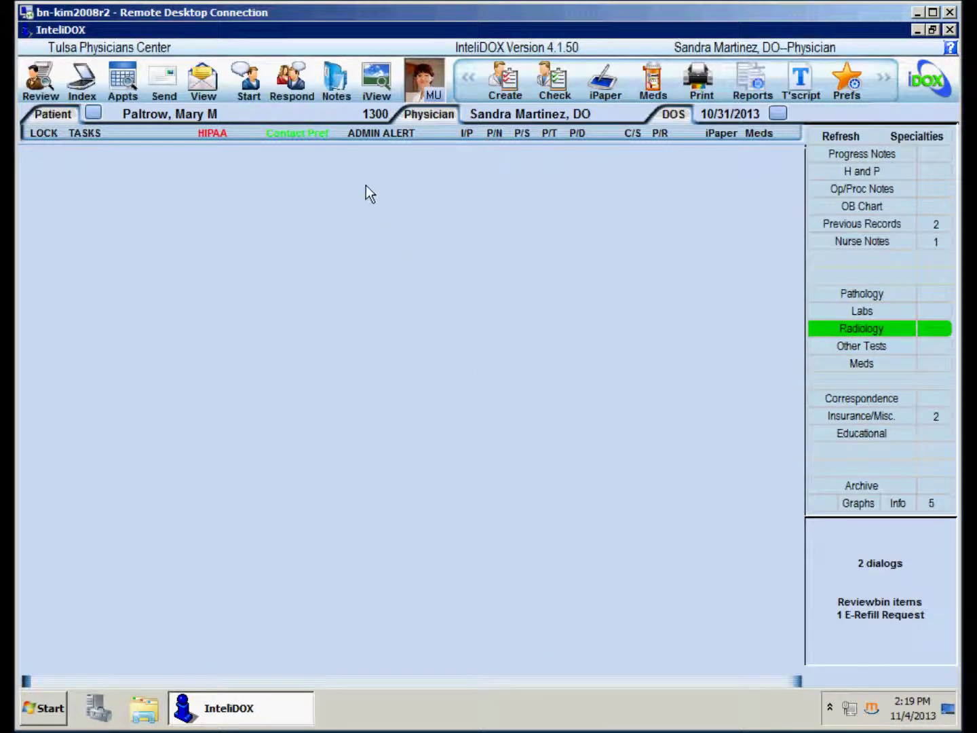
Step: Create a Phone Call chart note reading "Called patient to discuss treatment options", with iMail to Doctor turned off
{"action": "left_click", "coordinate": [347, 95]}
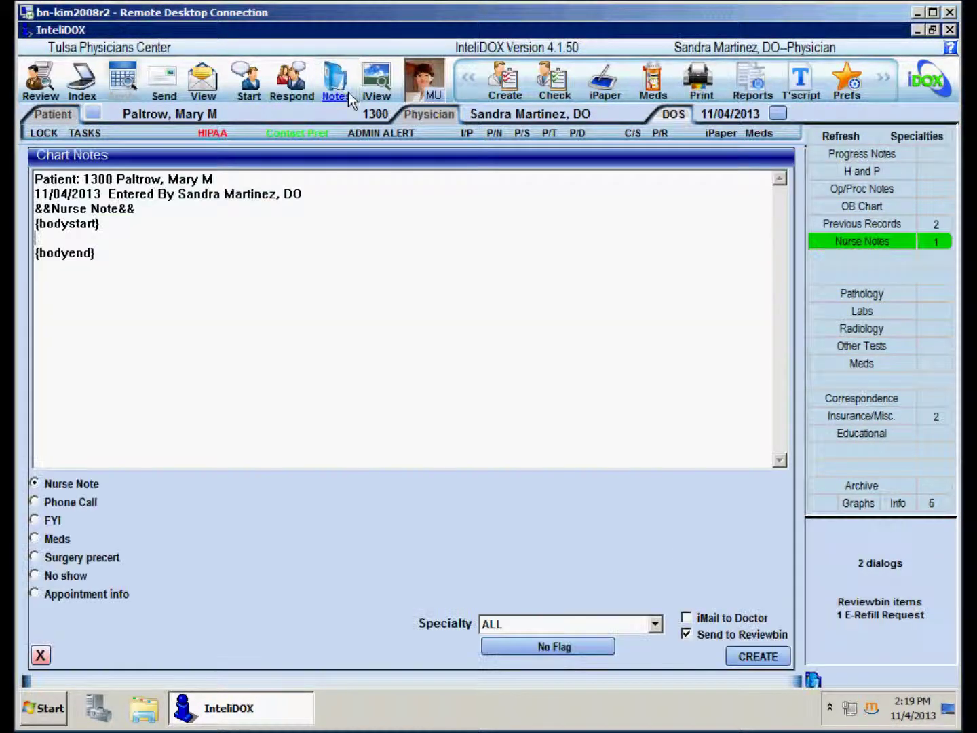
{"action": "left_click", "coordinate": [46, 504]}
{"action": "type", "text": "Called patient to discuss treat"}
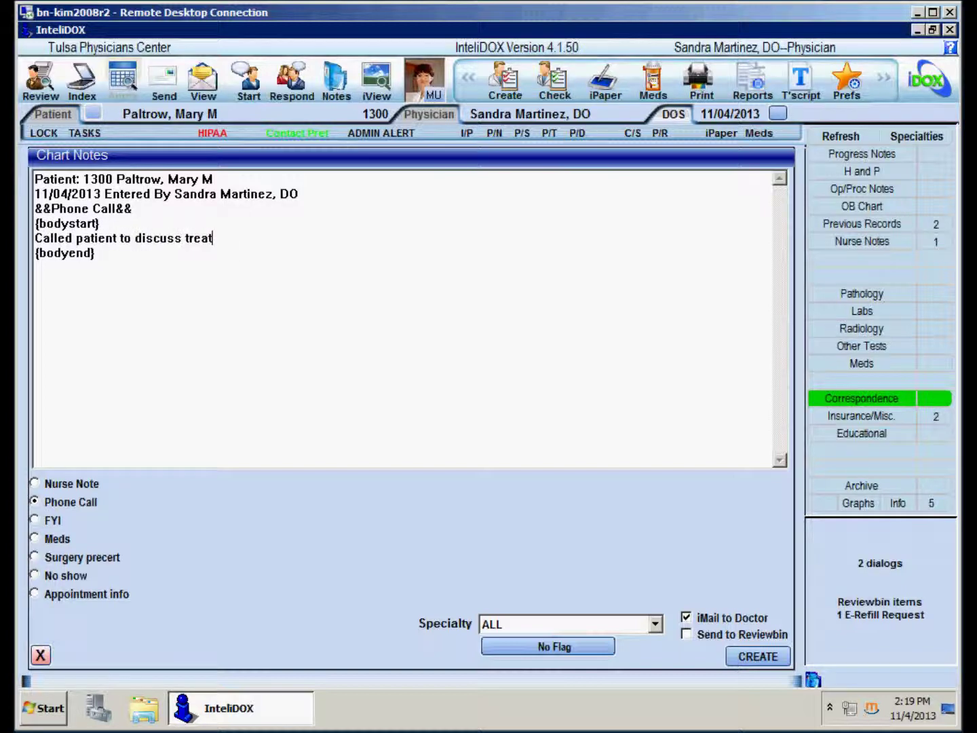
{"action": "type", "text": "ment options"}
{"action": "left_click", "coordinate": [693, 621]}
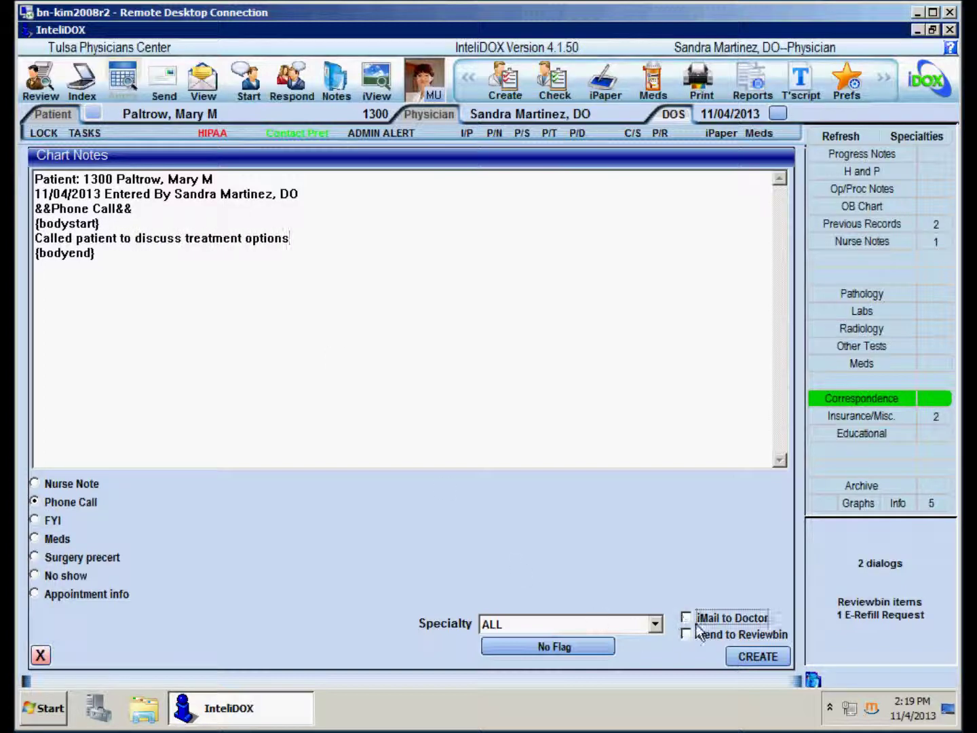
{"action": "left_click", "coordinate": [762, 663]}
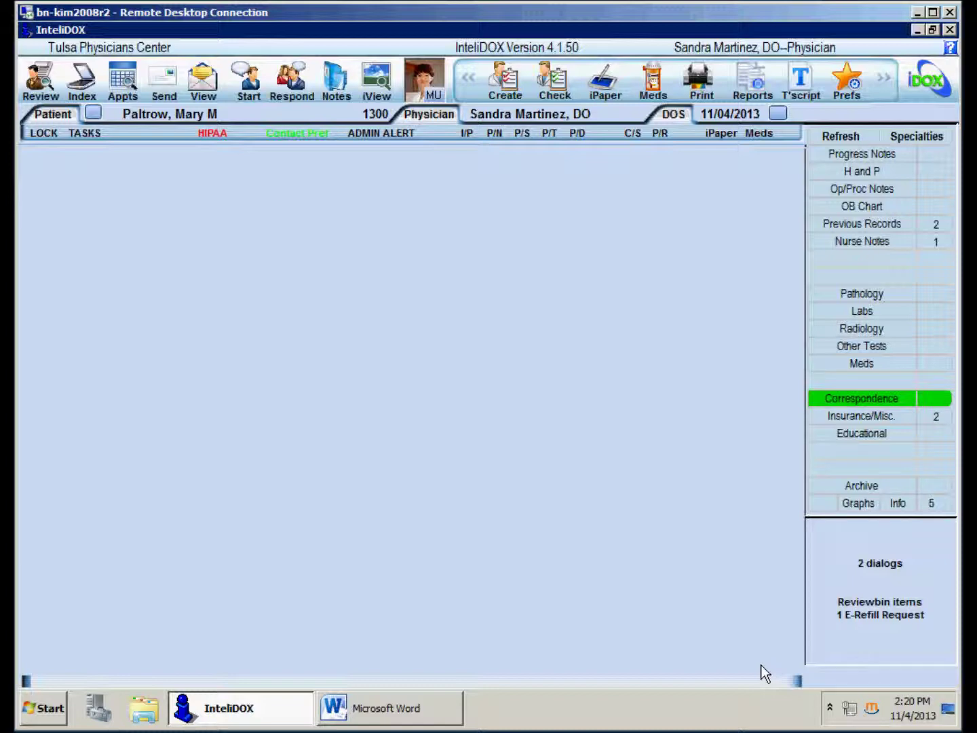
Step: View the physician's iView for 11/04/13 with its schedule, dialogs, tasks and iMail, and close it
{"action": "left_click", "coordinate": [377, 80]}
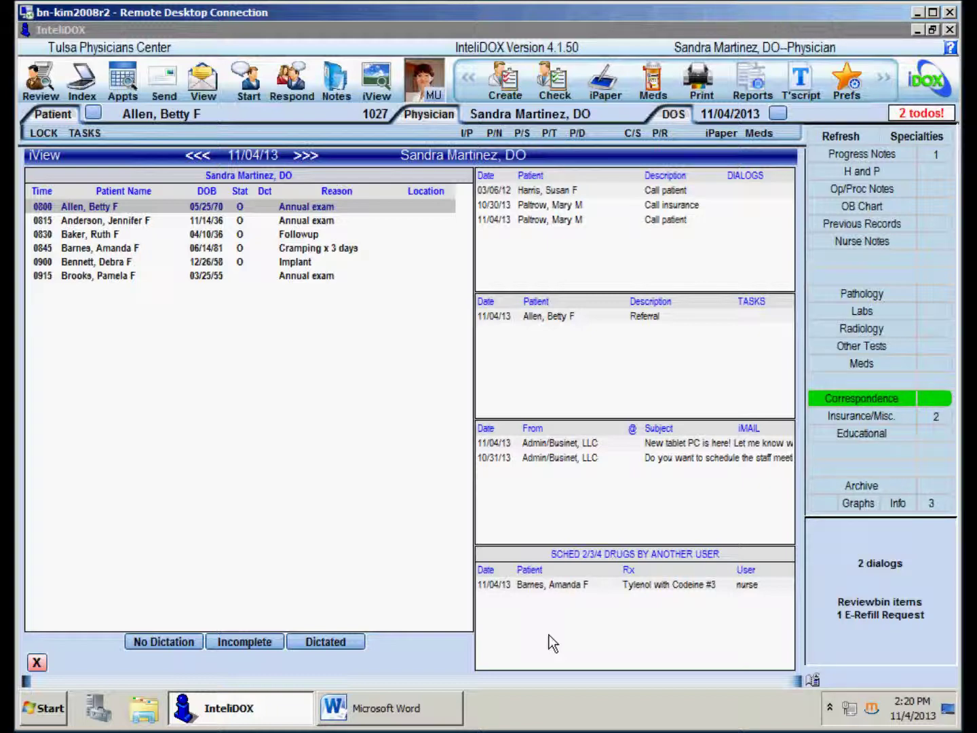
{"action": "left_click", "coordinate": [36, 663]}
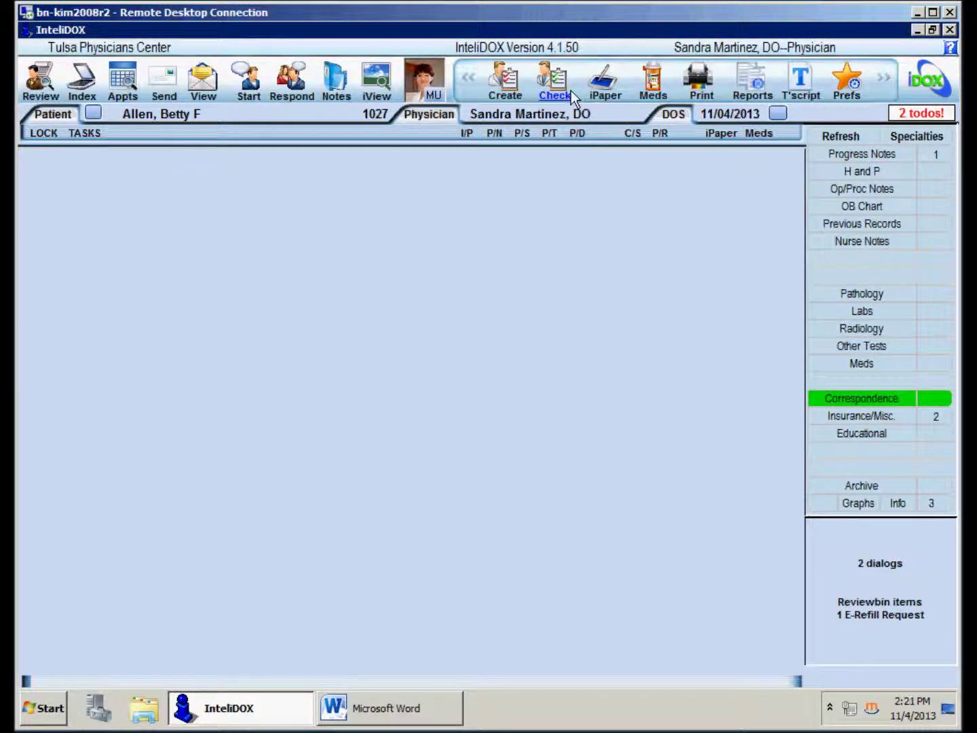
Step: Create a CBC task for the current patient and assign it to Test Nurse
{"action": "left_click", "coordinate": [513, 92]}
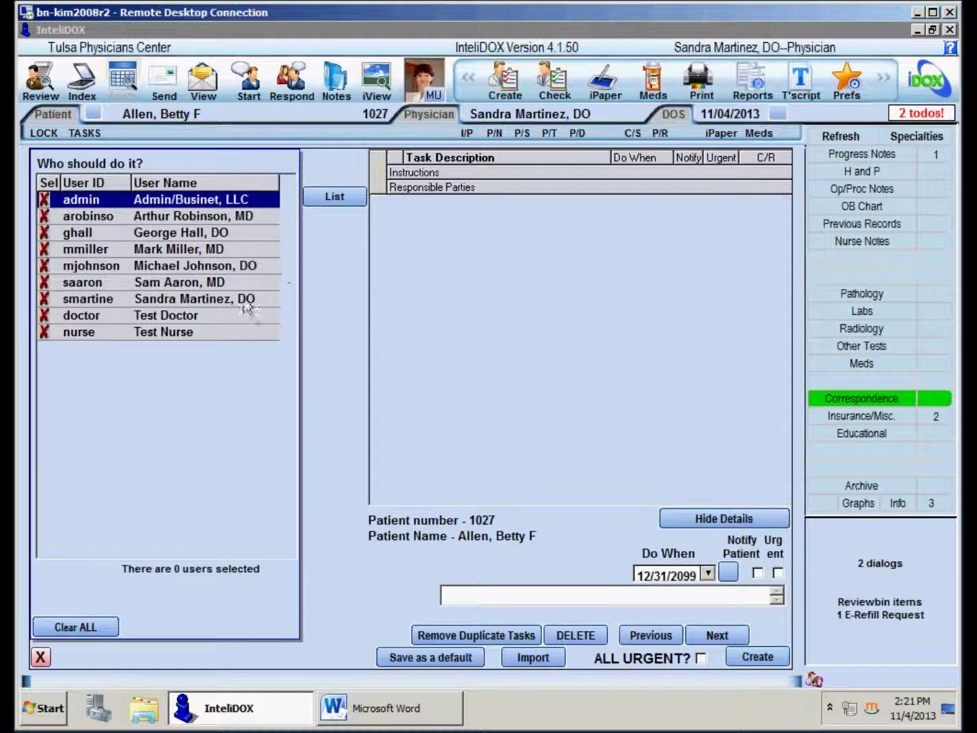
{"action": "left_click", "coordinate": [78, 332]}
{"action": "left_click", "coordinate": [332, 199]}
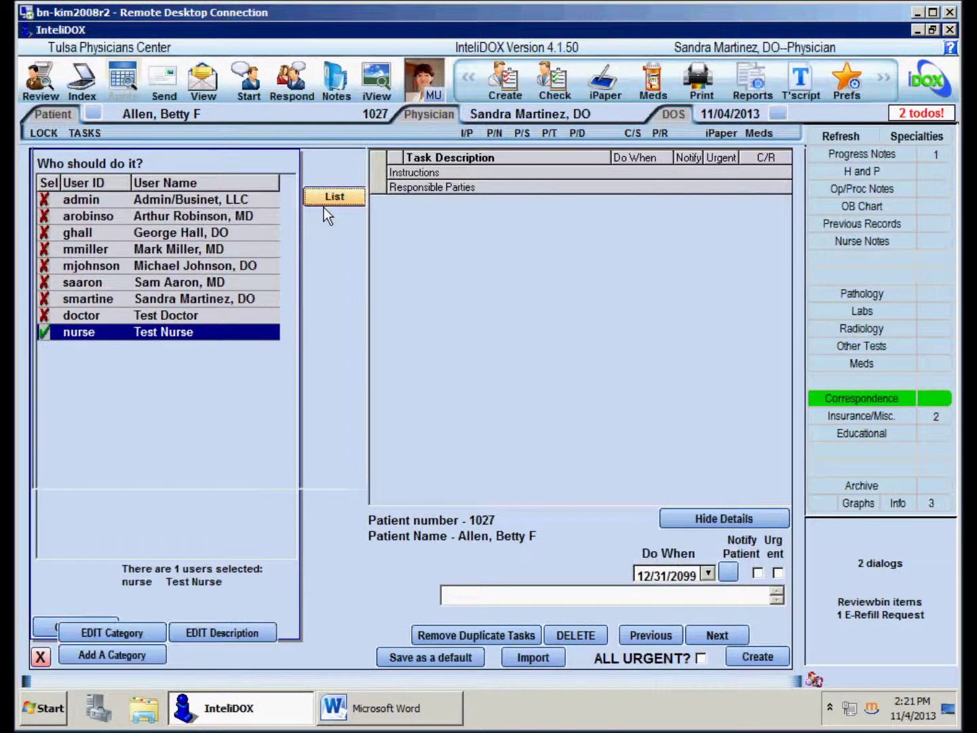
{"action": "left_click", "coordinate": [45, 195]}
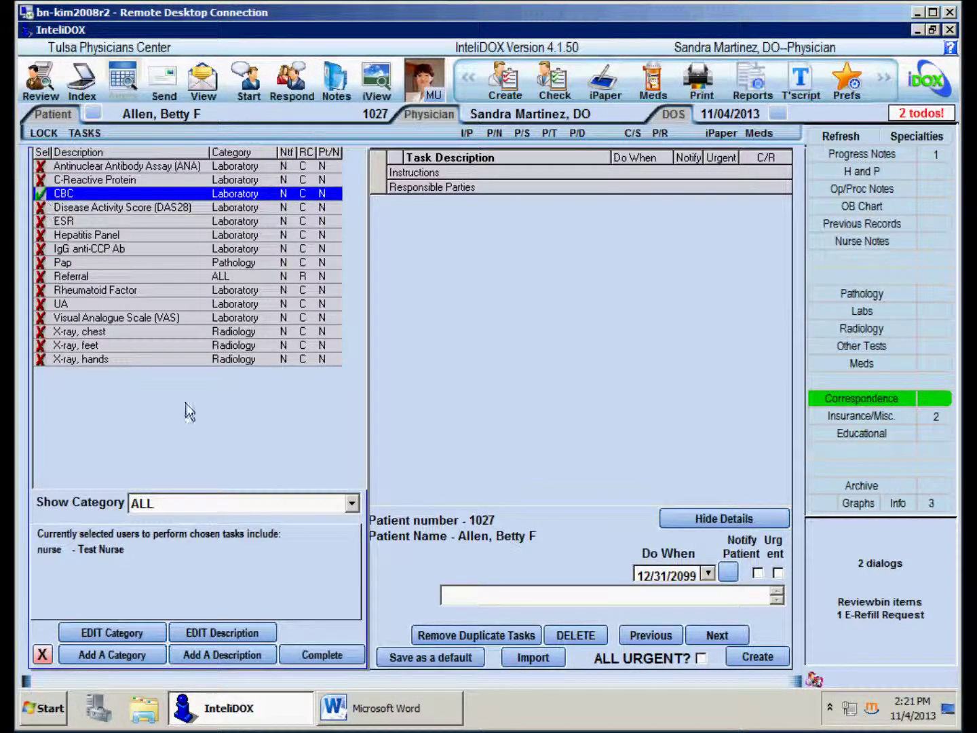
{"action": "left_click", "coordinate": [327, 655]}
{"action": "left_click", "coordinate": [758, 656]}
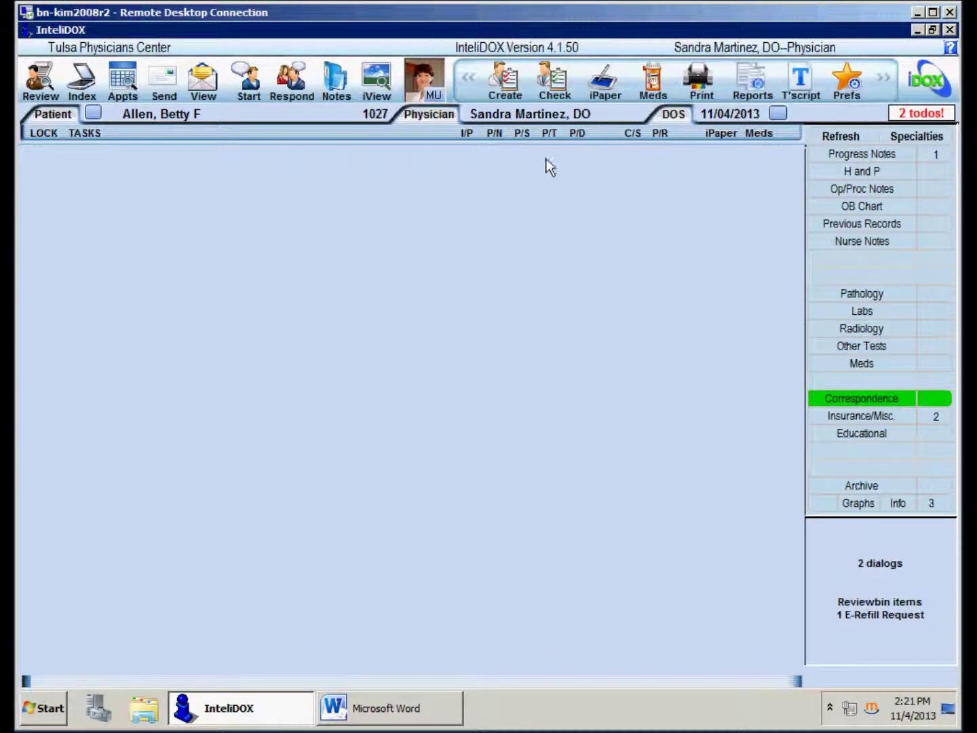
Step: Review the unread Referral task in the reminders, including its completion and chart note options, and close it
{"action": "left_click", "coordinate": [553, 88]}
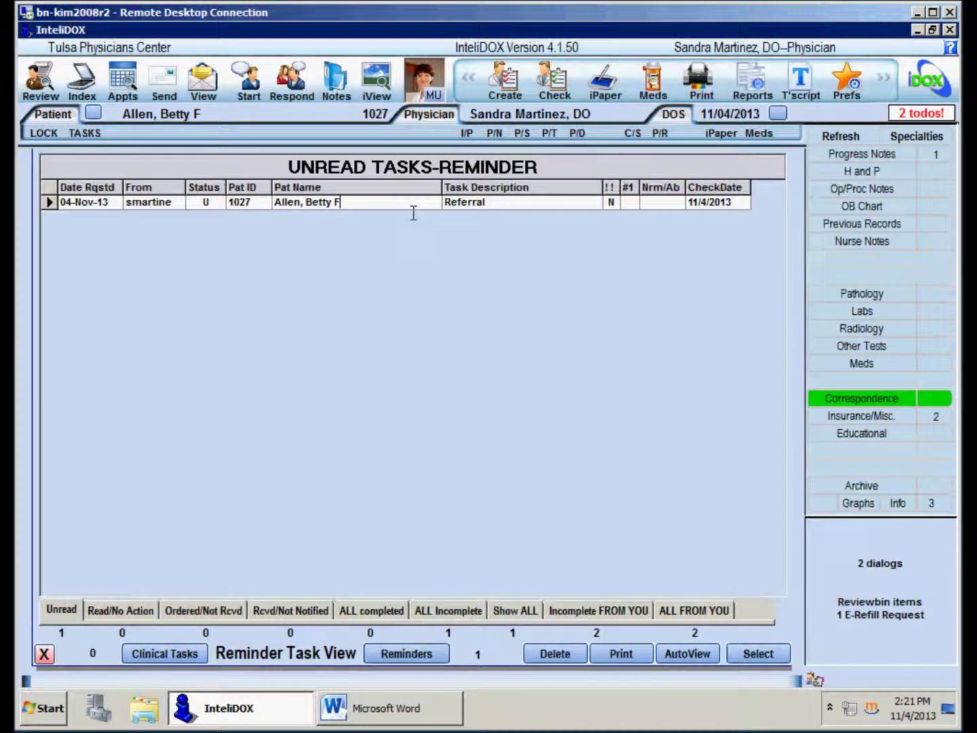
{"action": "left_click", "coordinate": [760, 657]}
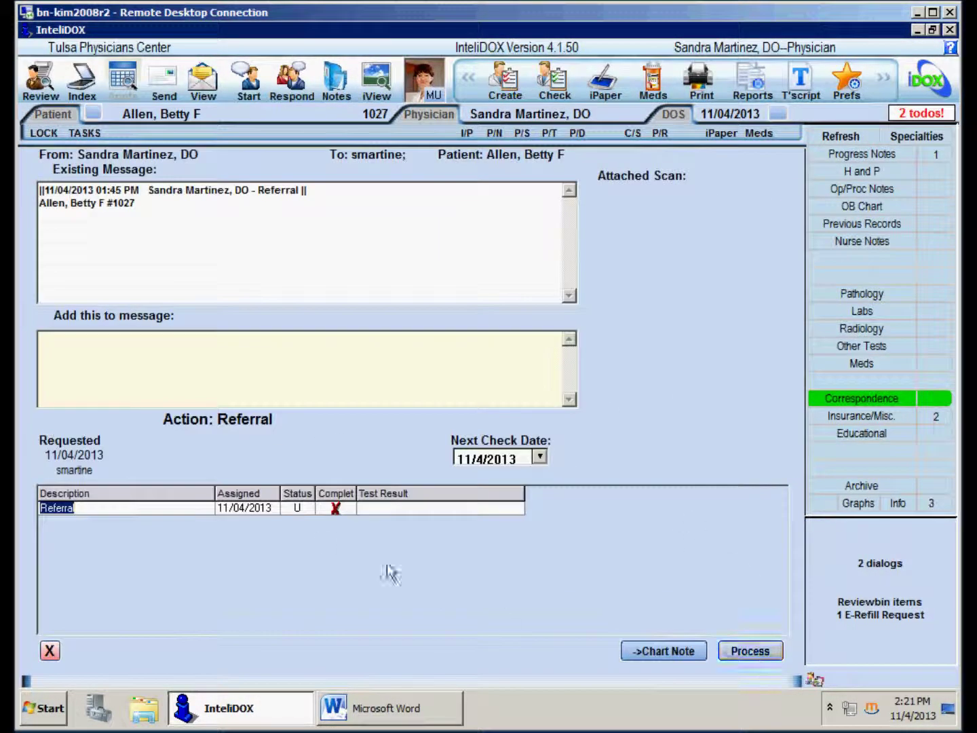
{"action": "left_click", "coordinate": [343, 514]}
{"action": "left_click", "coordinate": [664, 651]}
{"action": "left_click", "coordinate": [45, 652]}
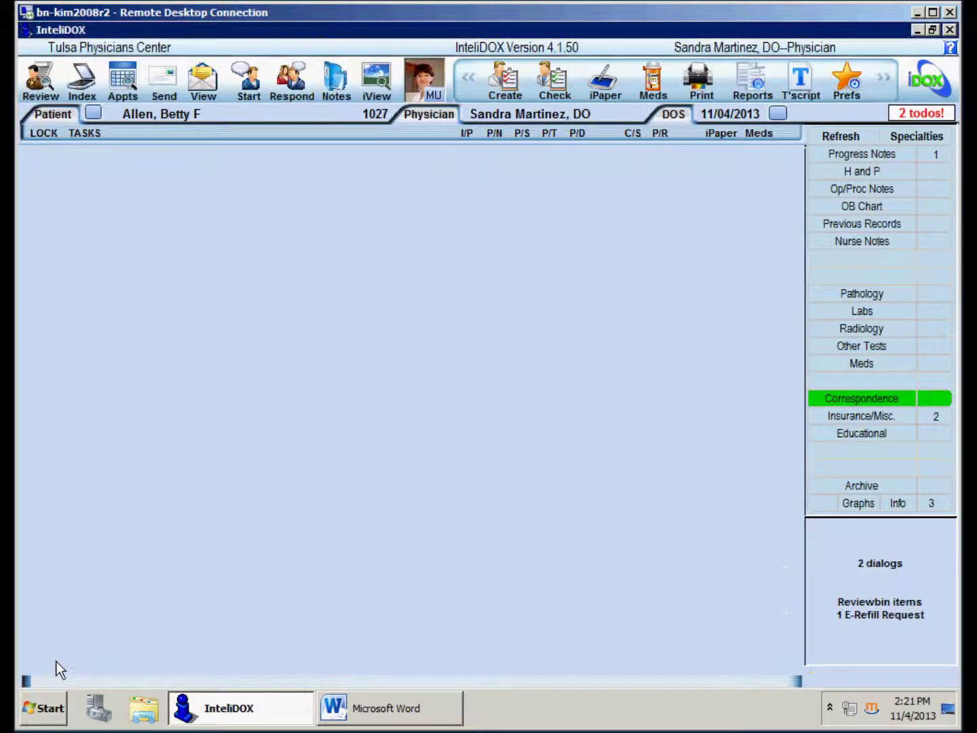
Step: Create a Progress Note iPaper for the patient and open it for editing
{"action": "left_click", "coordinate": [609, 94]}
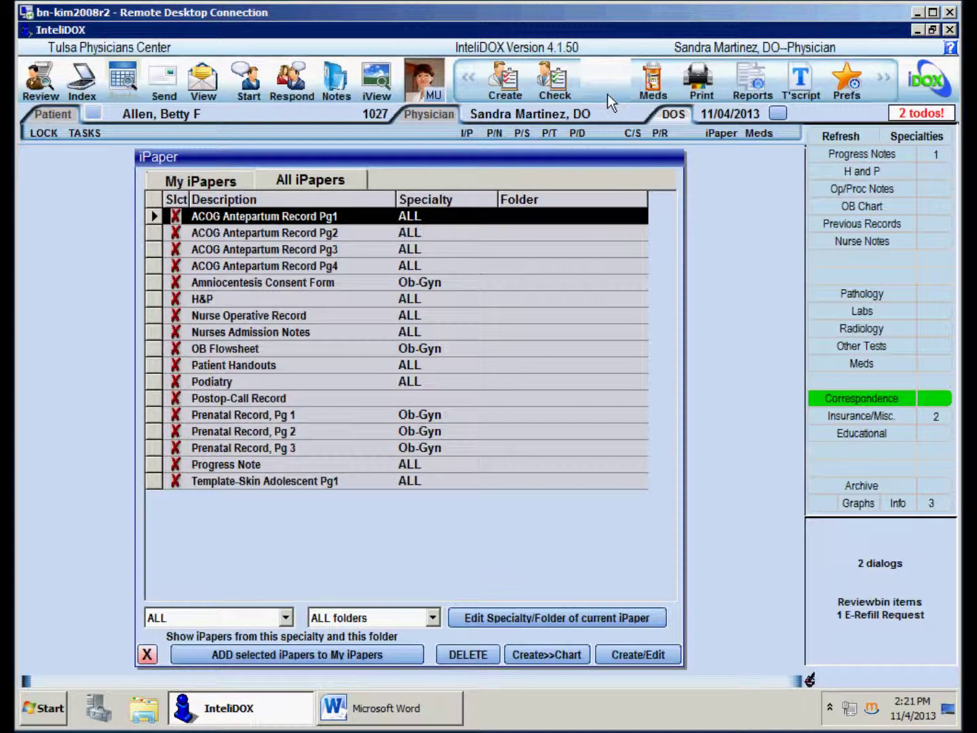
{"action": "left_click", "coordinate": [181, 466]}
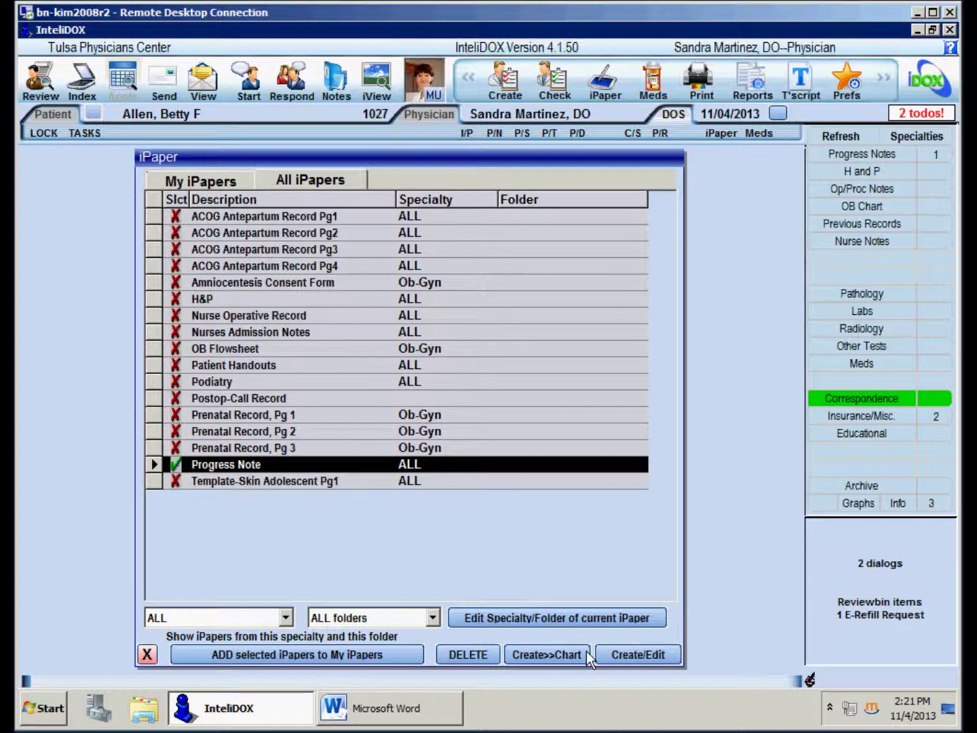
{"action": "left_click", "coordinate": [650, 665]}
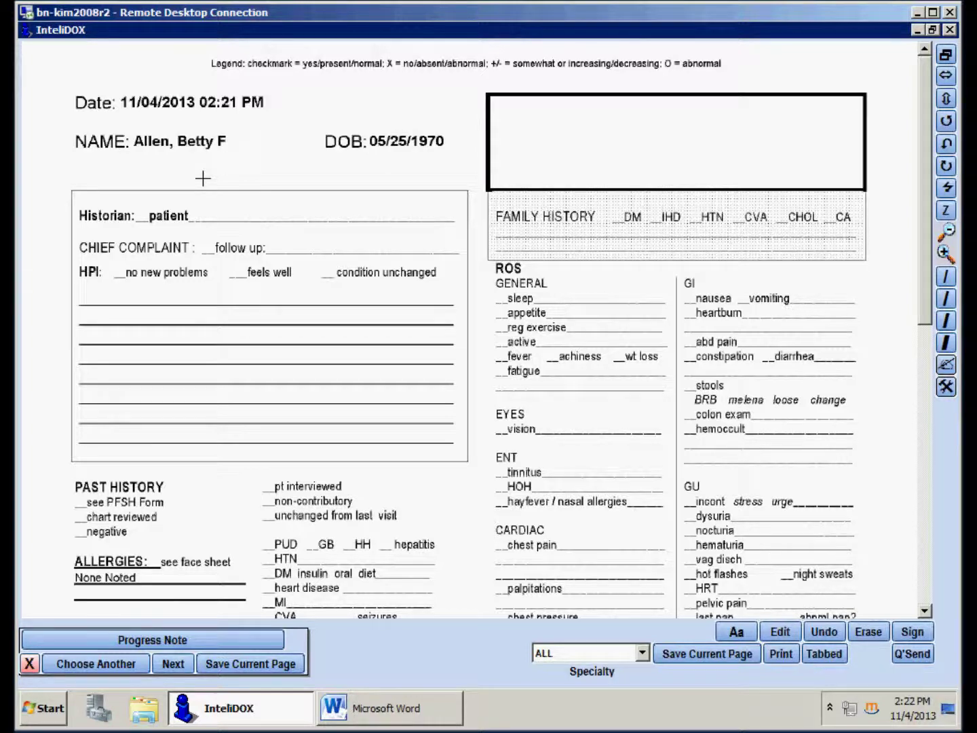
Step: Check patient as historian, cross out DM and IHD and check HTN under family history, adding the text "mother has well-controlled HTN"
{"action": "left_click", "coordinate": [155, 227]}
{"action": "left_click", "coordinate": [633, 228]}
{"action": "left_click", "coordinate": [670, 235]}
{"action": "left_click", "coordinate": [669, 231]}
{"action": "left_click", "coordinate": [655, 242]}
{"action": "type", "text": "mother has well-controlled HTN"}
{"action": "left_click", "coordinate": [36, 676]}
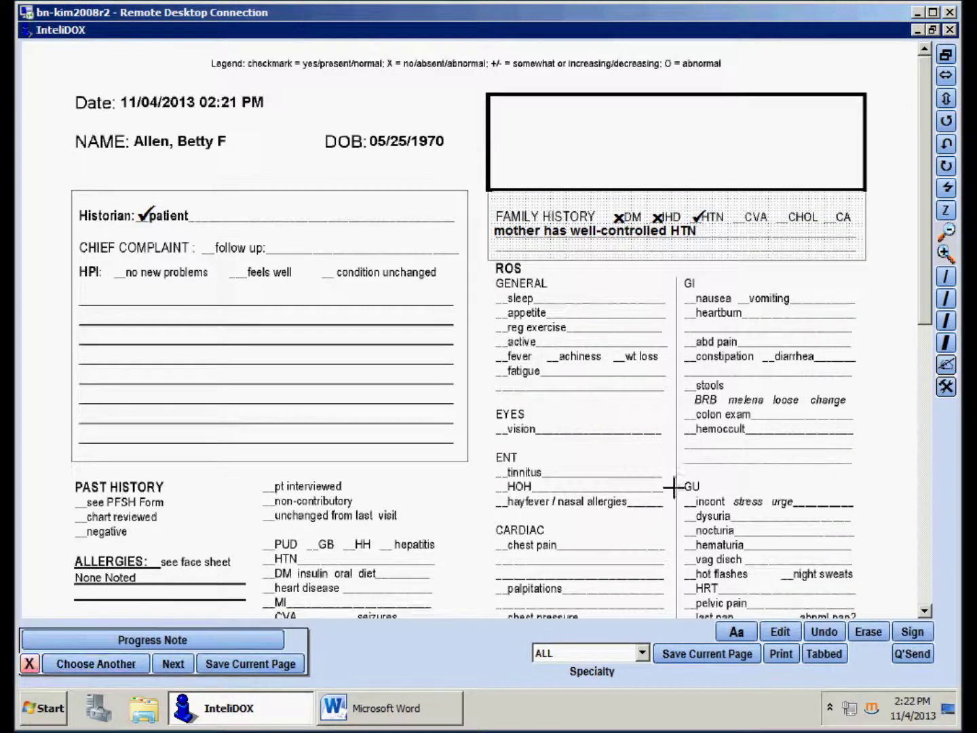
Step: Circle the ROS heading on the progress note with the thin pen and save the current page to the chart
{"action": "left_click", "coordinate": [946, 277]}
{"action": "left_click_drag", "start_coordinate": [537, 269], "coordinate": [487, 268]}
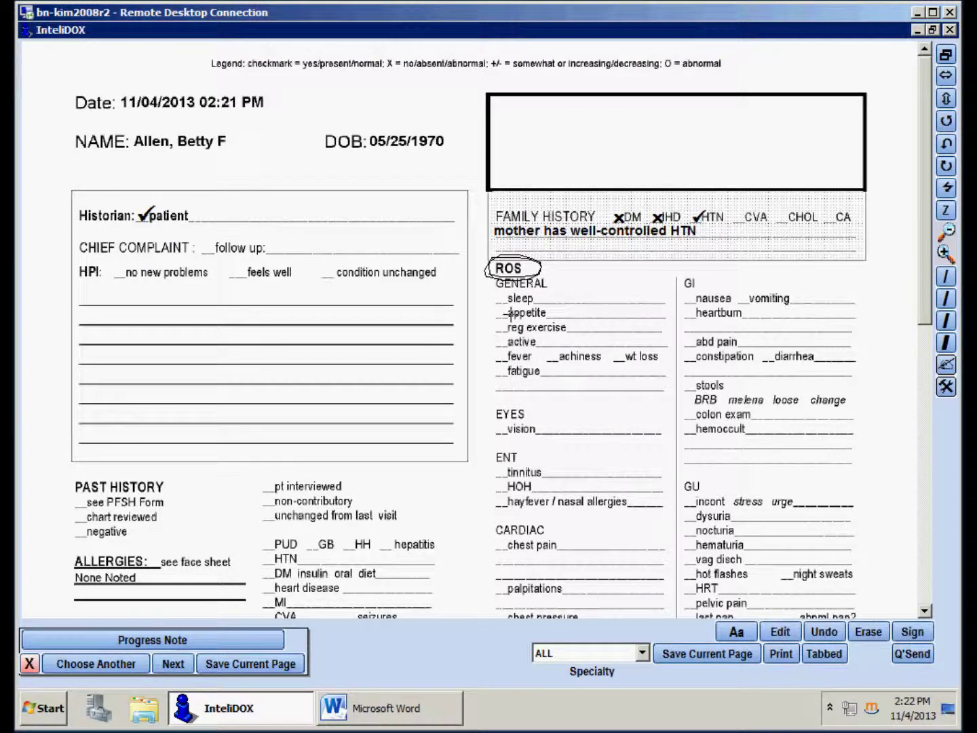
{"action": "left_click", "coordinate": [260, 665]}
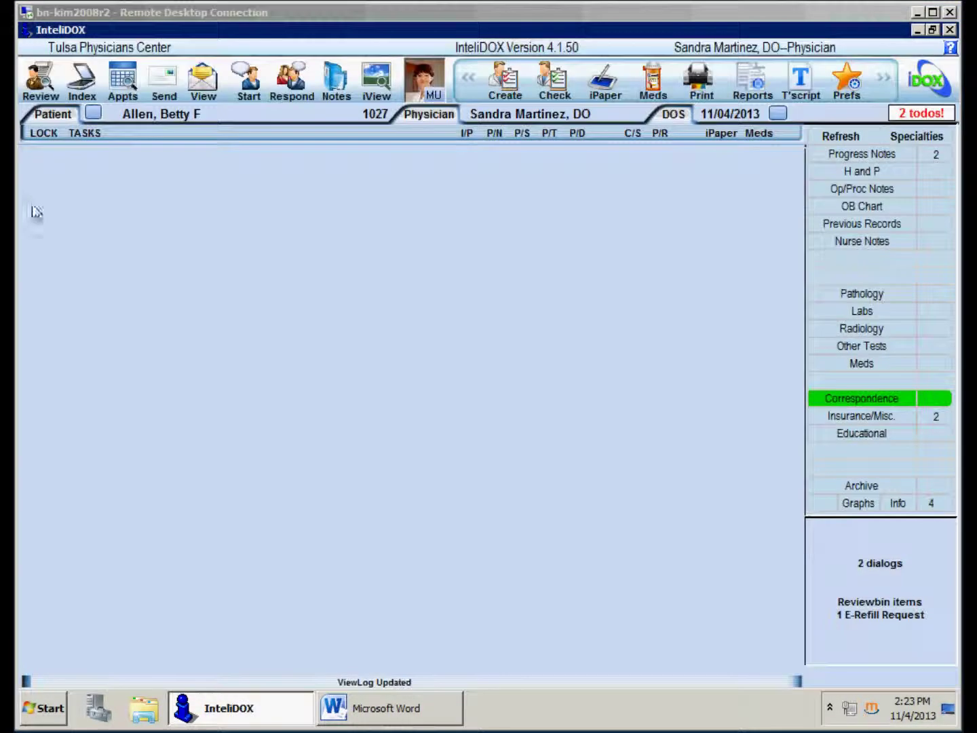
Step: Switch to the patient on Imitrex, open the medication list and retrieve the PBM medication history
{"action": "left_click", "coordinate": [99, 117]}
{"action": "double_click", "coordinate": [174, 225]}
{"action": "left_click", "coordinate": [767, 138]}
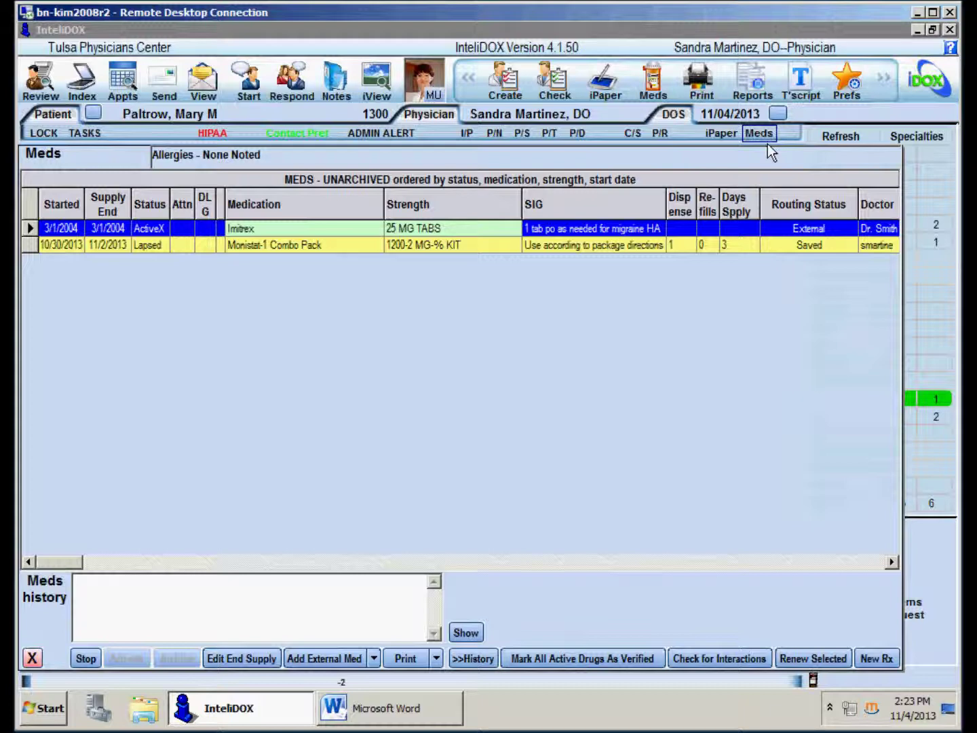
{"action": "left_click", "coordinate": [380, 663]}
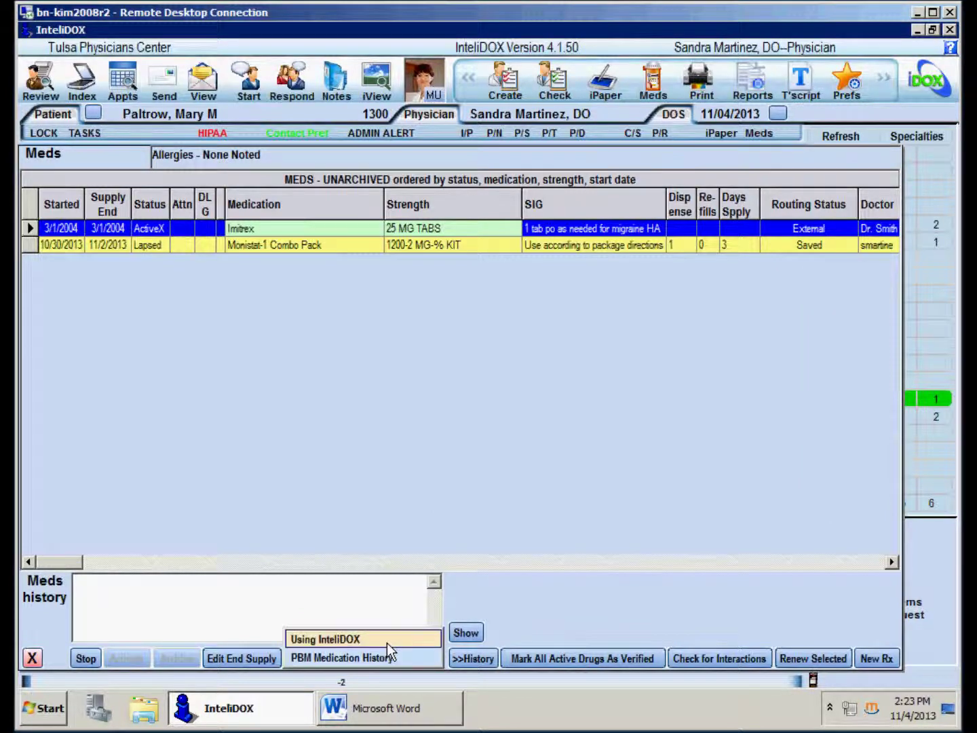
{"action": "left_click", "coordinate": [411, 664]}
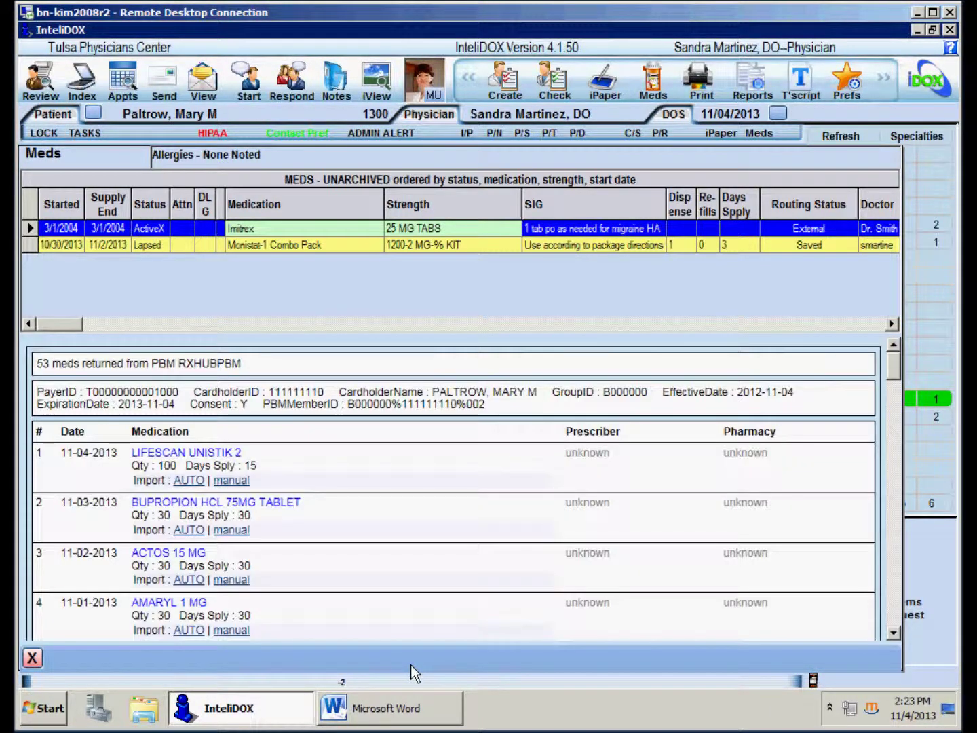
Step: Import ACTOS 15 MG automatically from the PBM history into the patient's medications and close the history
{"action": "left_click", "coordinate": [192, 586]}
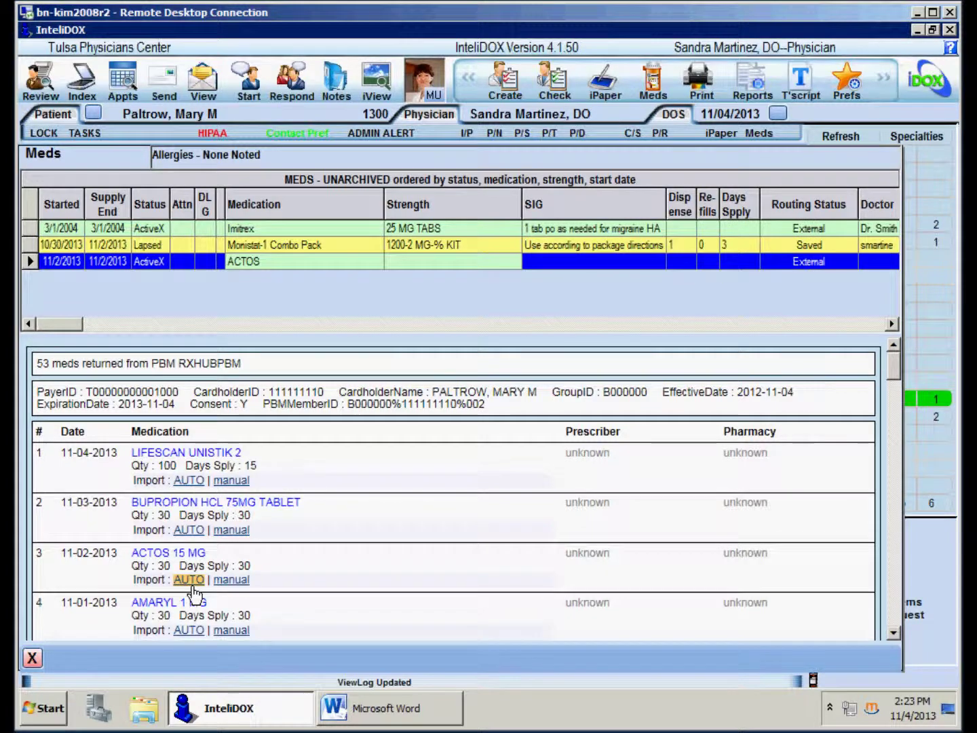
{"action": "scroll", "coordinate": [909, 609], "scroll_direction": "down", "scroll_amount": 3}
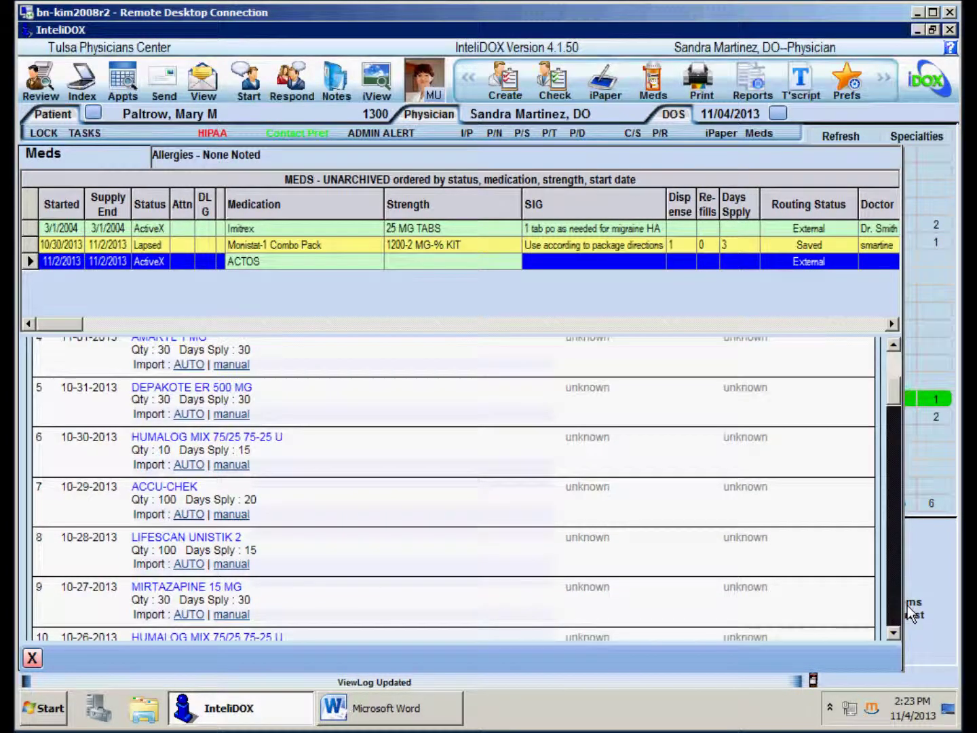
{"action": "left_click", "coordinate": [33, 658]}
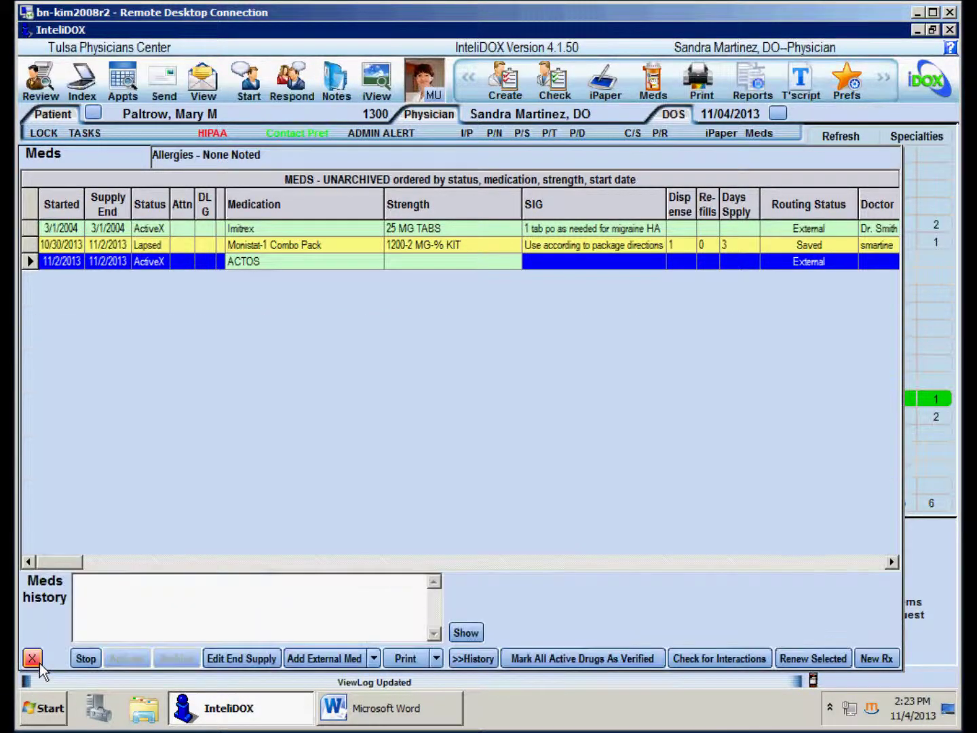
Step: Check the Imitrex and Monistat-1 Combo Pack entries, start a new prescription and browse the Active Rx and All Rx drug lists
{"action": "left_click", "coordinate": [290, 235]}
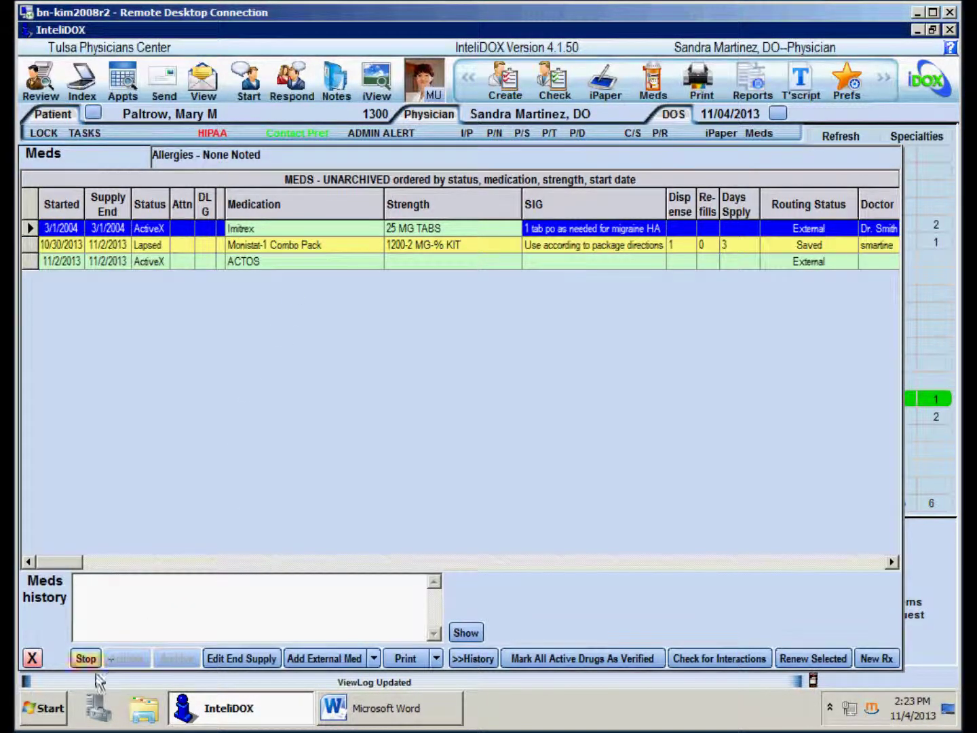
{"action": "left_click", "coordinate": [287, 248]}
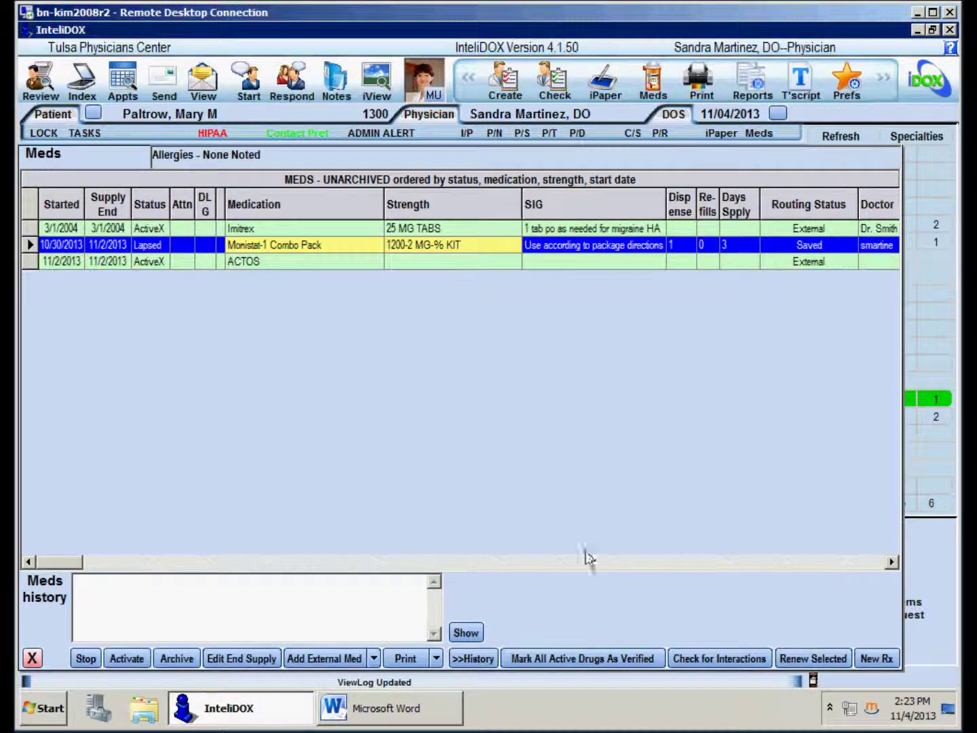
{"action": "left_click", "coordinate": [878, 659]}
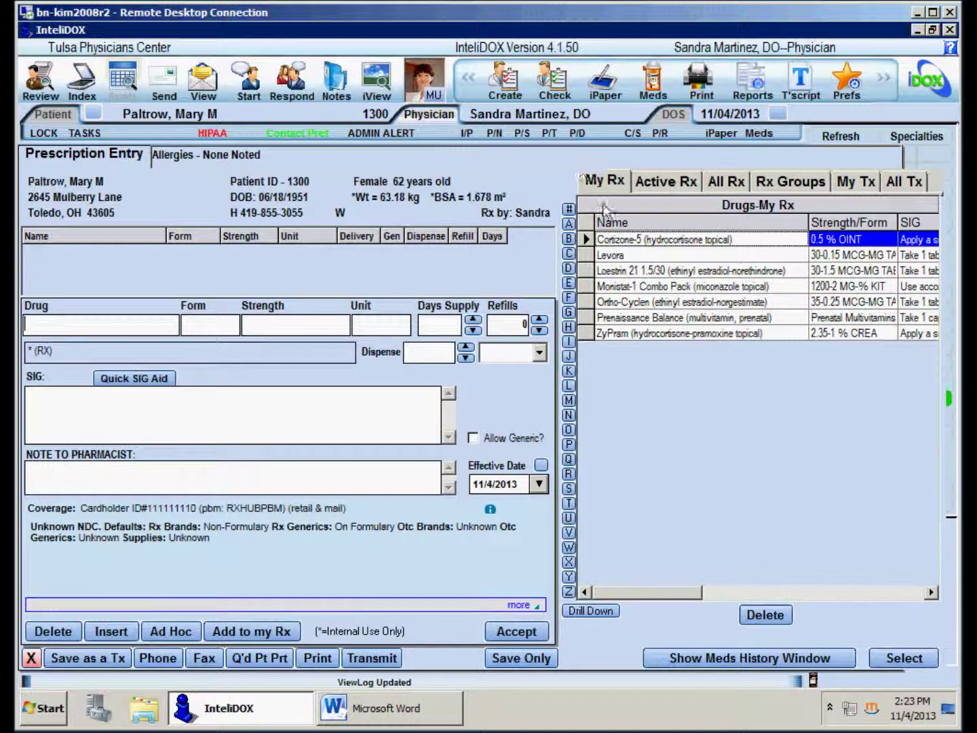
{"action": "left_click", "coordinate": [669, 182]}
{"action": "left_click", "coordinate": [735, 191]}
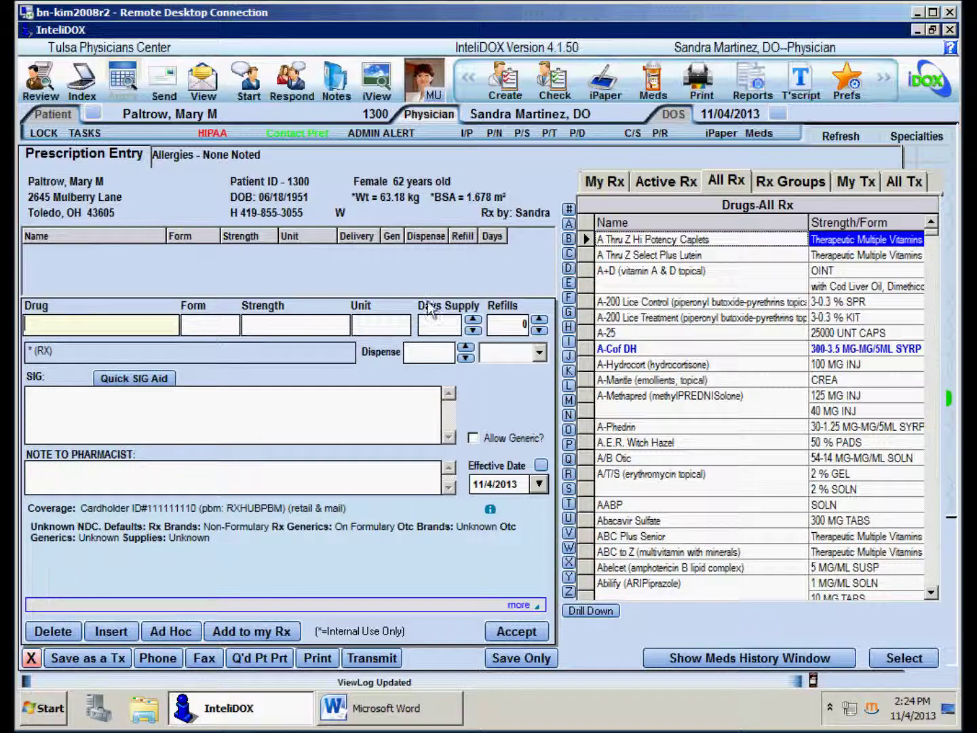
Step: Load Levora and Loestrin 21 1.5/30 from the My Rx list to check their formulary coverage
{"action": "left_click", "coordinate": [612, 188]}
{"action": "double_click", "coordinate": [610, 255]}
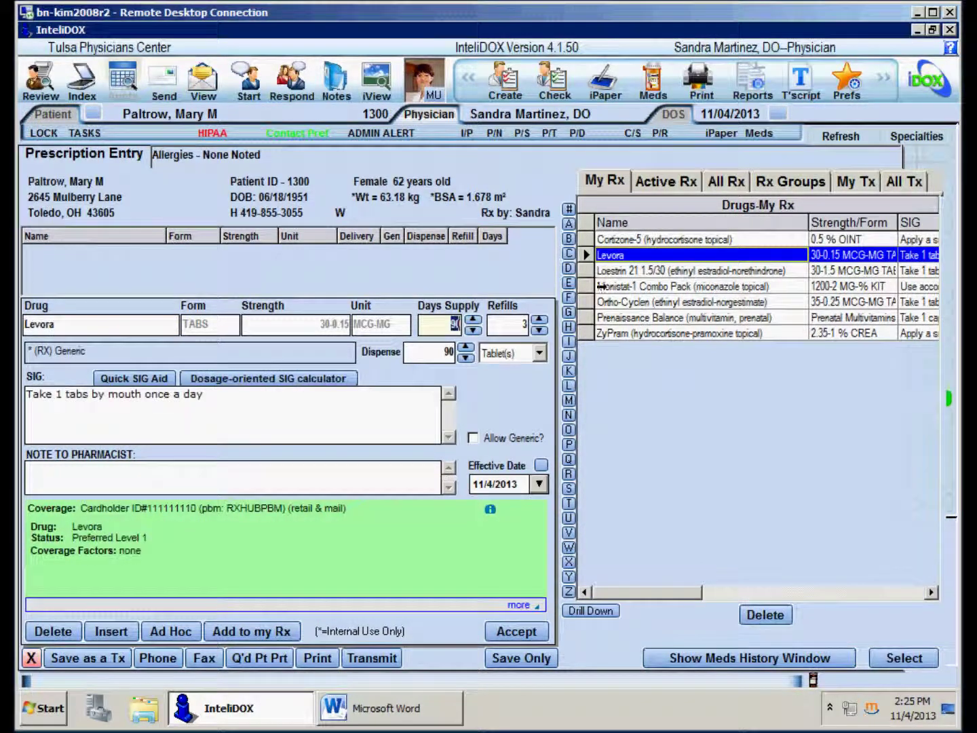
{"action": "double_click", "coordinate": [602, 272]}
Step: Replace Prenaissance Balance with the alternative Choice OB plus DHA, with SIG "Take 1 kit by mouth once a day", 30 days' supply and 30 kits dispensed
{"action": "double_click", "coordinate": [599, 316]}
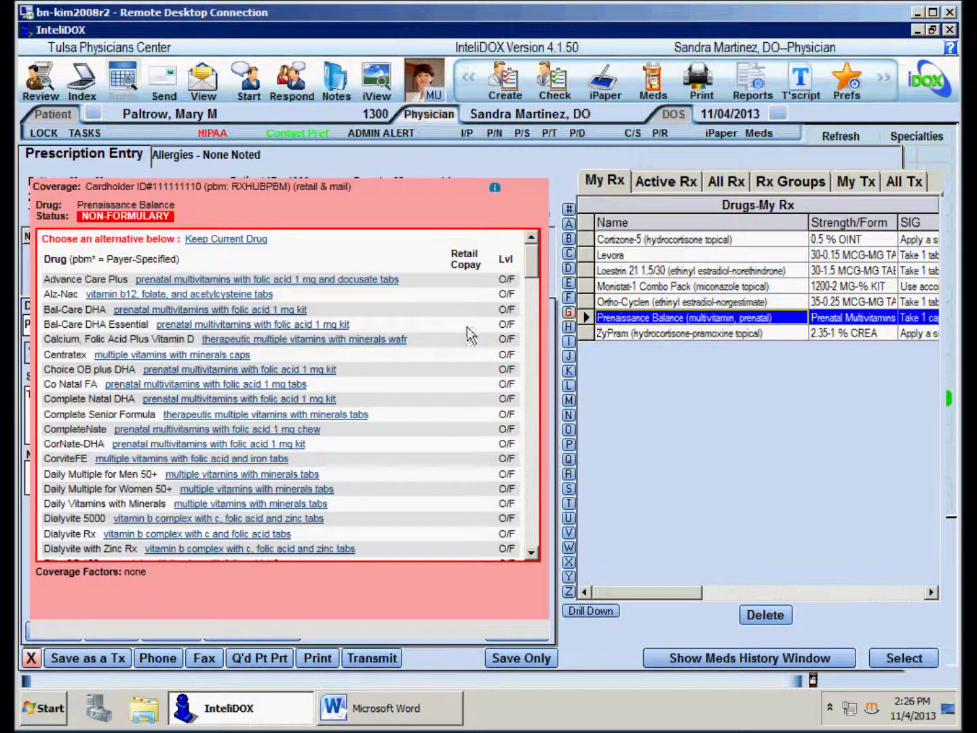
{"action": "left_click", "coordinate": [277, 373]}
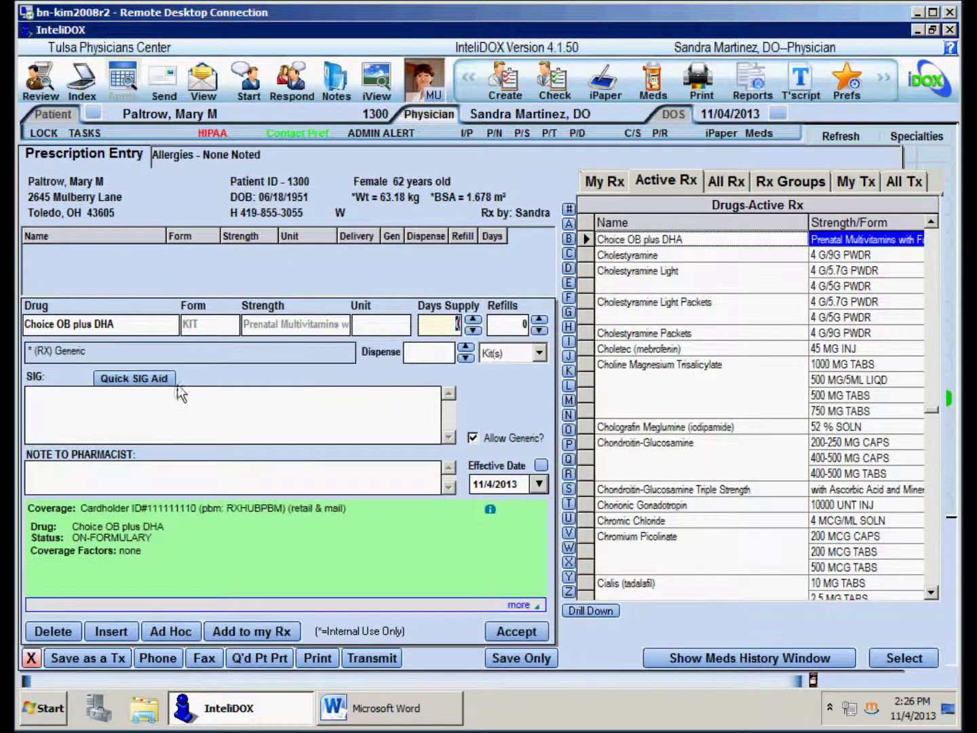
{"action": "left_click", "coordinate": [135, 378]}
{"action": "left_click", "coordinate": [520, 661]}
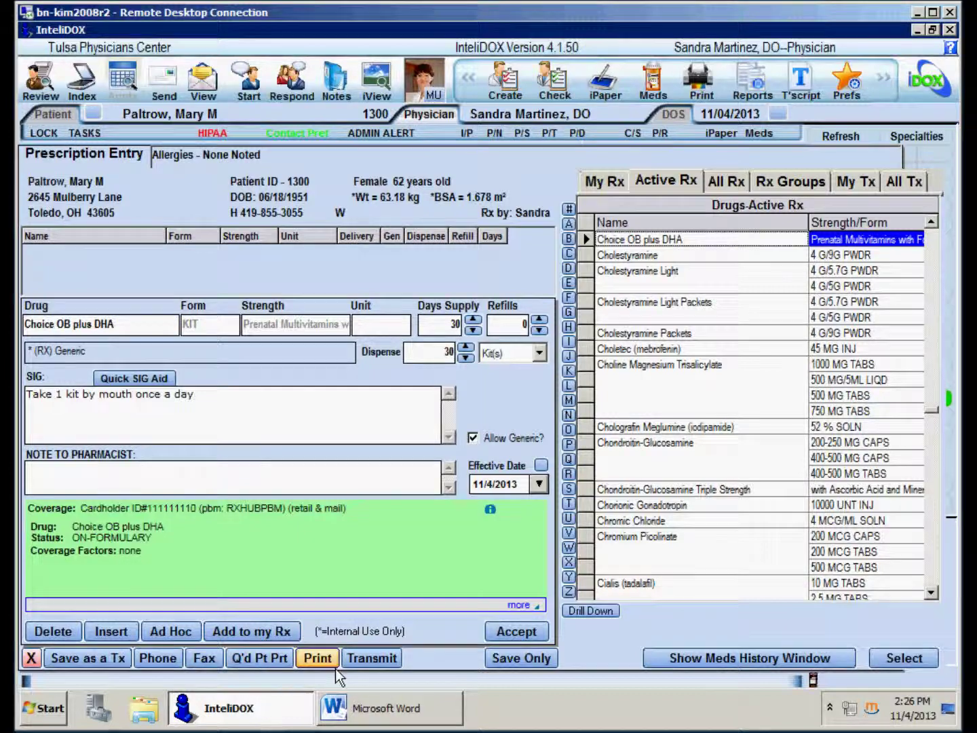
Step: Transmit the prescription electronically, searching the pharmacies for "tx pharm" and choosing TX Pharmacy Store 10.6
{"action": "left_click", "coordinate": [382, 665]}
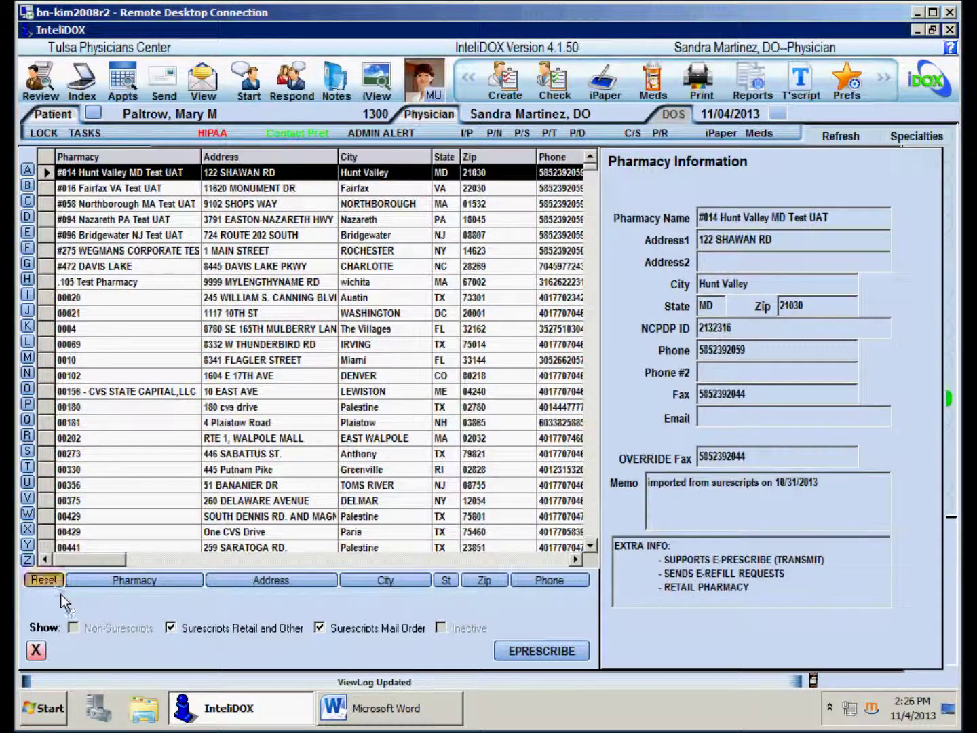
{"action": "left_click", "coordinate": [118, 583]}
{"action": "type", "text": "tx pharm"}
{"action": "key", "text": "Return"}
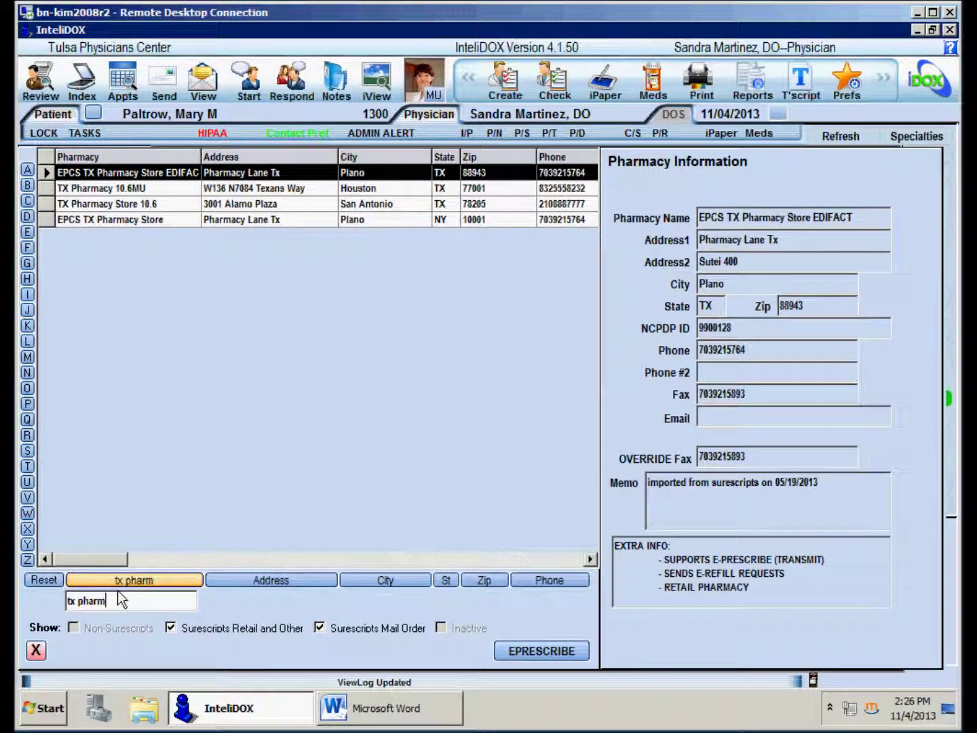
{"action": "double_click", "coordinate": [122, 218]}
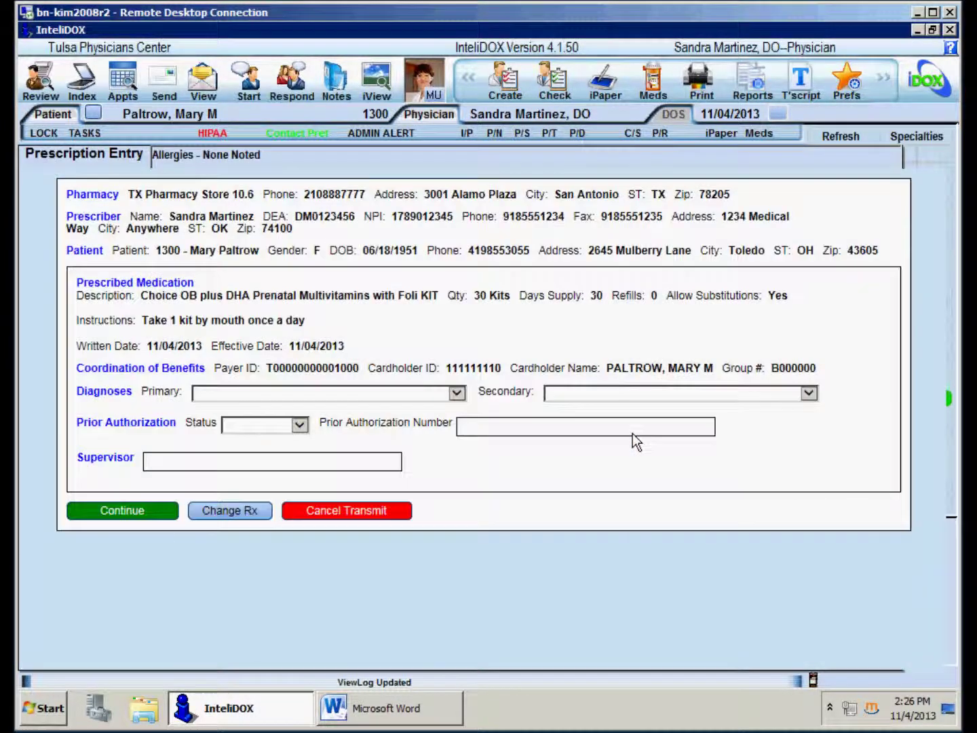
Step: Accept the prescription details without diagnoses or prior authorization, send it to the pharmacy and close the medication list
{"action": "left_click", "coordinate": [140, 528]}
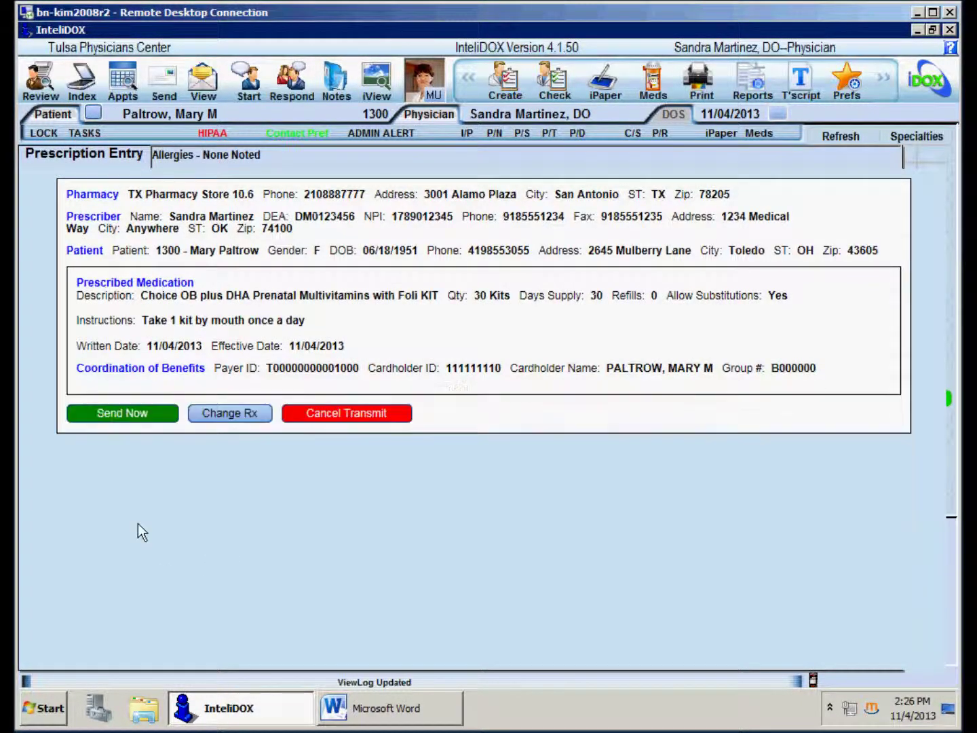
{"action": "left_click", "coordinate": [138, 420]}
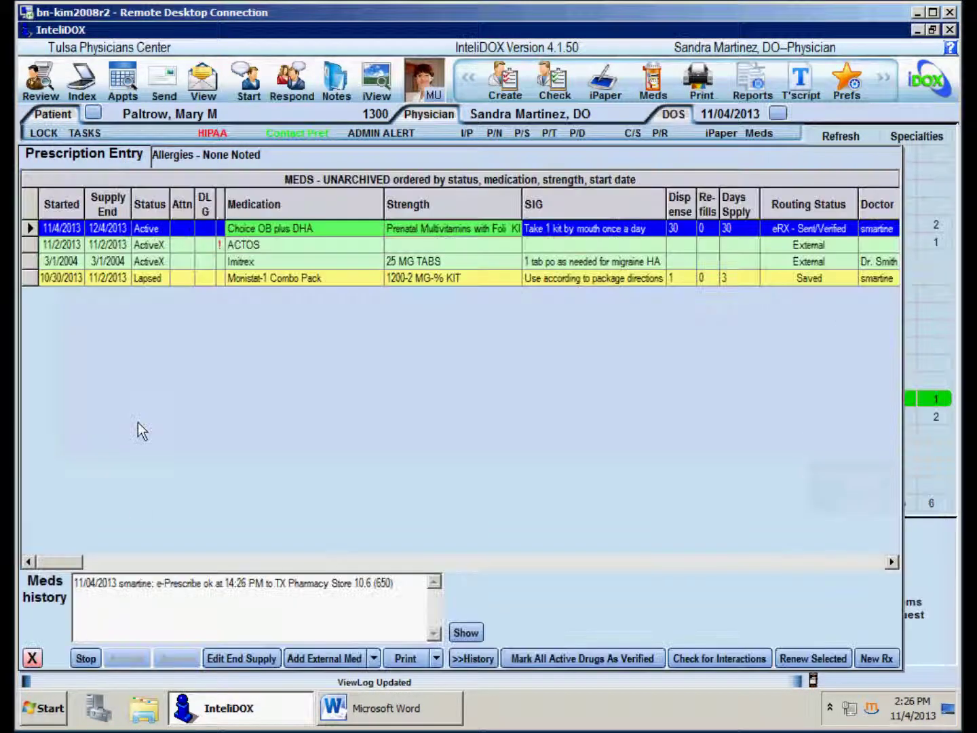
{"action": "left_click", "coordinate": [40, 666]}
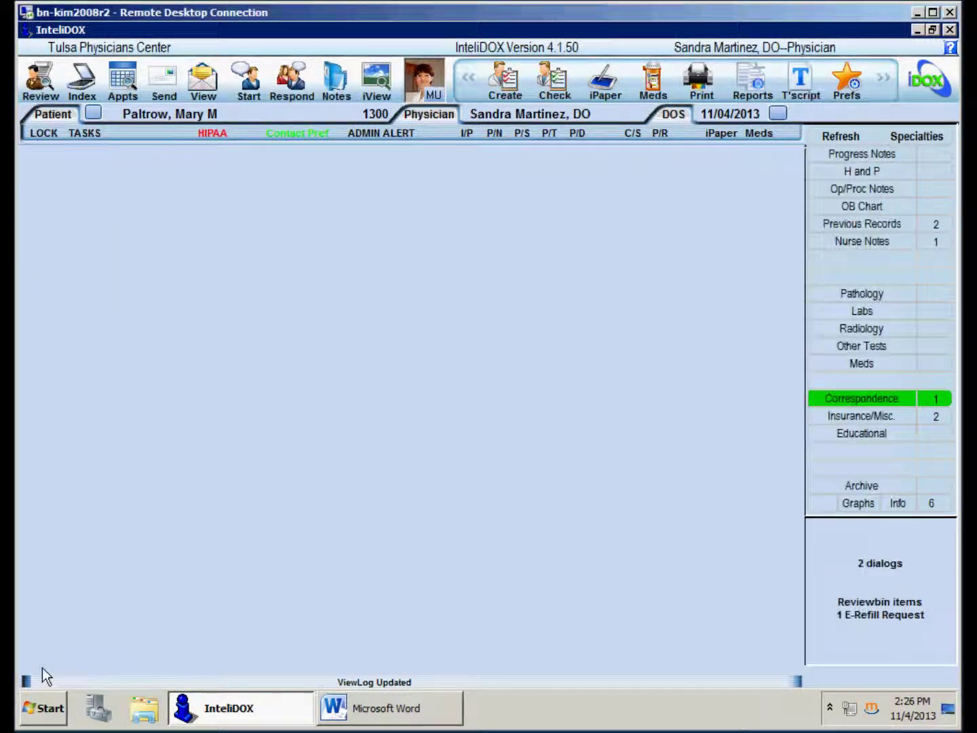
Step: Open the pending E-Refill Request for Cortizone-5 and view the linked patient's medications
{"action": "left_click", "coordinate": [950, 630]}
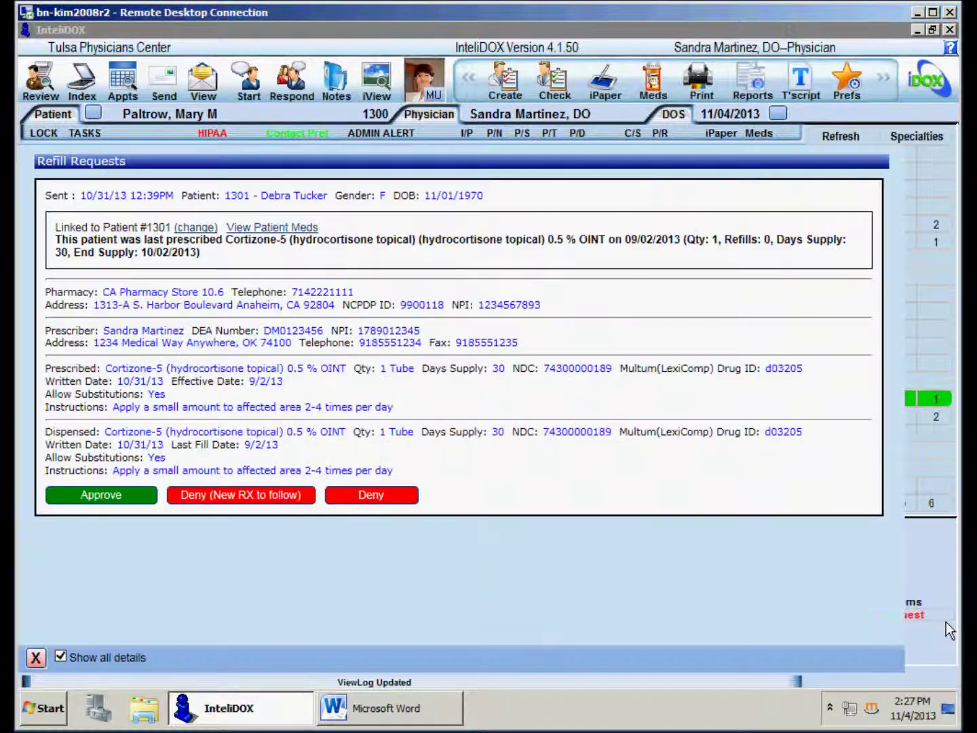
{"action": "left_click", "coordinate": [304, 234]}
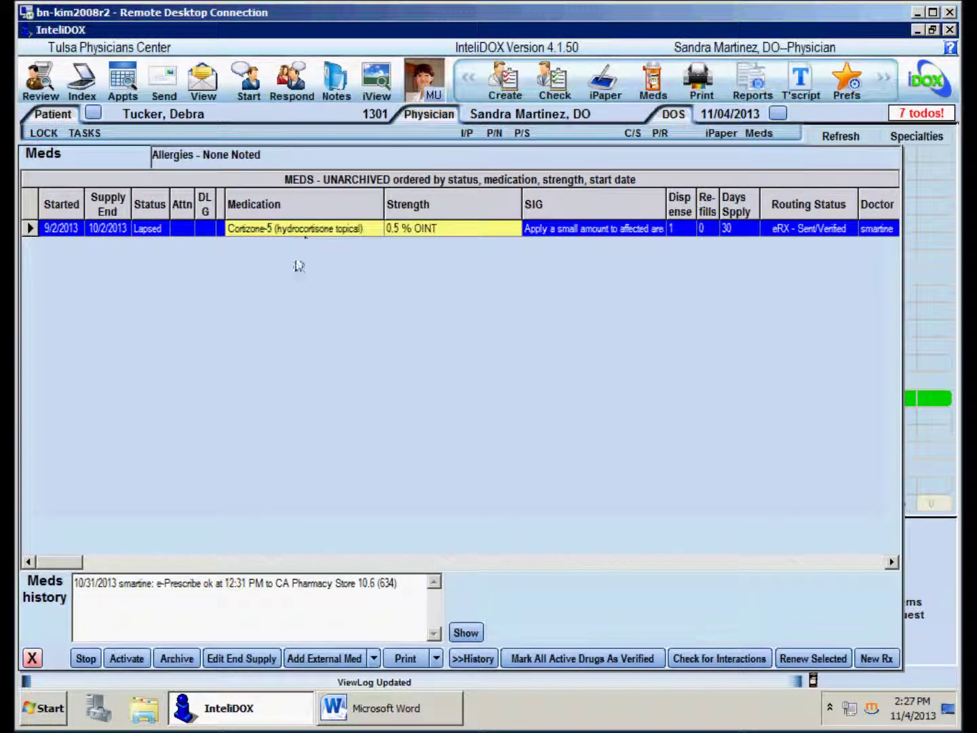
Step: Start denying the Cortizone-5 refill request with the reason "Refill too soon", and close the request without submitting
{"action": "left_click", "coordinate": [35, 658]}
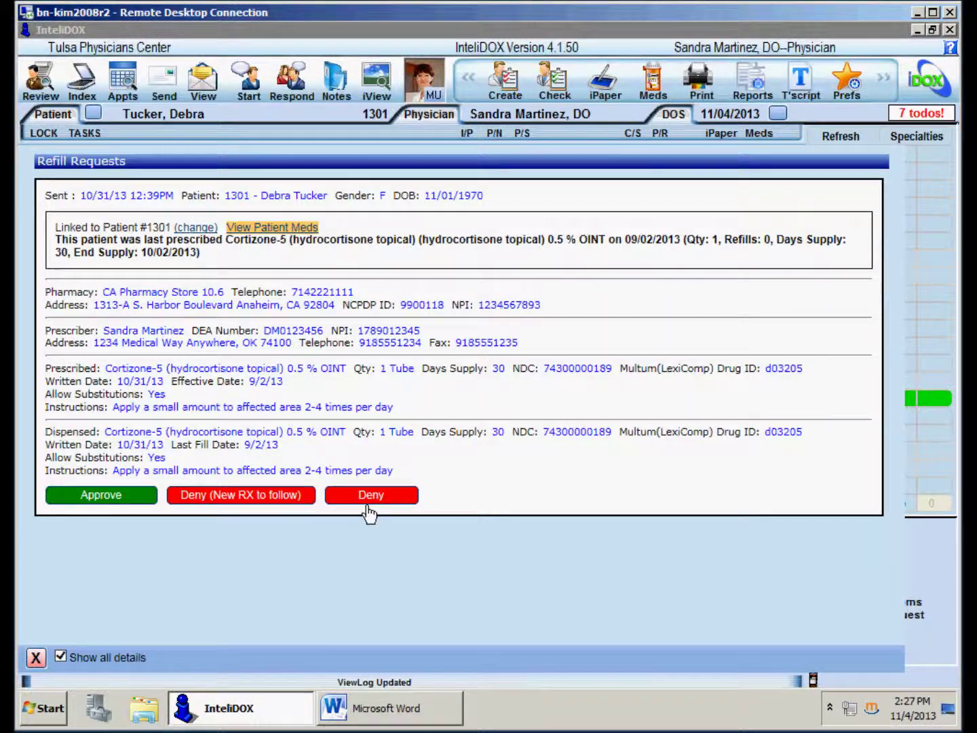
{"action": "left_click", "coordinate": [393, 502]}
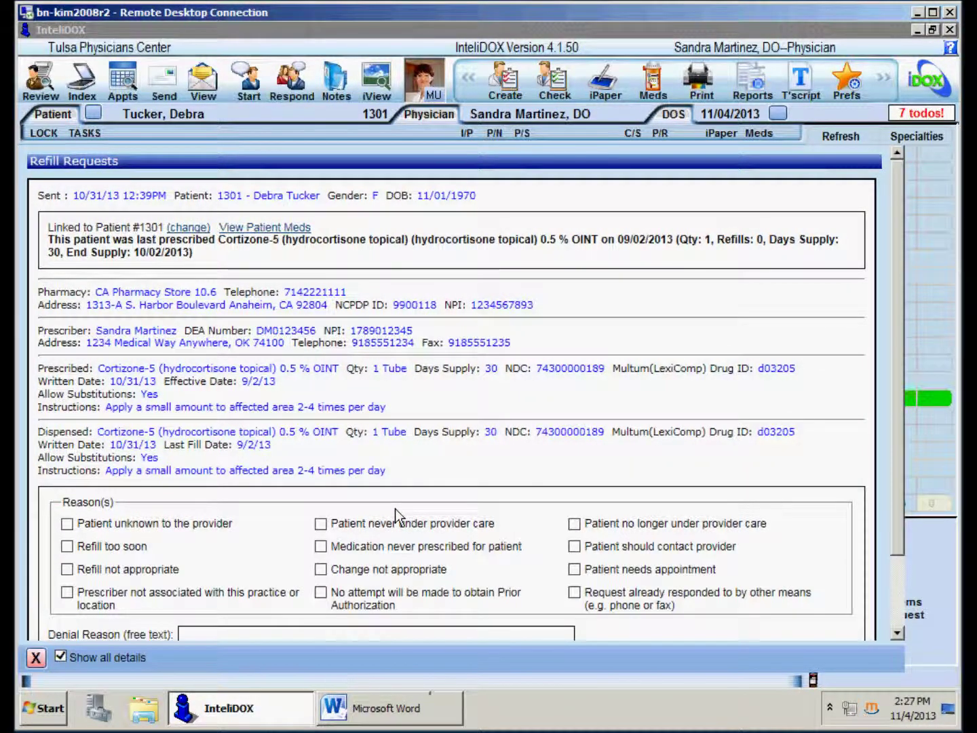
{"action": "left_click", "coordinate": [67, 548]}
{"action": "left_click", "coordinate": [36, 657]}
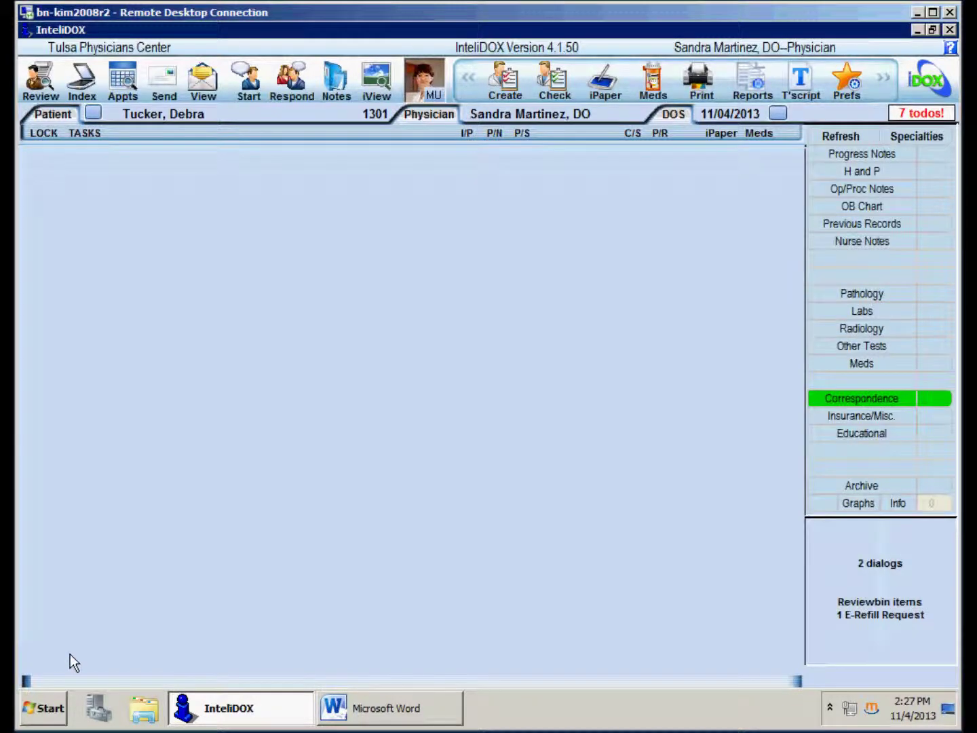
Step: Switch to the most recently accessed patient and select the insurance card and Referring doctor records Pg 0003 and Pg 0004 for output
{"action": "left_click", "coordinate": [94, 114]}
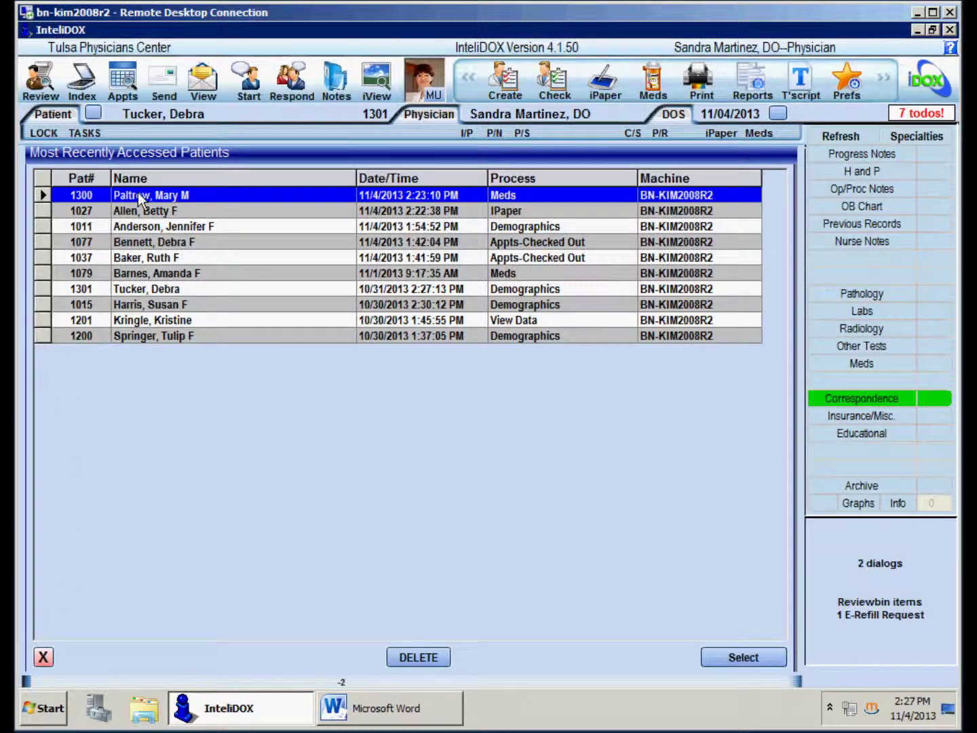
{"action": "double_click", "coordinate": [140, 199]}
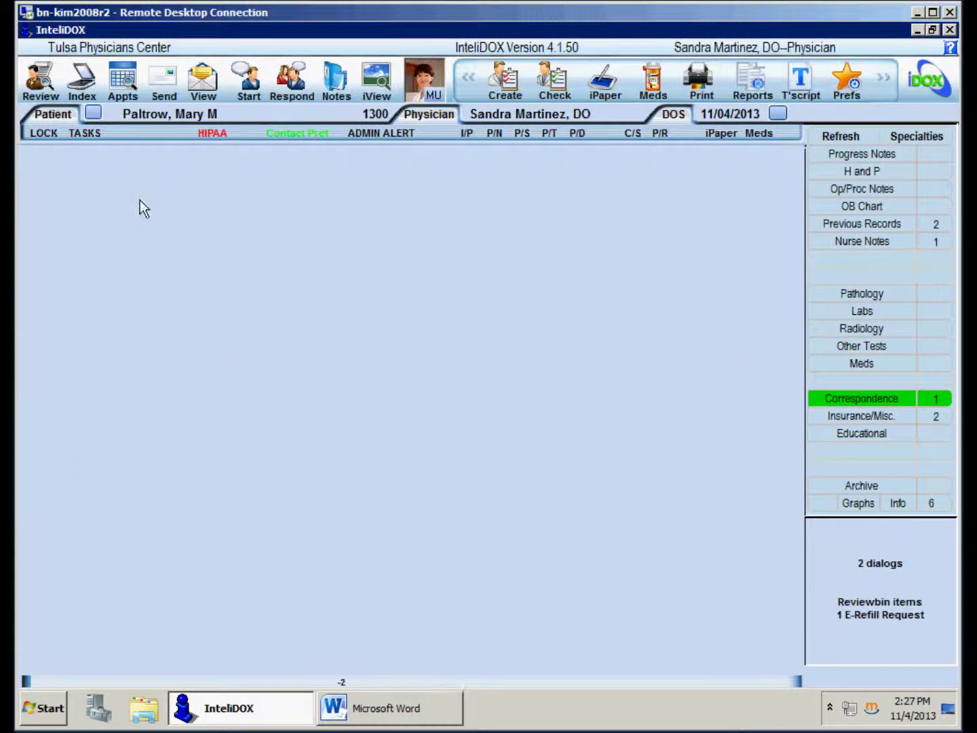
{"action": "left_click", "coordinate": [704, 88]}
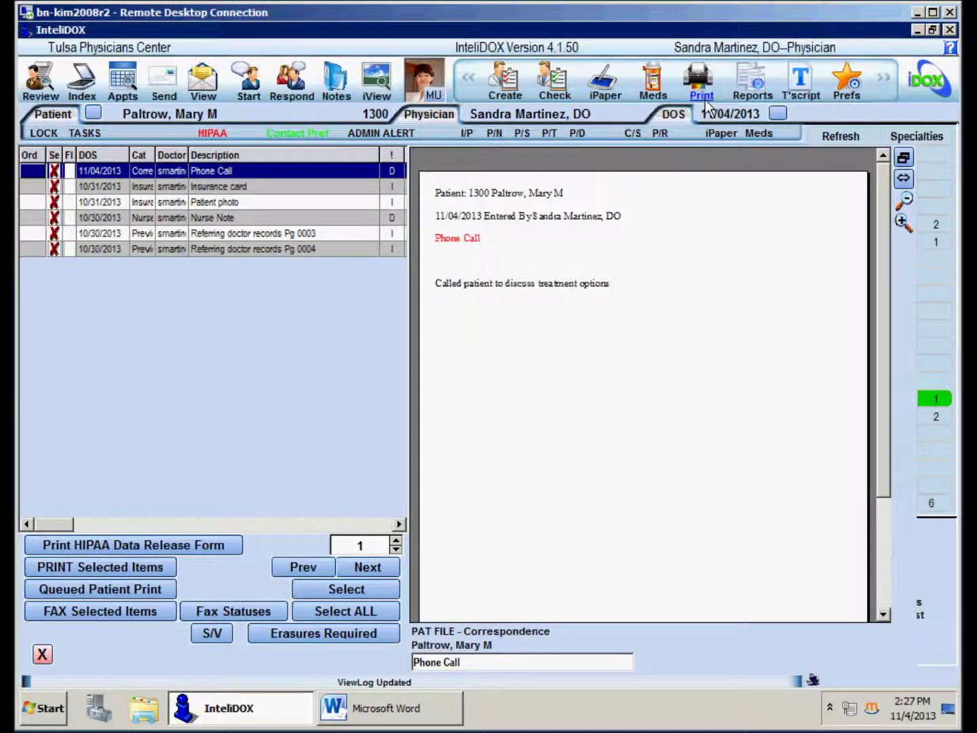
{"action": "left_click", "coordinate": [58, 186]}
{"action": "left_click", "coordinate": [58, 233]}
{"action": "left_click", "coordinate": [65, 254]}
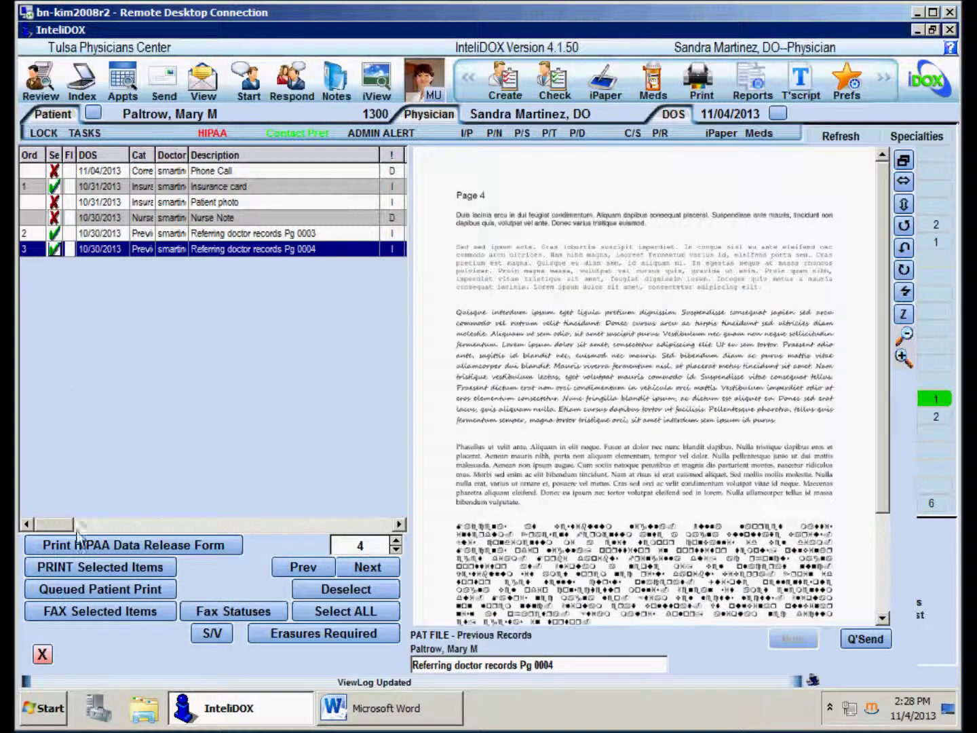
Step: Fax the selected items to the insurance company MediCore with the default cover page and message, and close the print screen
{"action": "left_click", "coordinate": [79, 614]}
{"action": "left_click", "coordinate": [551, 657]}
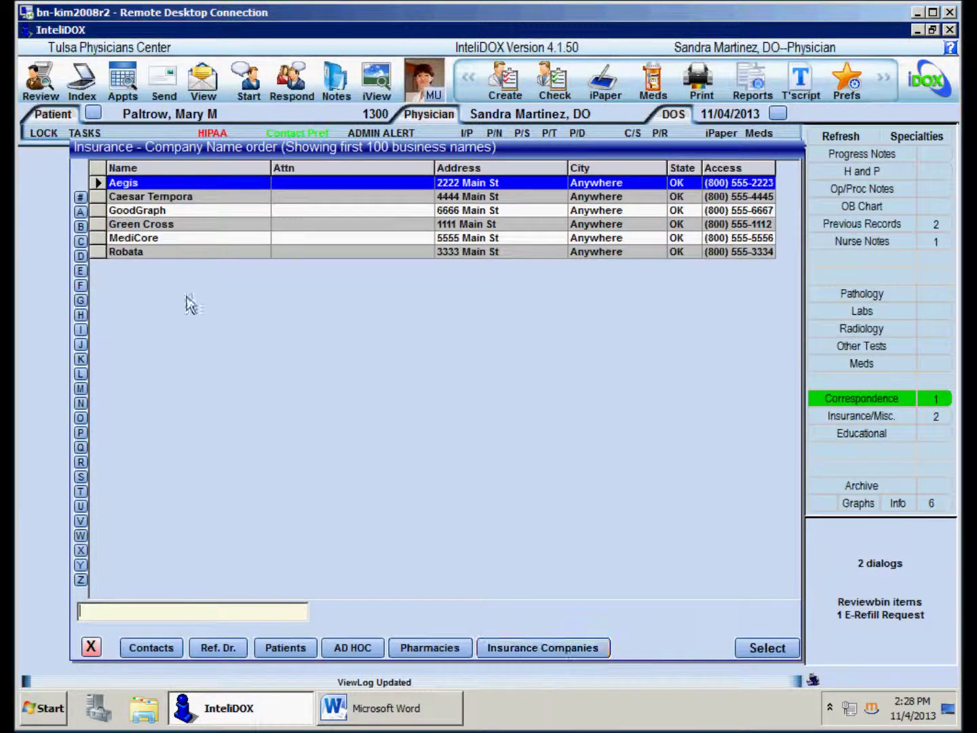
{"action": "double_click", "coordinate": [130, 243]}
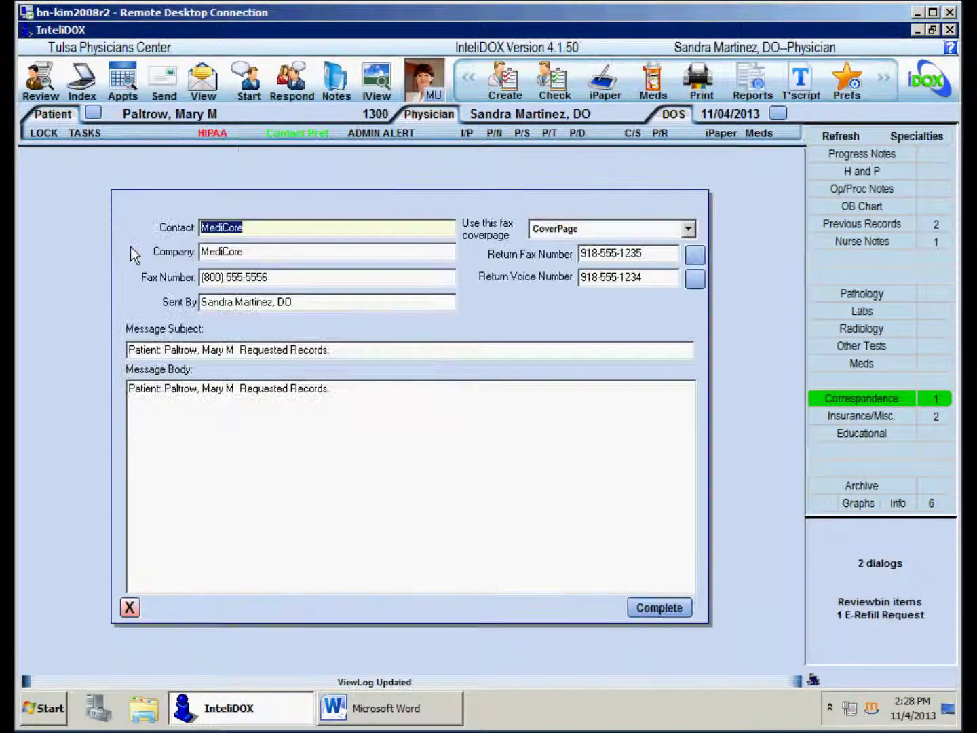
{"action": "left_click", "coordinate": [363, 398]}
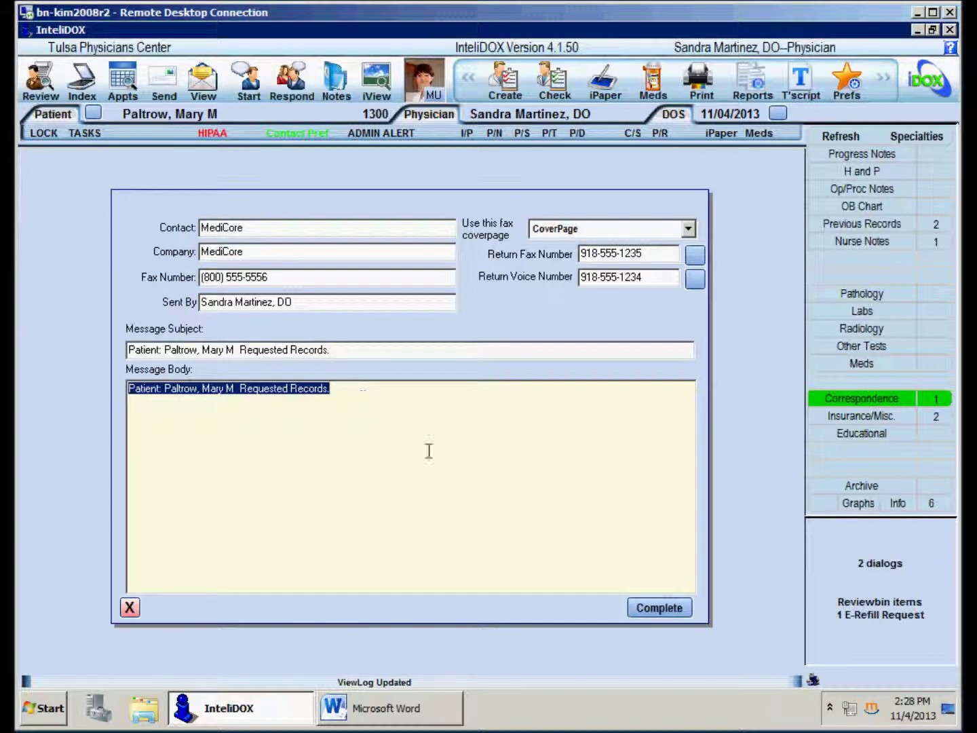
{"action": "left_click", "coordinate": [672, 618]}
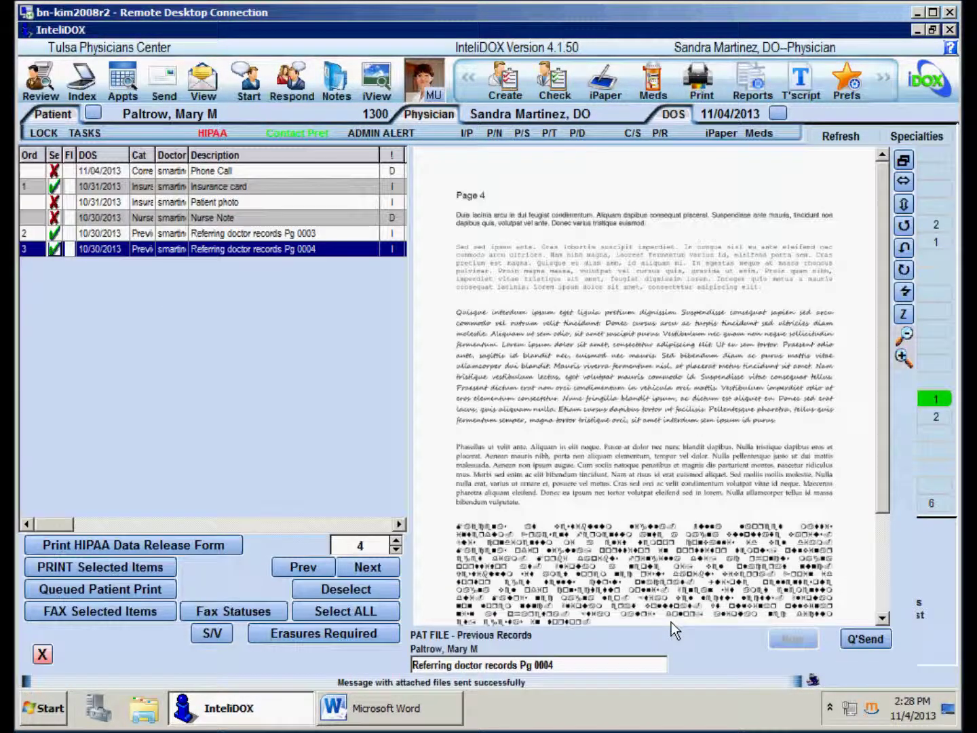
{"action": "left_click", "coordinate": [48, 658]}
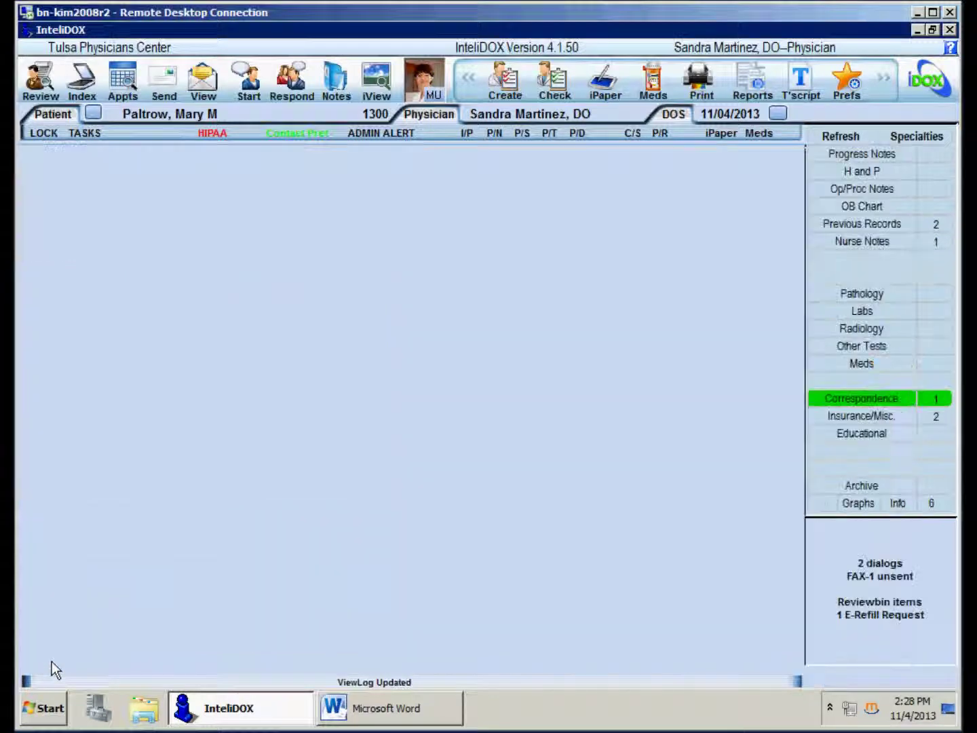
Step: Run a Clinical Search and Reminders report for patients aged "over 65" with the drug name "valium"
{"action": "left_click", "coordinate": [752, 89]}
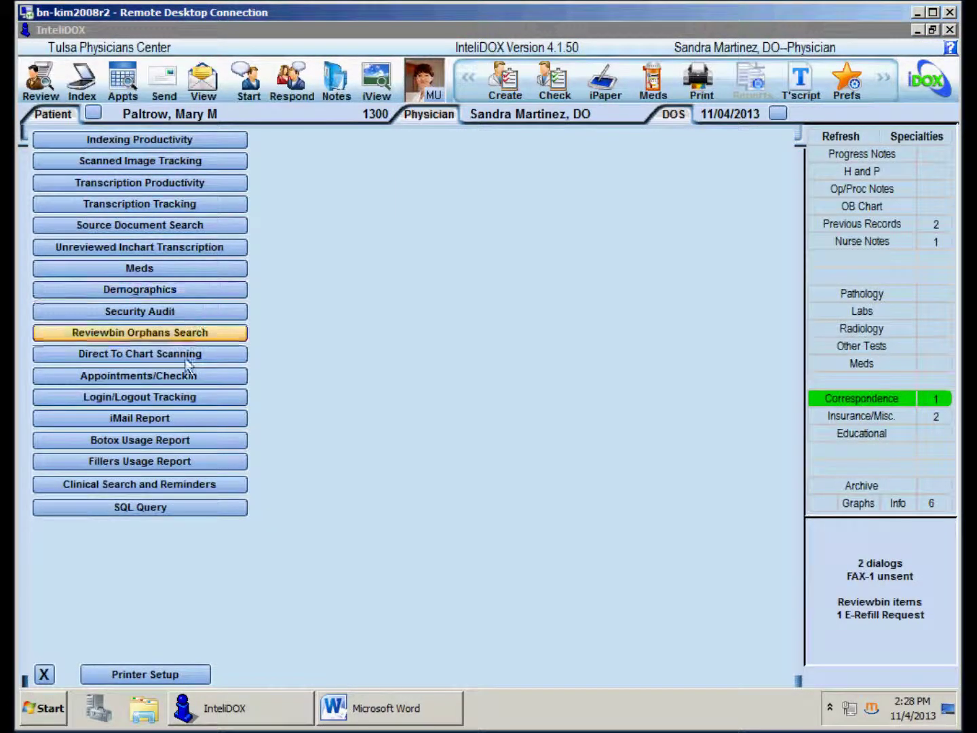
{"action": "left_click", "coordinate": [163, 494]}
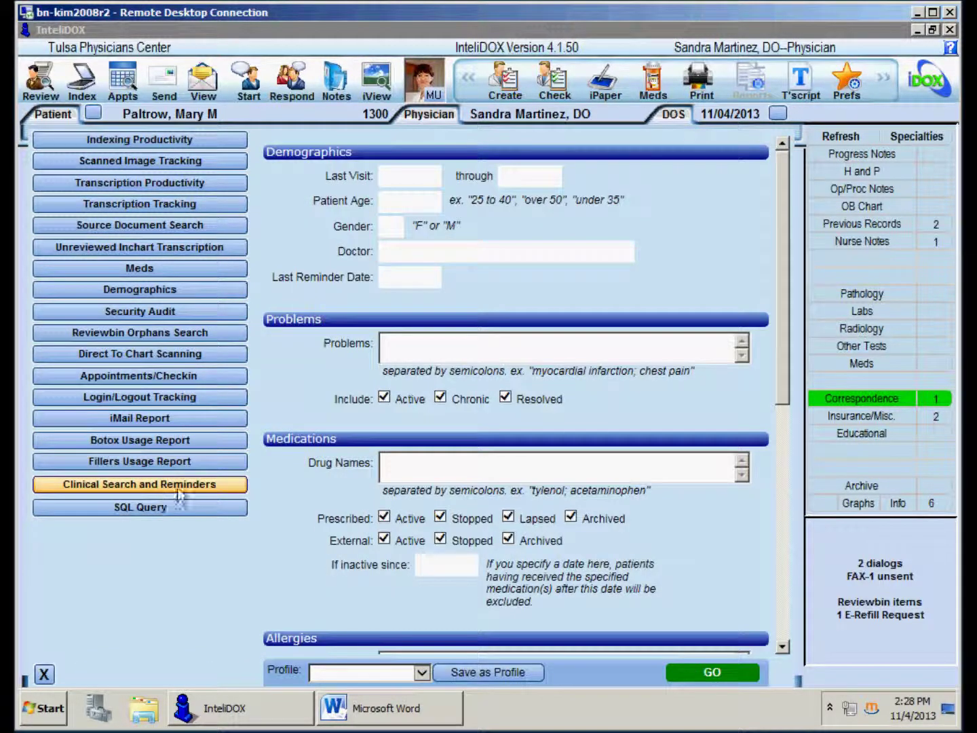
{"action": "left_click", "coordinate": [417, 208]}
{"action": "type", "text": "over "}
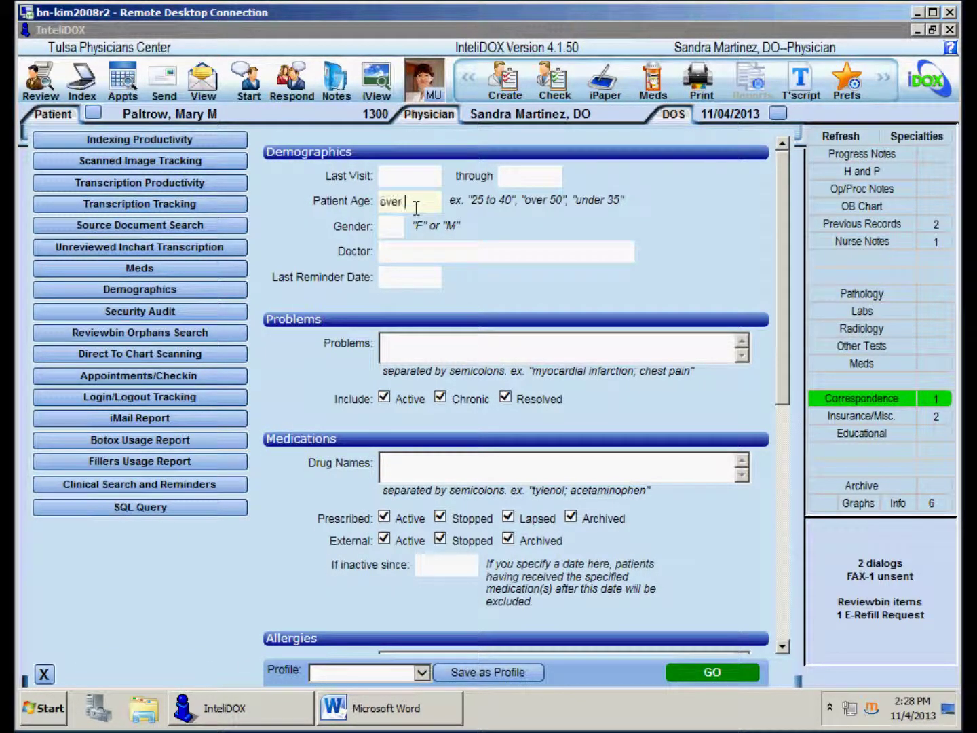
{"action": "type", "text": "65valium"}
{"action": "left_click", "coordinate": [717, 674]}
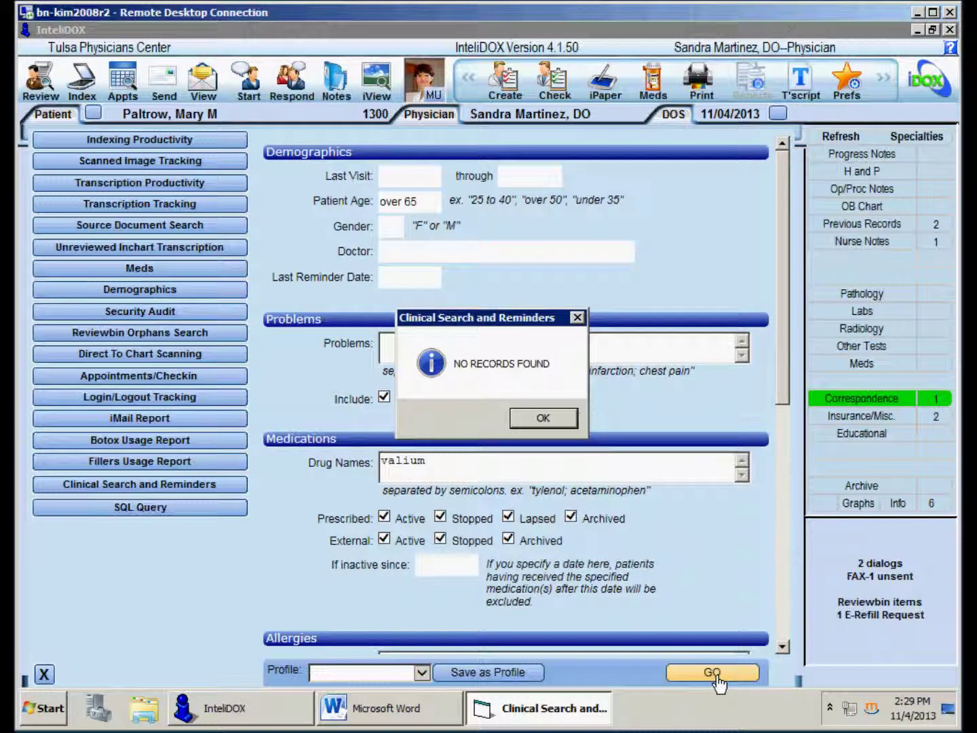
{"action": "left_click", "coordinate": [554, 418]}
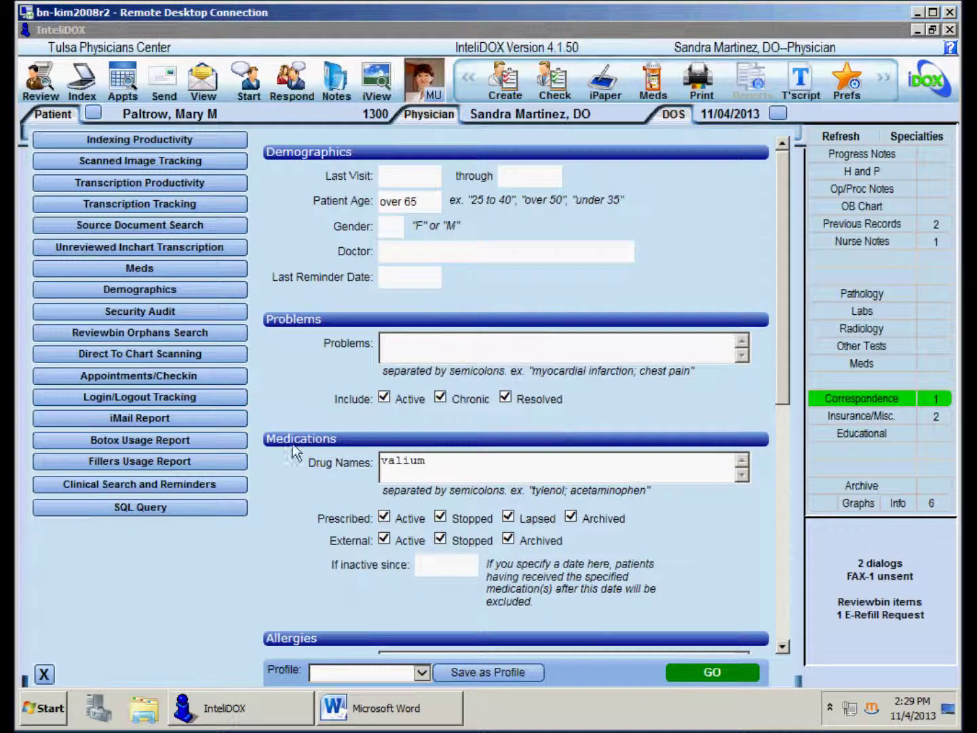
Step: Reset the clinical search, run it for the drug name "zypram" alone, and close the report preview
{"action": "left_click", "coordinate": [140, 484]}
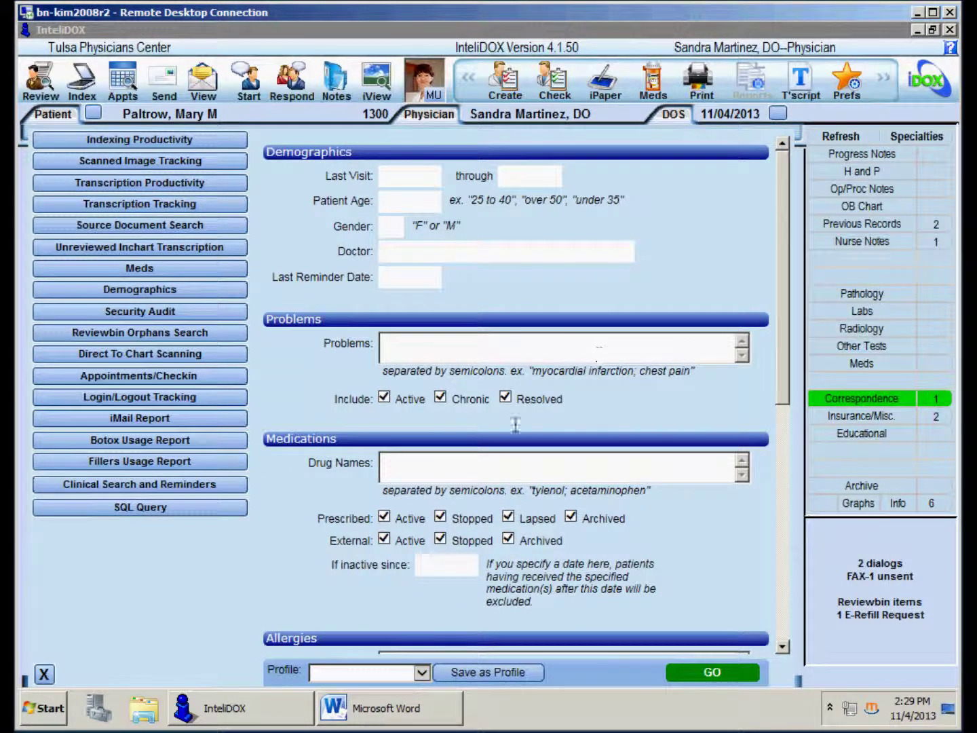
{"action": "left_click", "coordinate": [438, 471]}
{"action": "type", "text": "zypram"}
{"action": "left_click", "coordinate": [698, 676]}
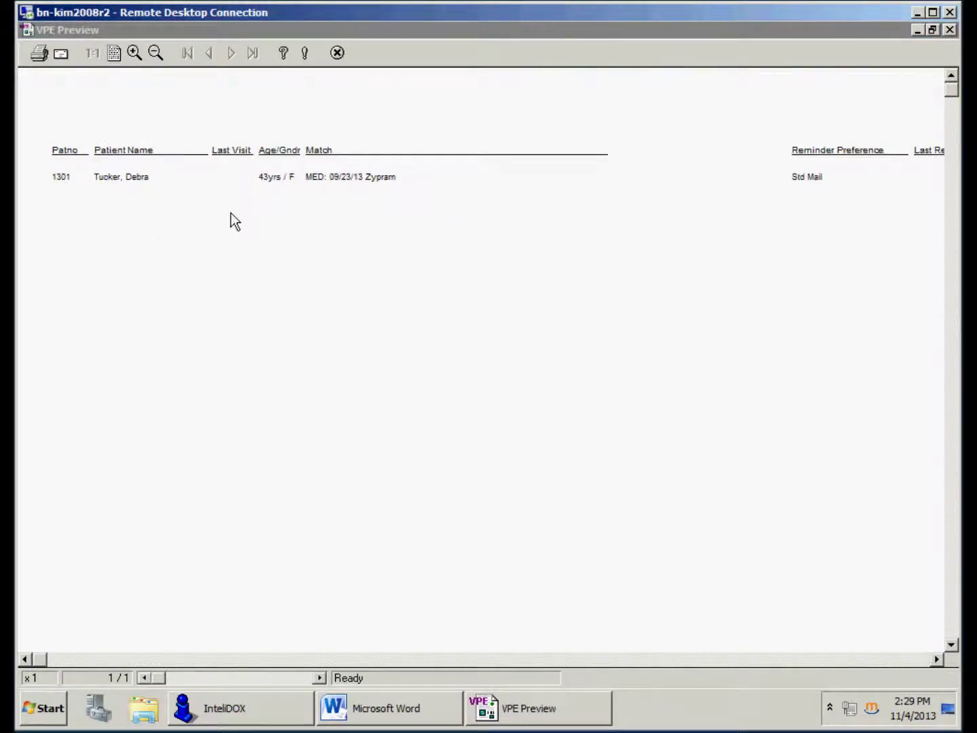
{"action": "left_click", "coordinate": [338, 53]}
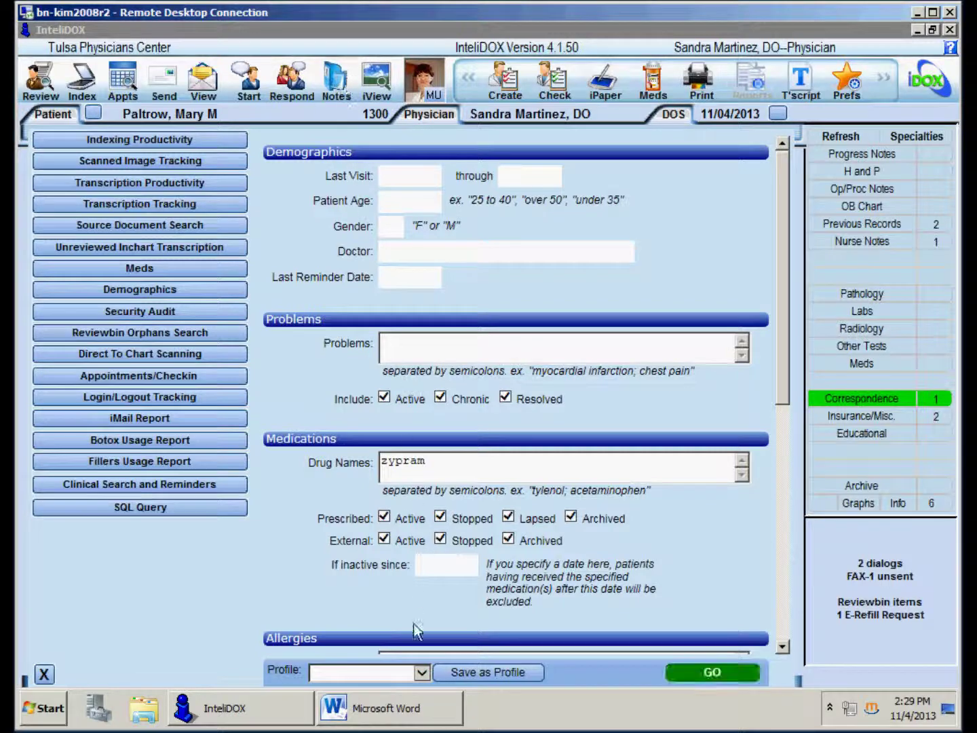
Step: Run the clinical search with the saved profile "over 65 no flu shot", and close the report and the reports screen
{"action": "left_click", "coordinate": [423, 673]}
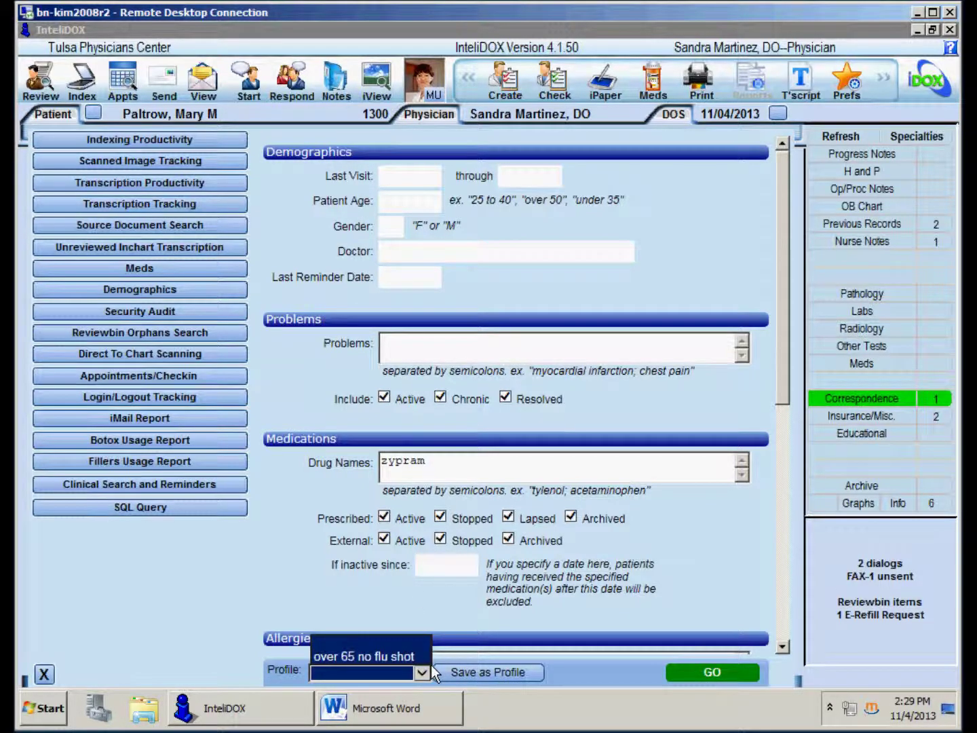
{"action": "key", "text": "Return"}
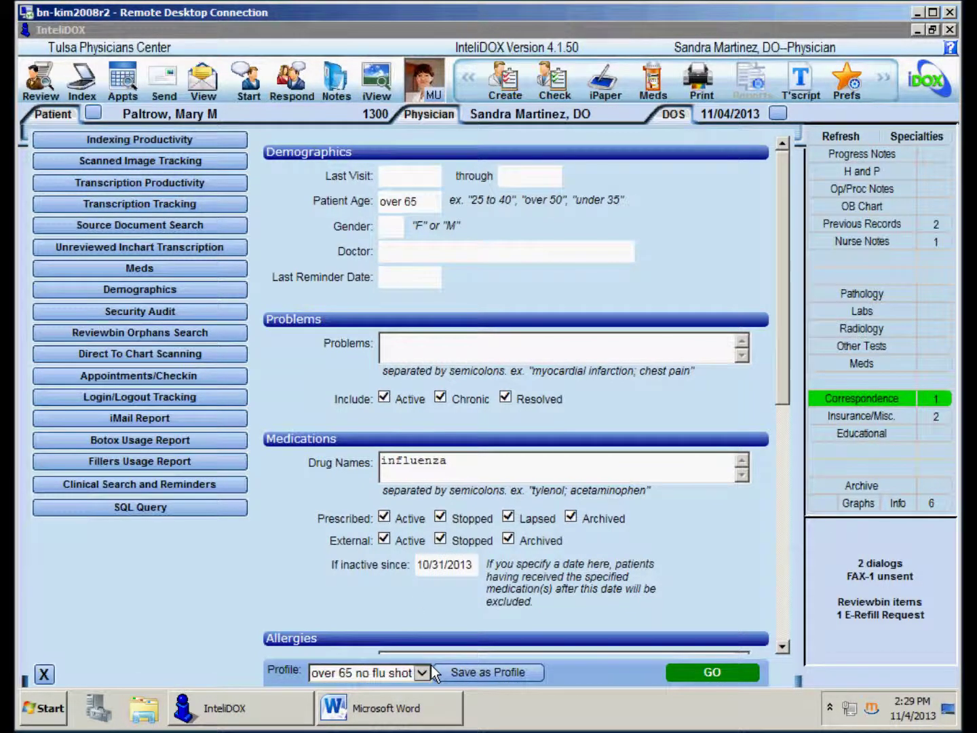
{"action": "left_click", "coordinate": [713, 672]}
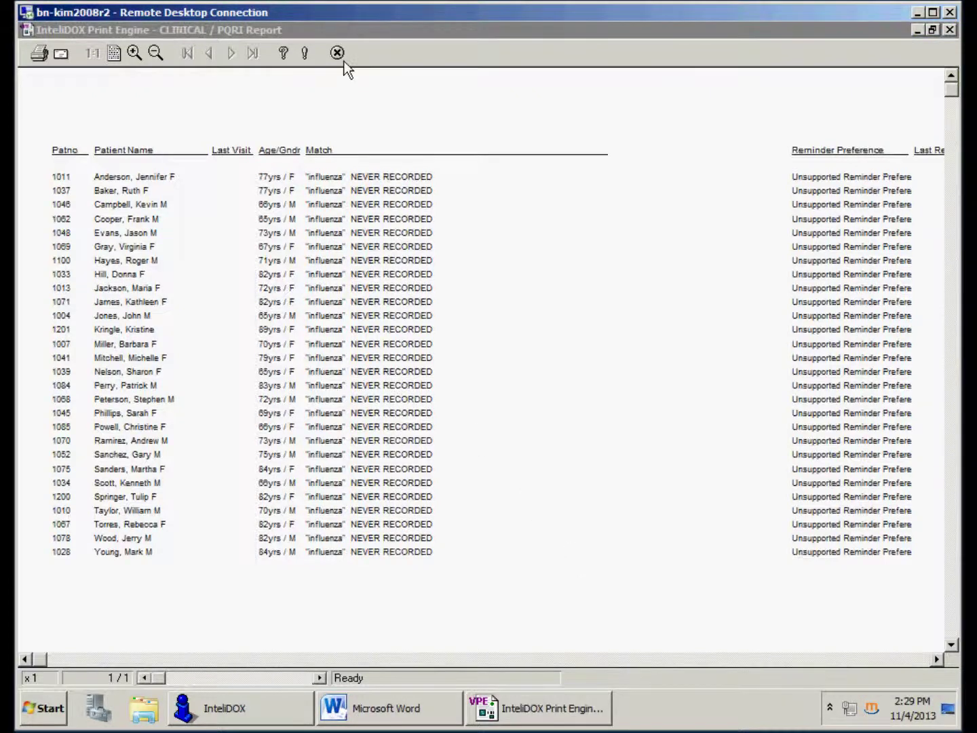
{"action": "left_click", "coordinate": [340, 59]}
{"action": "left_click", "coordinate": [44, 675]}
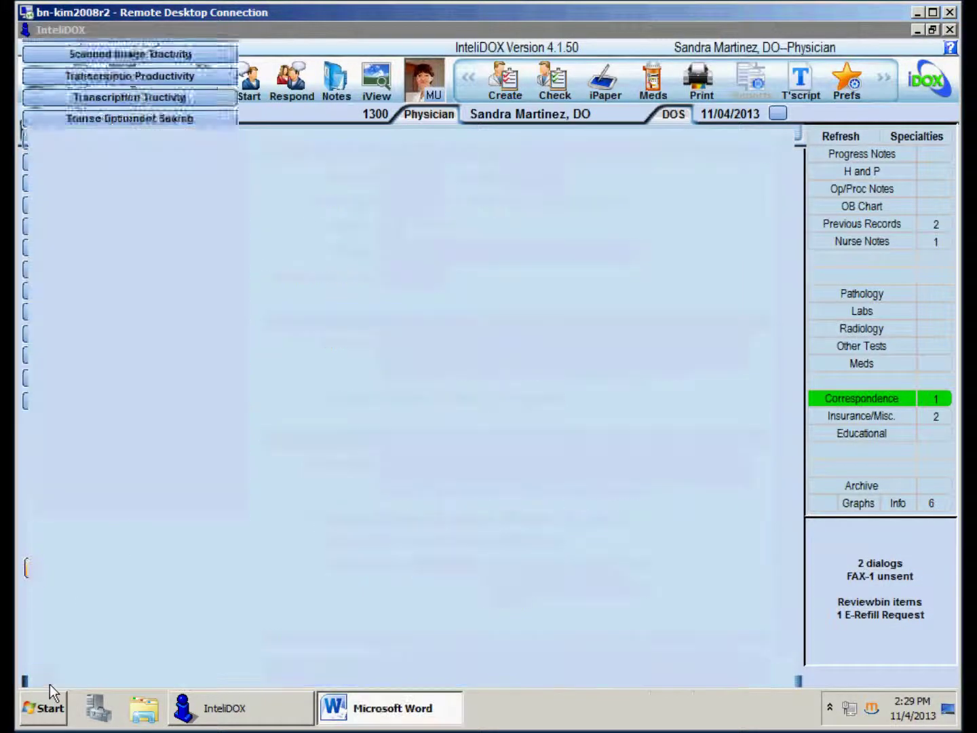
Step: Open H&PTemplate.docx in the transcription editor, file it under H and P, and merge in the patient's information
{"action": "left_click", "coordinate": [814, 95]}
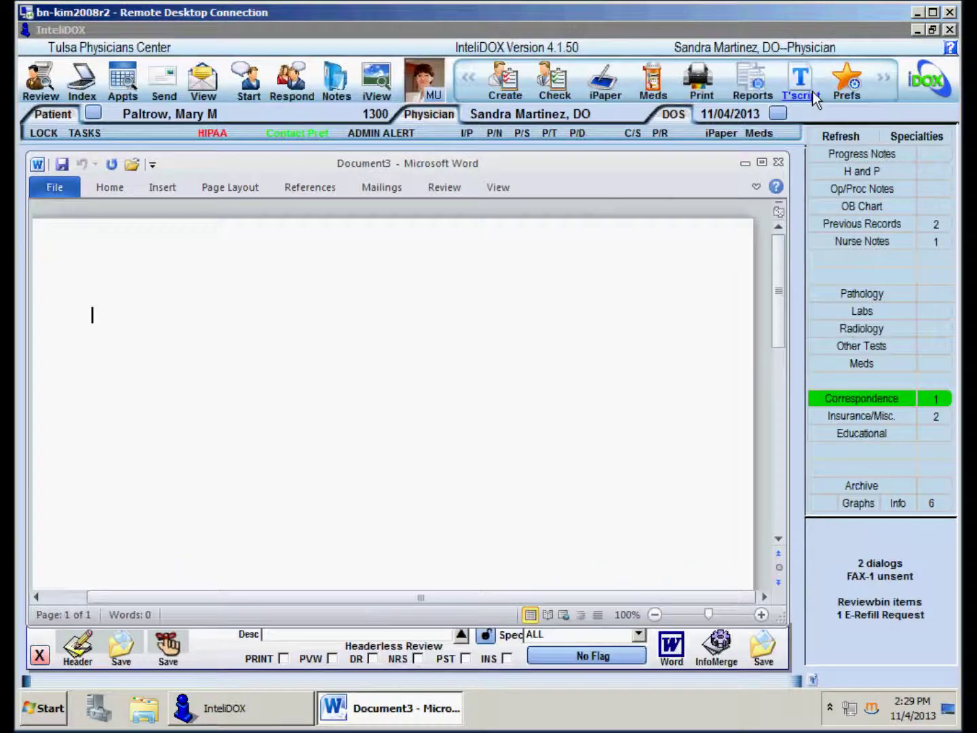
{"action": "left_click", "coordinate": [131, 165]}
{"action": "double_click", "coordinate": [269, 511]}
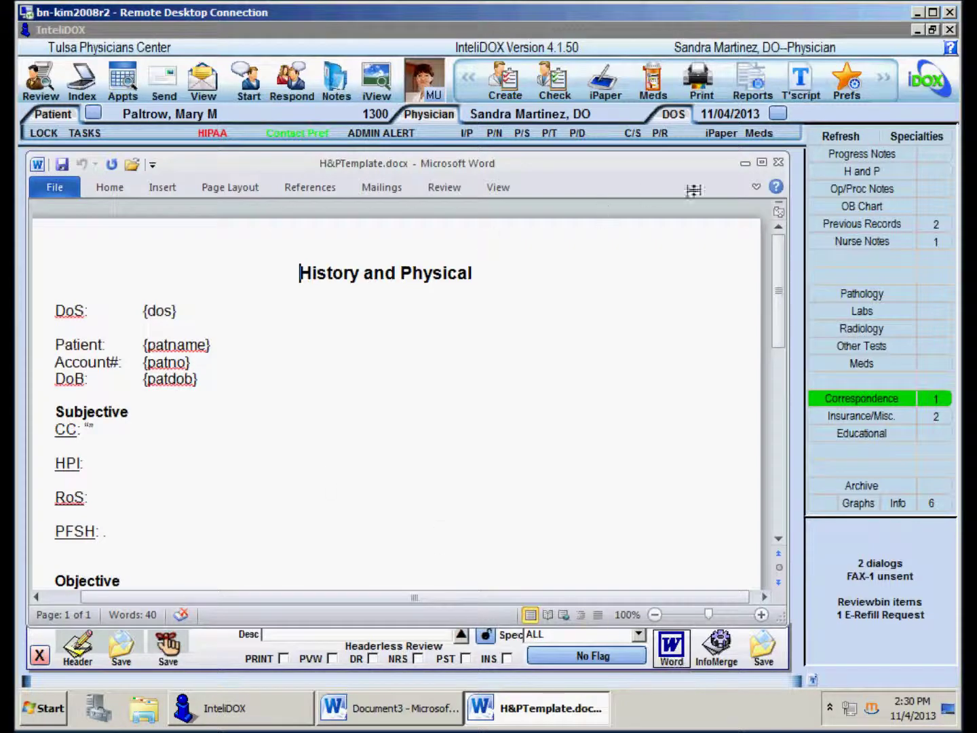
{"action": "left_click", "coordinate": [877, 174]}
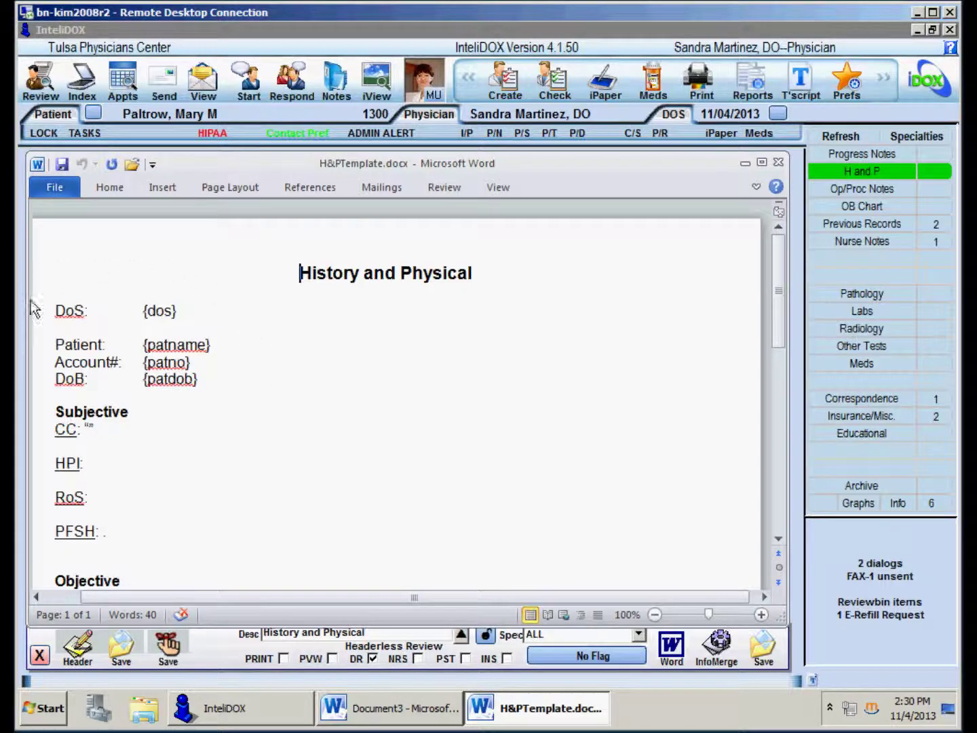
{"action": "left_click", "coordinate": [716, 645]}
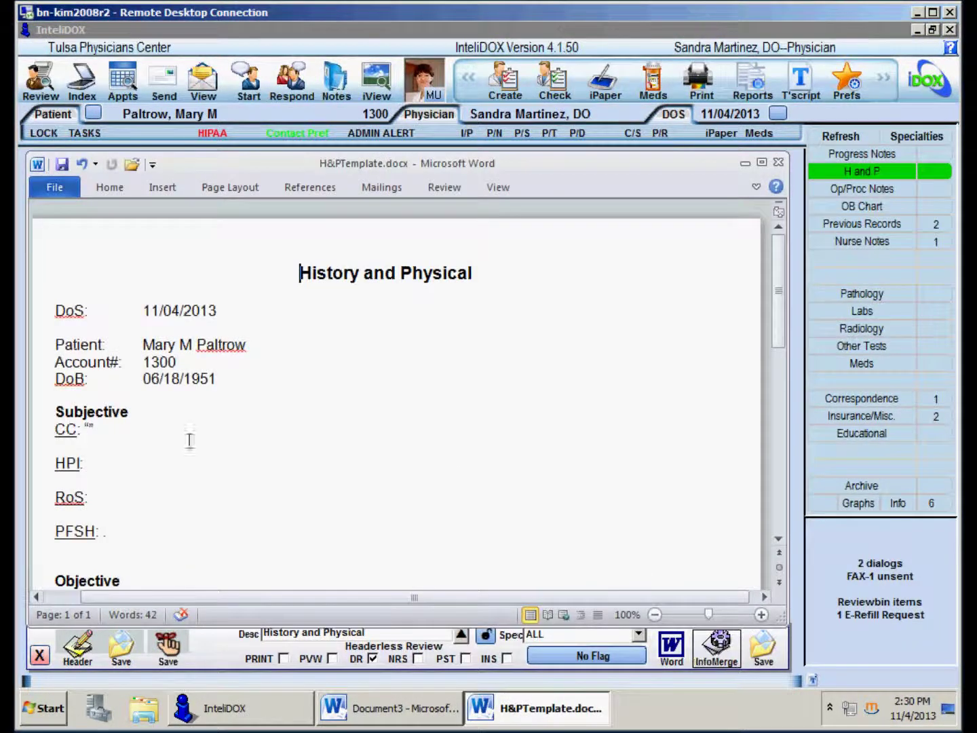
Step: Enter "annual exam" as the chief complaint in the History and Physical, save the document and close the transcription editor
{"action": "left_click", "coordinate": [95, 432]}
{"action": "type", "text": "anna"}
{"action": "key", "text": "BackSpace"}
{"action": "key", "text": "BackSpace"}
{"action": "type", "text": "nual exam"}
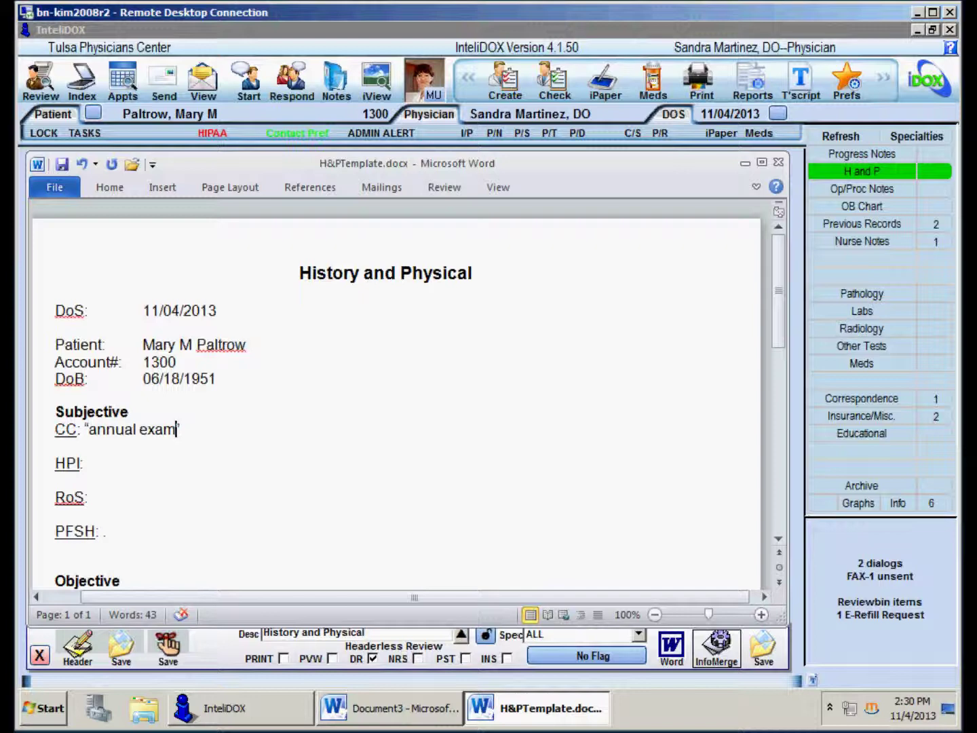
{"action": "left_click", "coordinate": [778, 655]}
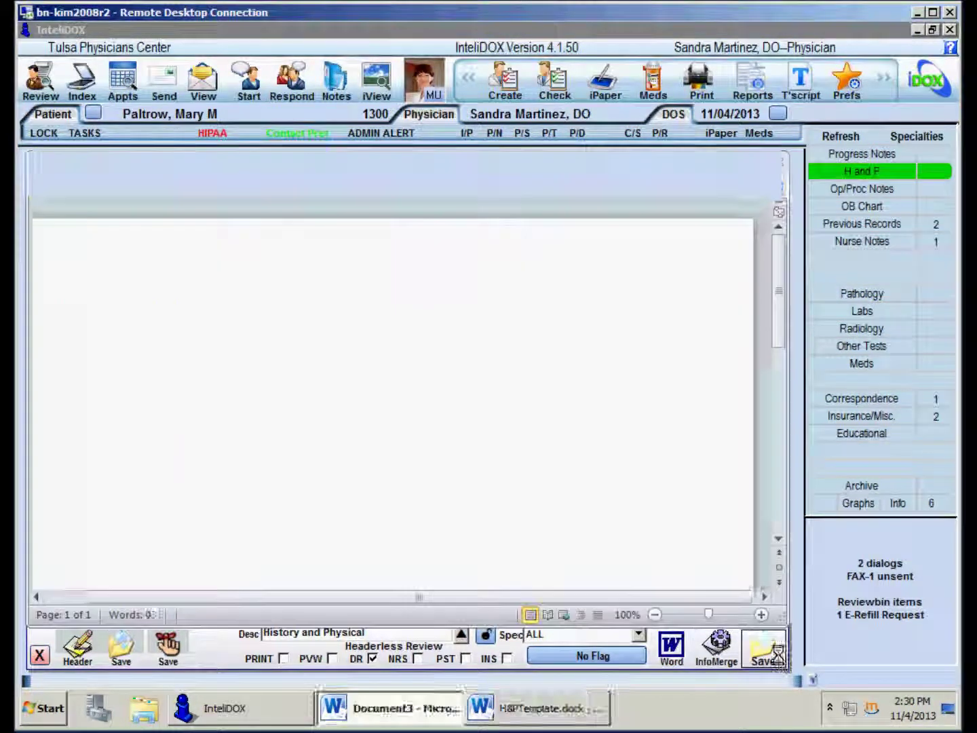
{"action": "left_click", "coordinate": [49, 658]}
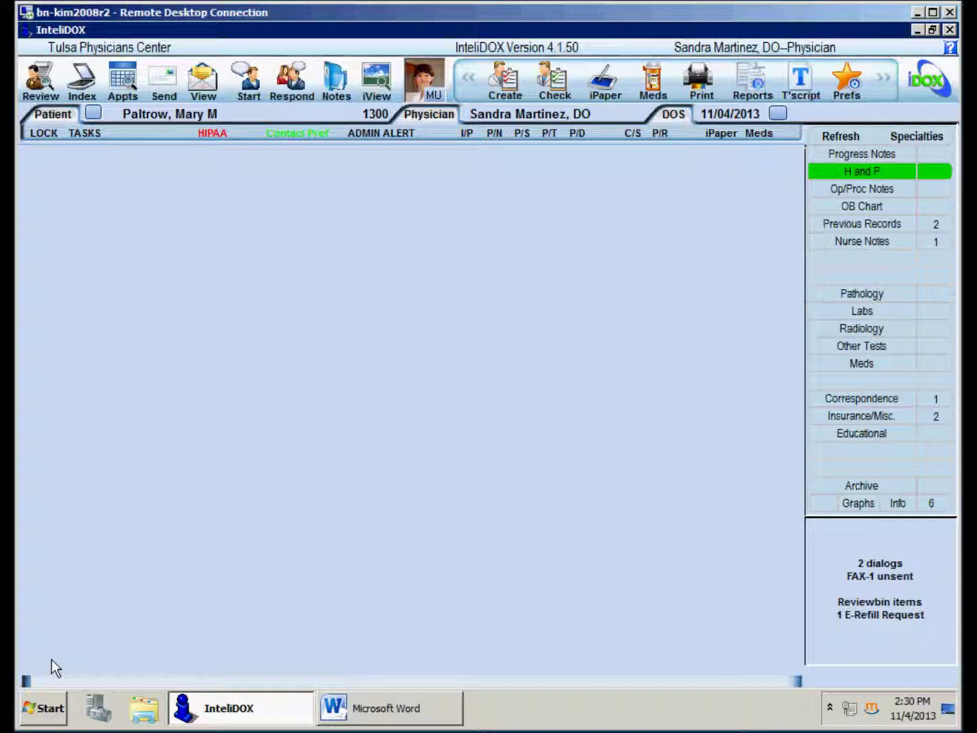
Step: In the Meaningful Use report, list the missing items for Core Measure 3: Active problem list and open the last listed patient's summary
{"action": "left_click", "coordinate": [443, 99]}
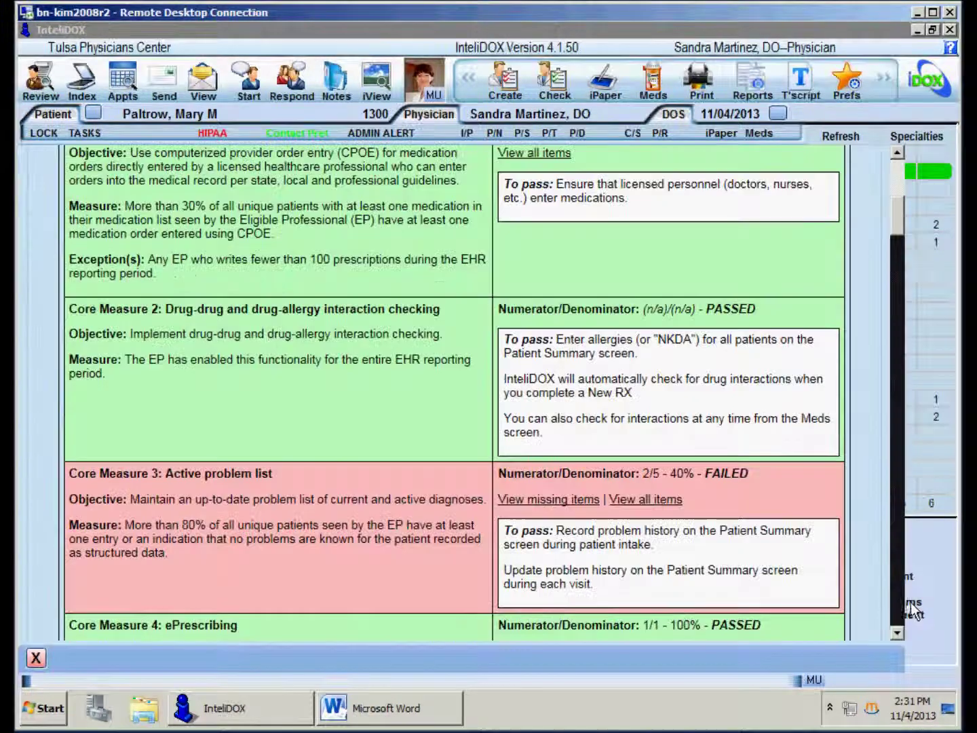
{"action": "left_click", "coordinate": [898, 605]}
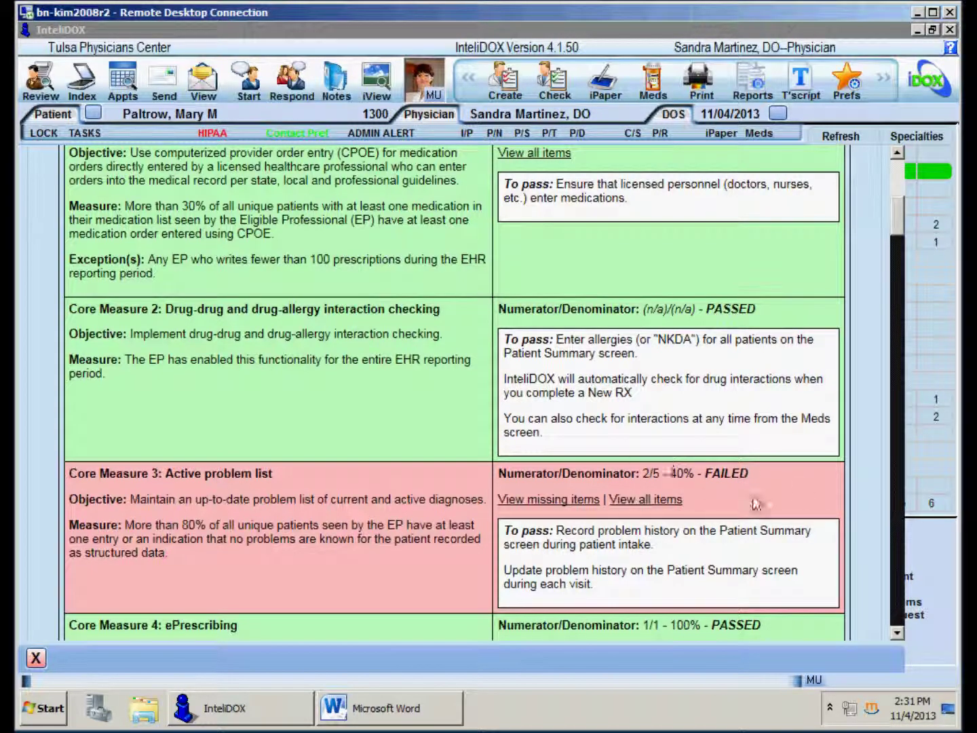
{"action": "left_click", "coordinate": [578, 501]}
{"action": "left_click", "coordinate": [346, 421]}
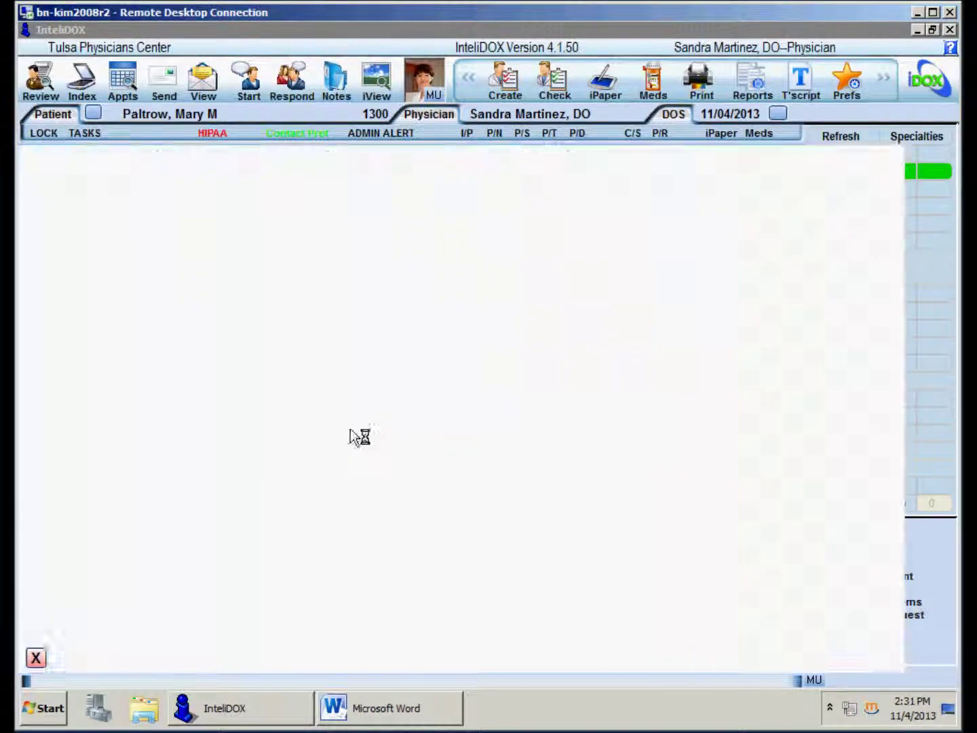
Step: Add the problem "346.7 : Chronic migraine without aura" with status Chronic to the patient's problem list and save it
{"action": "left_click", "coordinate": [839, 181]}
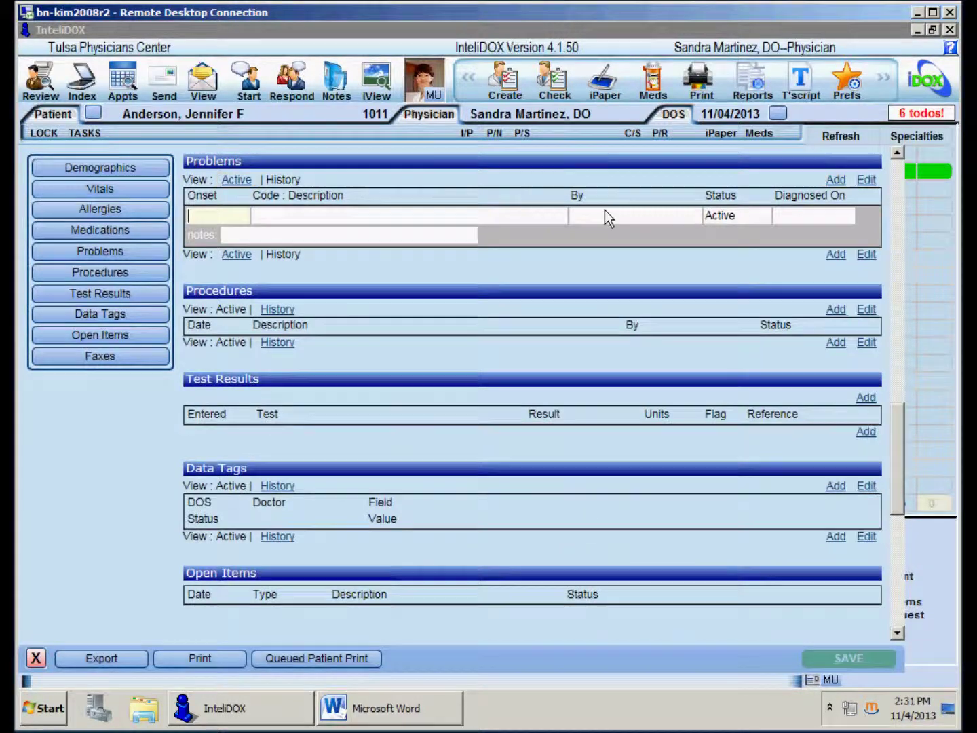
{"action": "left_click", "coordinate": [421, 216]}
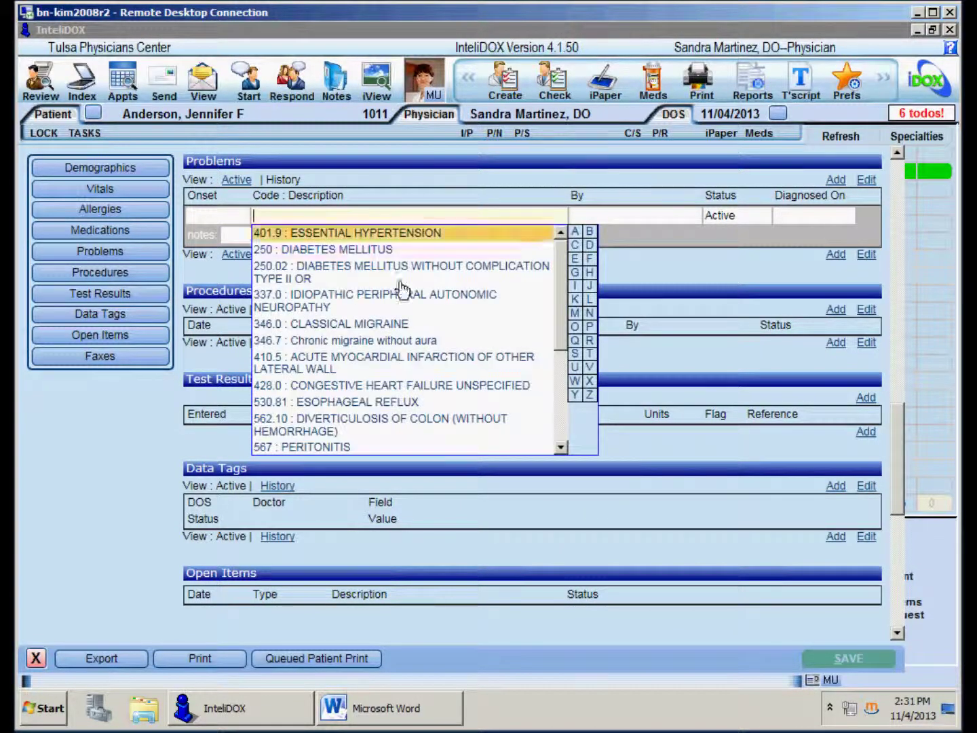
{"action": "left_click", "coordinate": [406, 342]}
{"action": "left_click", "coordinate": [733, 218]}
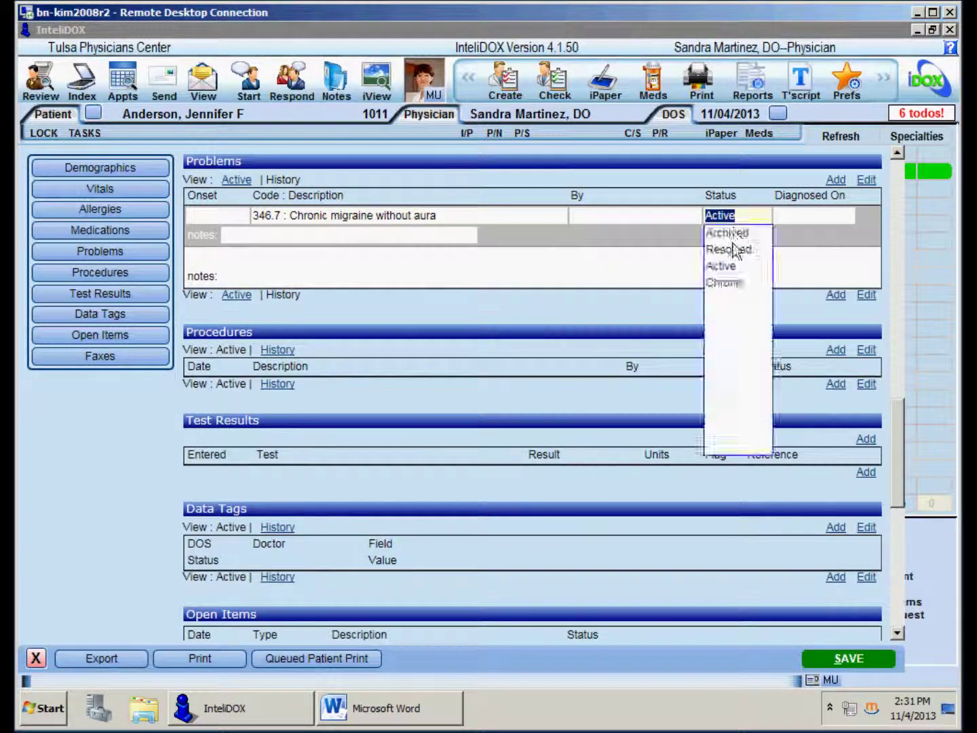
{"action": "left_click", "coordinate": [738, 282]}
{"action": "left_click", "coordinate": [846, 666]}
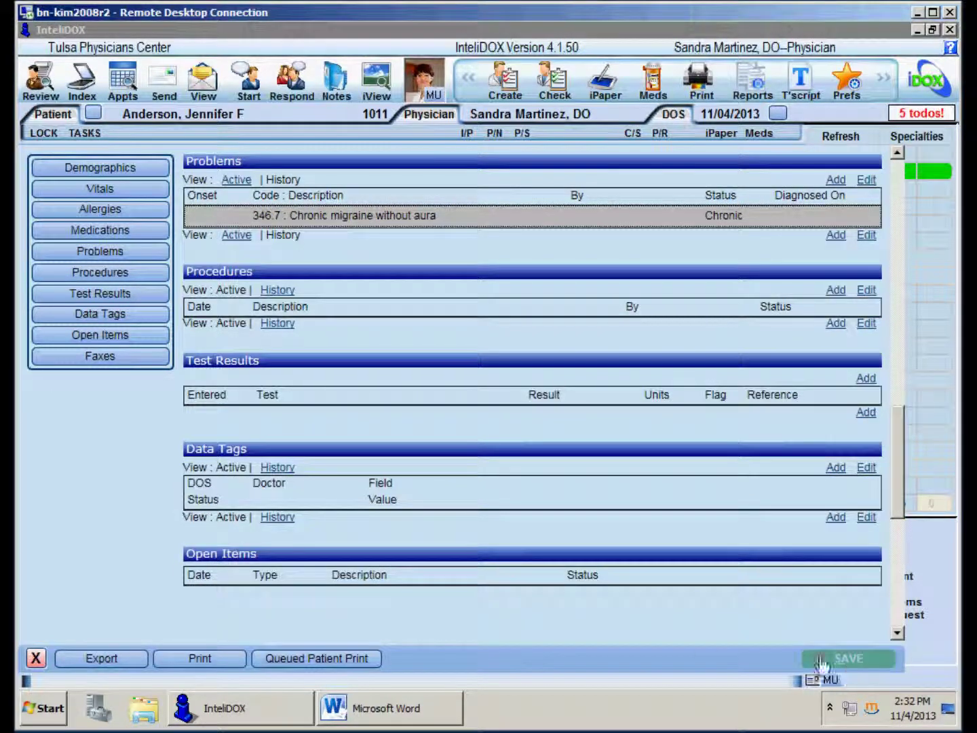
Step: Close the patient summary and the missing-items list, recheck Core Measure 3 and close the Meaningful Use report
{"action": "left_click", "coordinate": [36, 659]}
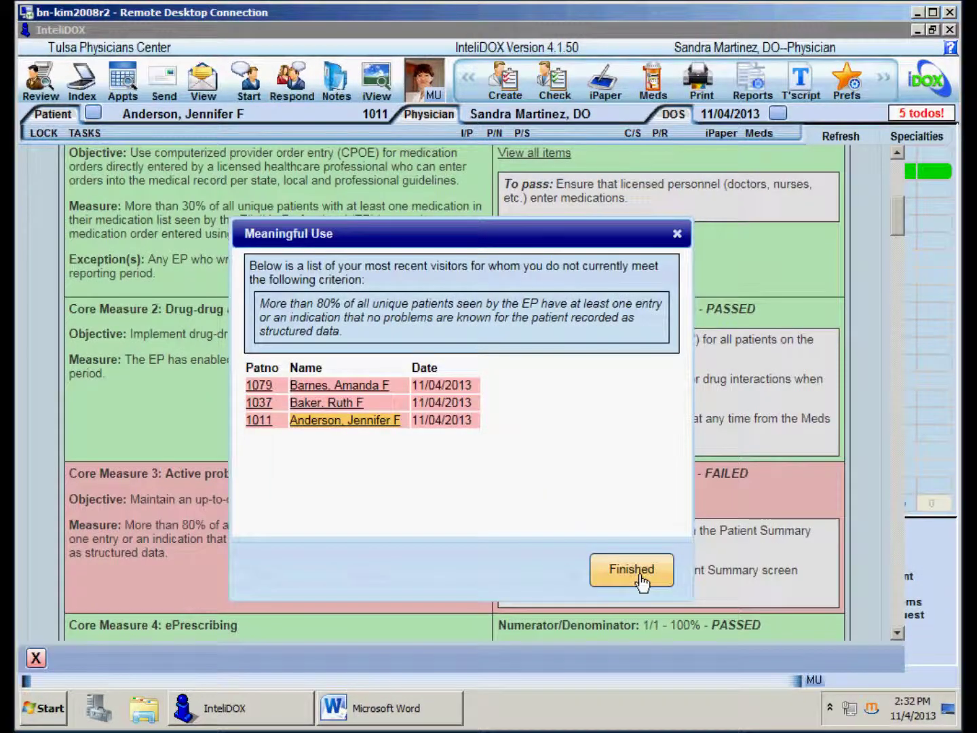
{"action": "left_click", "coordinate": [635, 574]}
{"action": "left_click", "coordinate": [903, 593]}
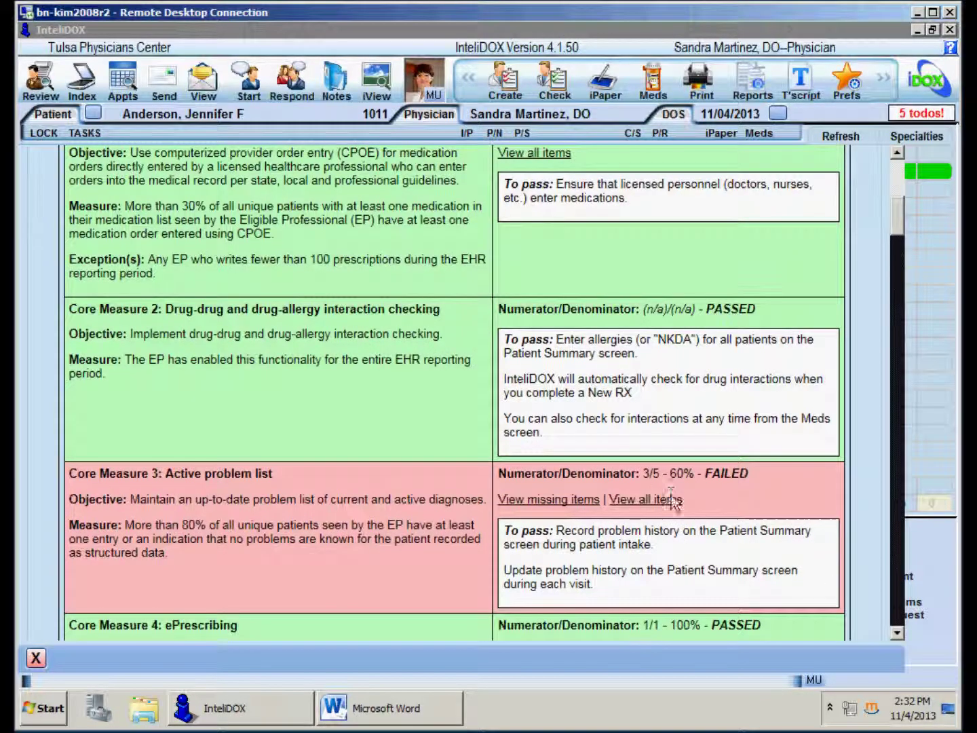
{"action": "left_click", "coordinate": [45, 664]}
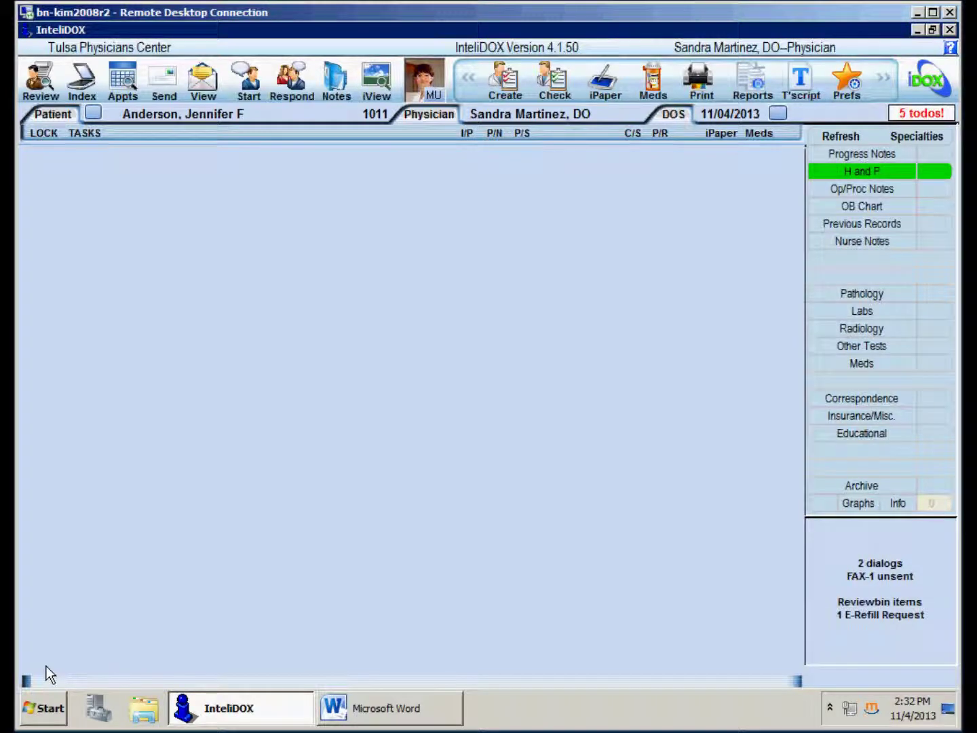